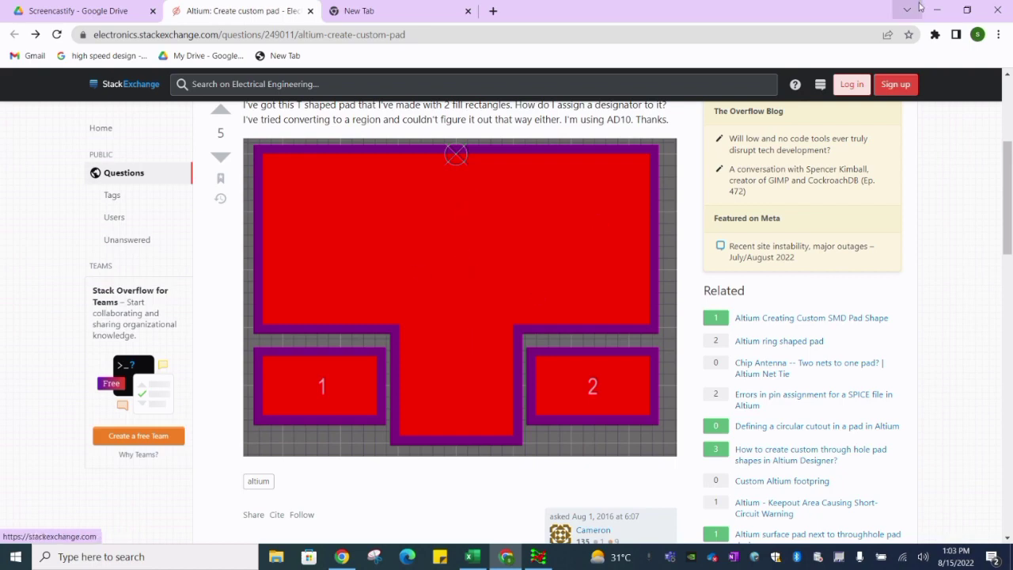
# Step: Switch to OrCAD PCB Designer and start a new drawing of type Shape symbol
pyautogui.click(545, 558)
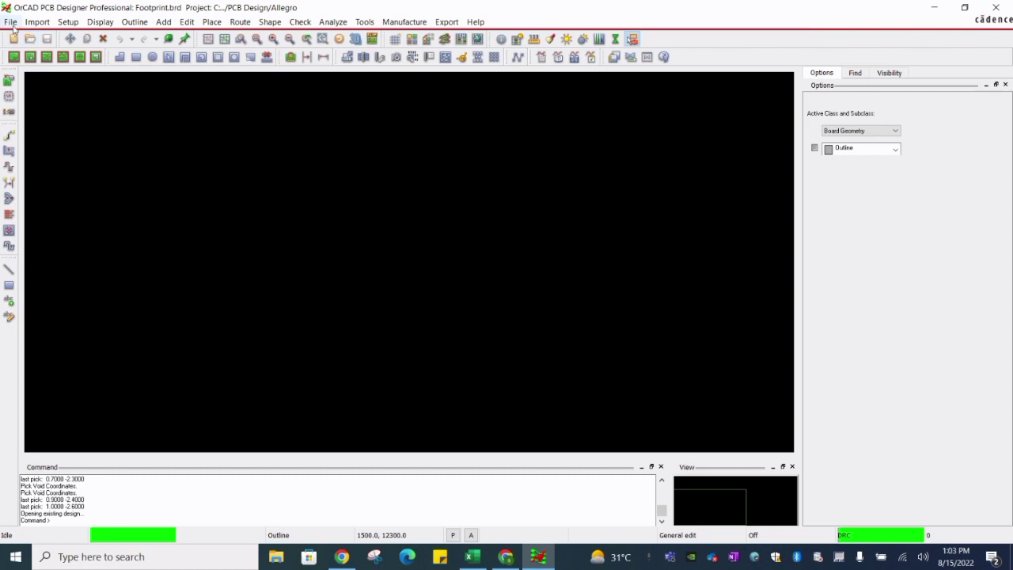
pyautogui.click(10, 22)
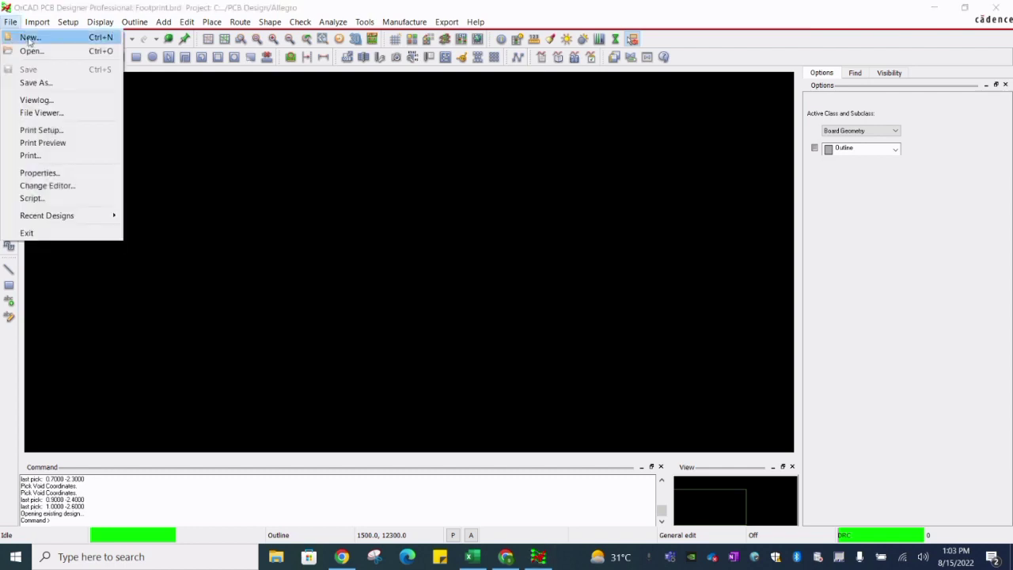
pyautogui.click(30, 38)
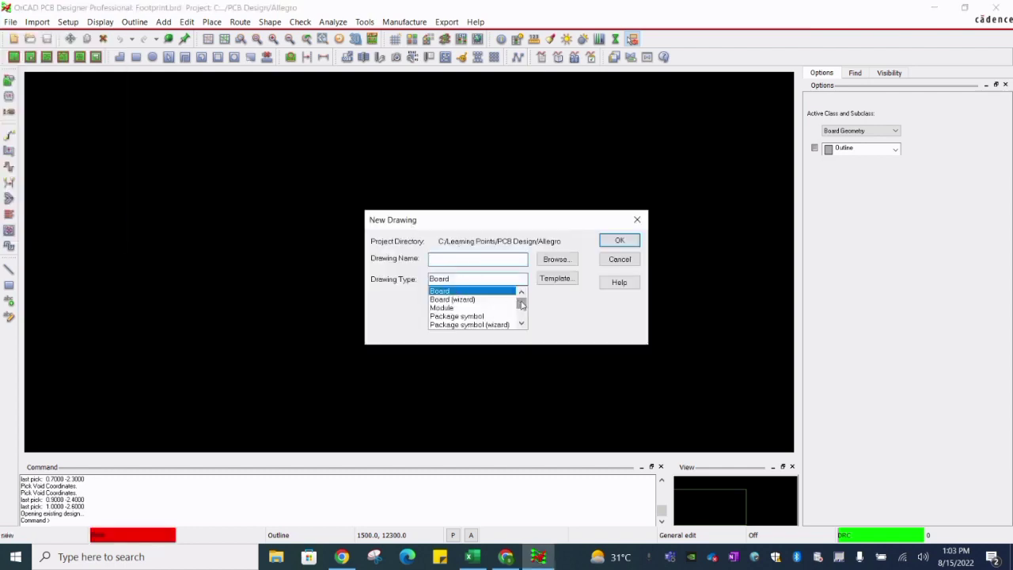
pyautogui.scroll(-2, 519, 307)
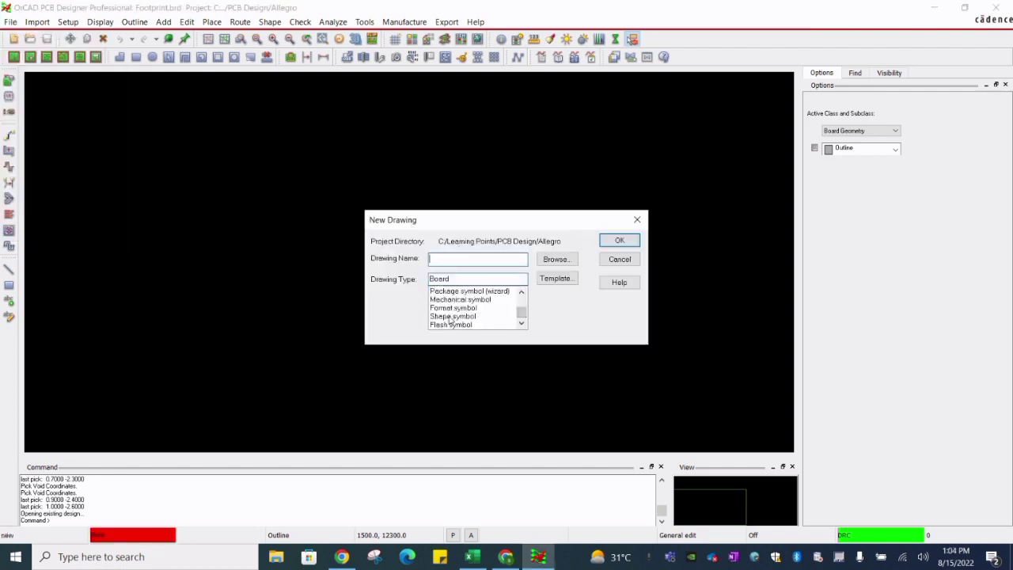
pyautogui.click(452, 316)
# Step: Name the new drawing CUST_3X5.dra in the PCB Footprint Library folder and create it
pyautogui.click(557, 260)
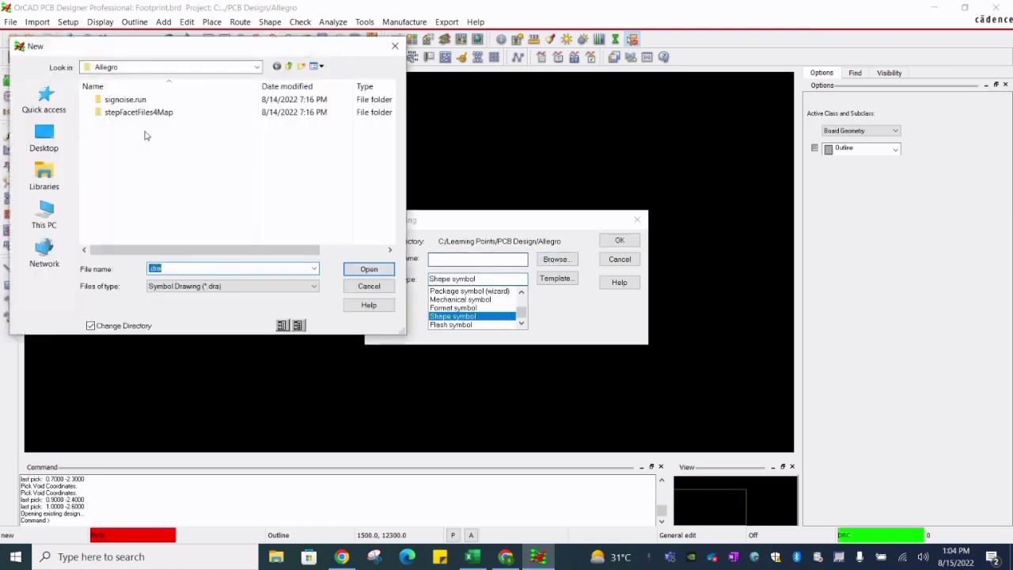
pyautogui.click(290, 66)
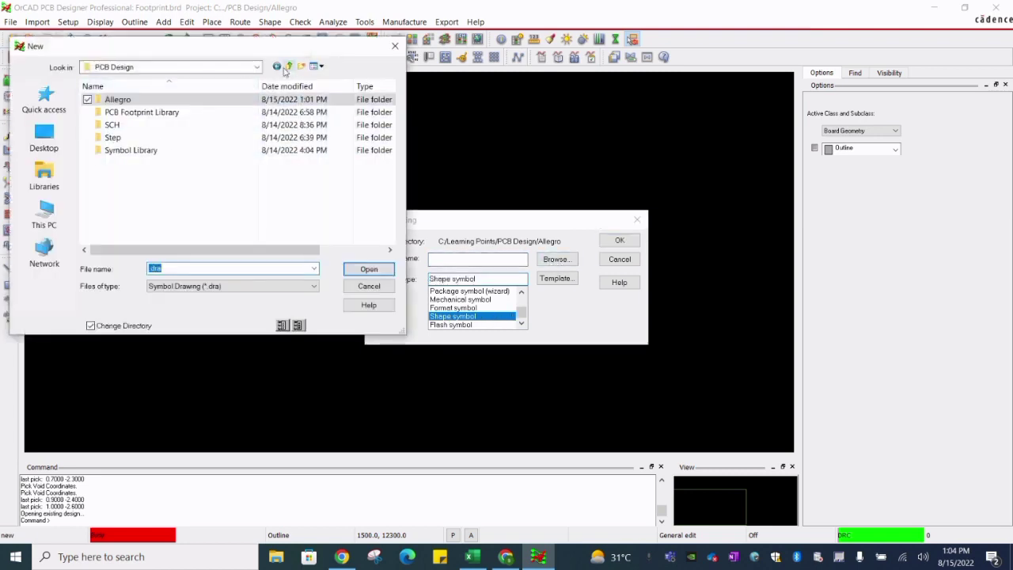
pyautogui.doubleClick(135, 111)
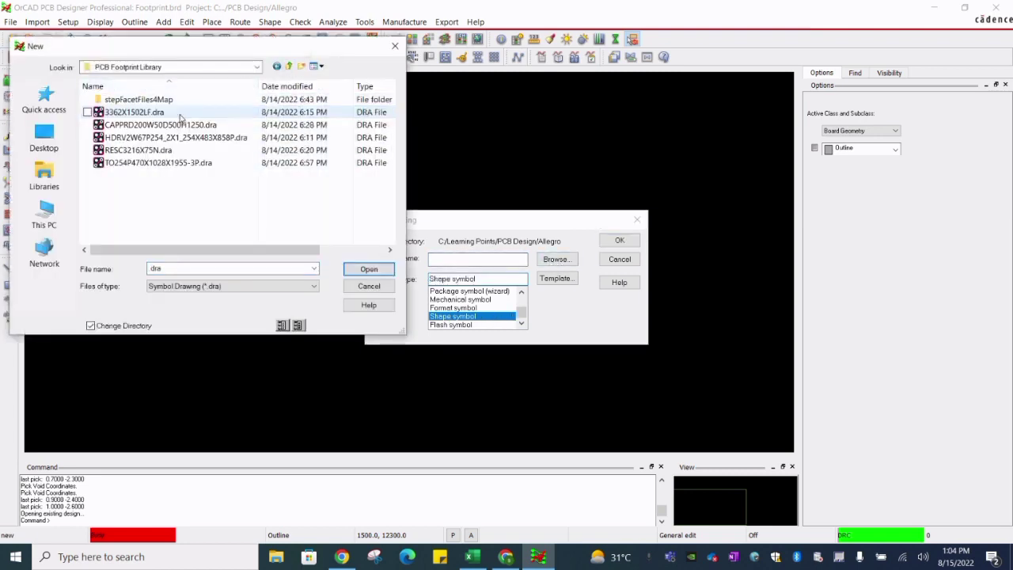
pyautogui.doubleClick(155, 269)
pyautogui.click(150, 270)
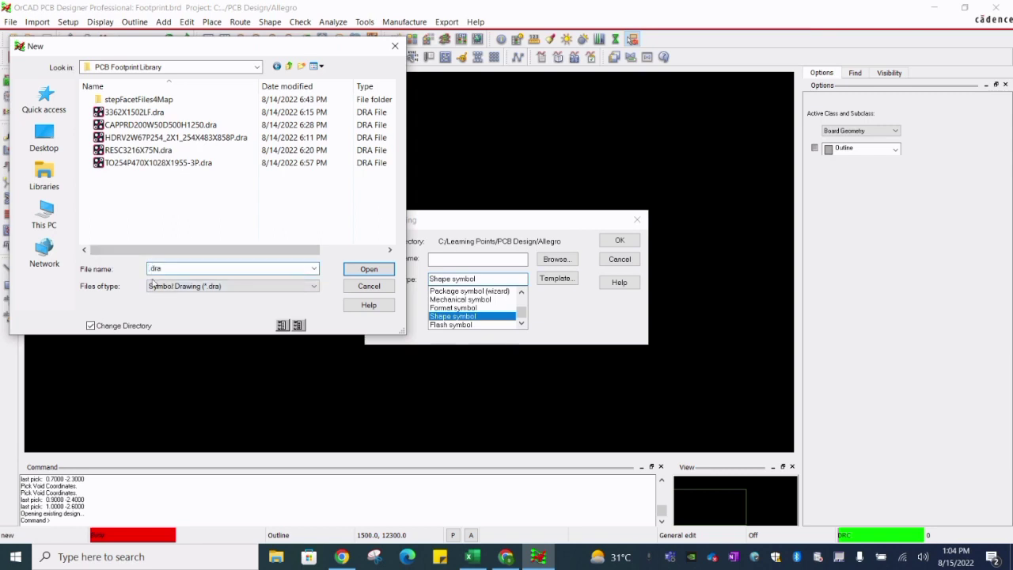
pyautogui.write('CUST_3XS')
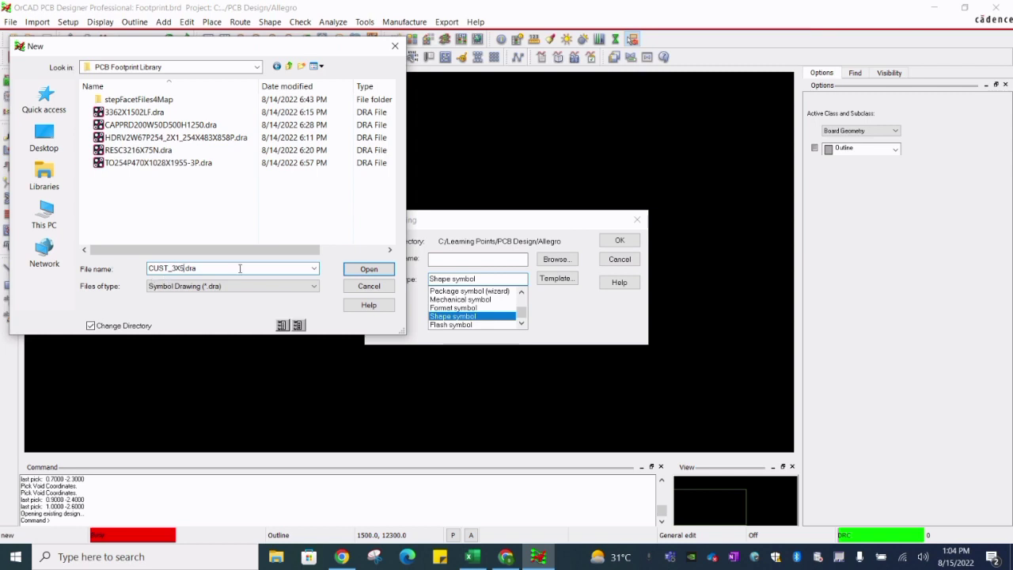
pyautogui.click(369, 268)
pyautogui.click(614, 241)
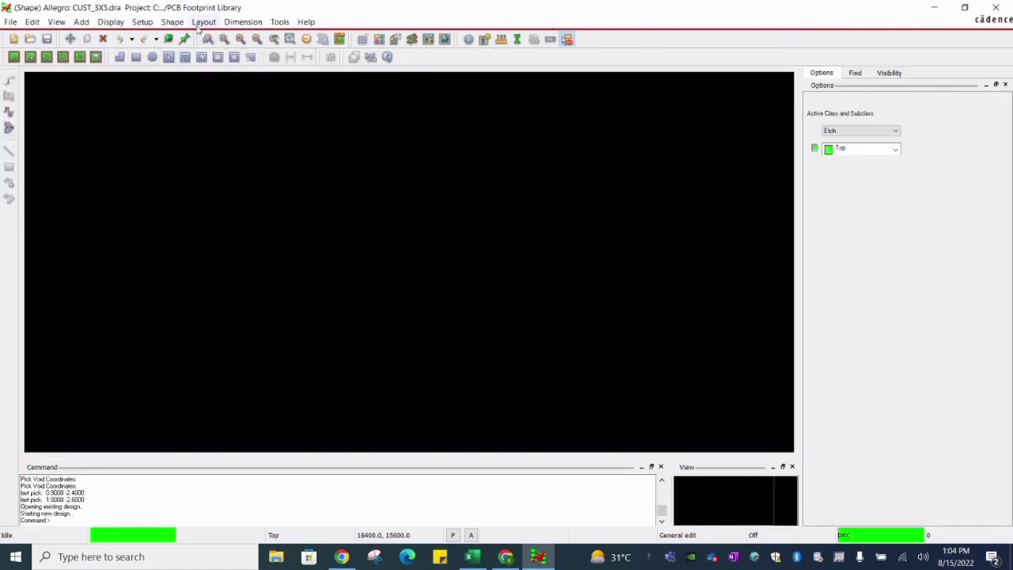
# Step: Set the design's user units to Millimeter and accept the unit-change notice
pyautogui.click(142, 22)
pyautogui.click(170, 38)
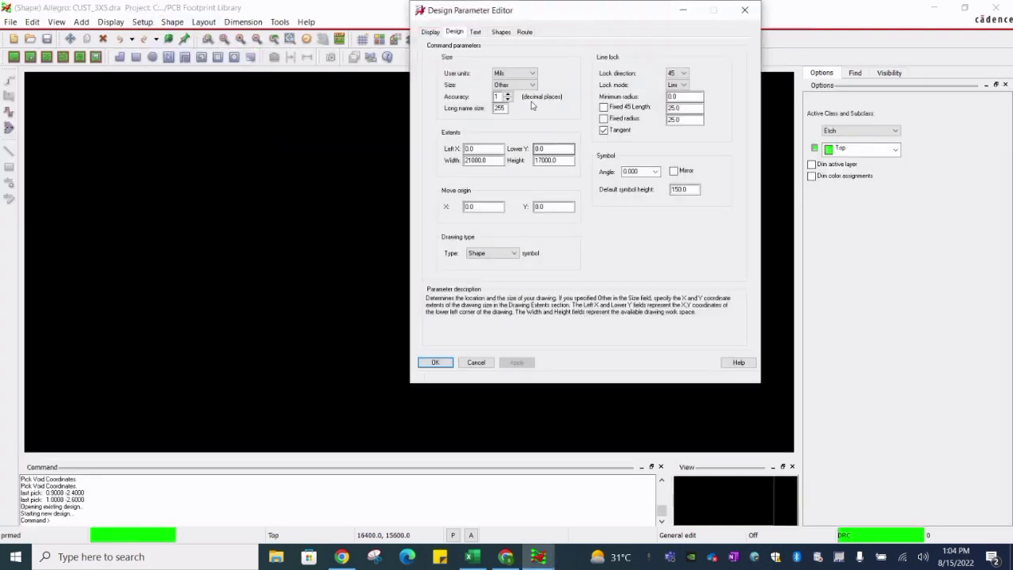
pyautogui.click(522, 75)
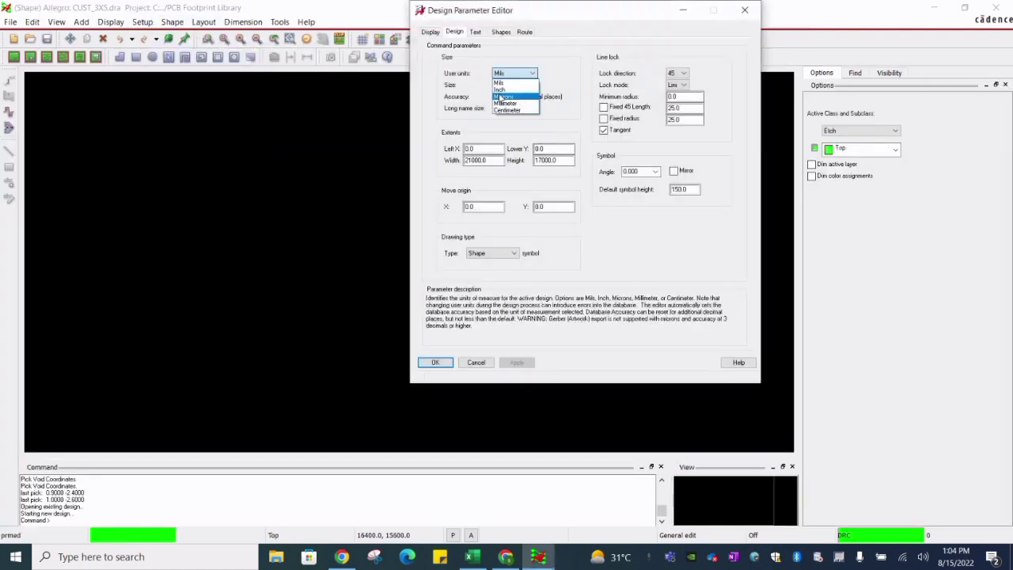
pyautogui.click(505, 103)
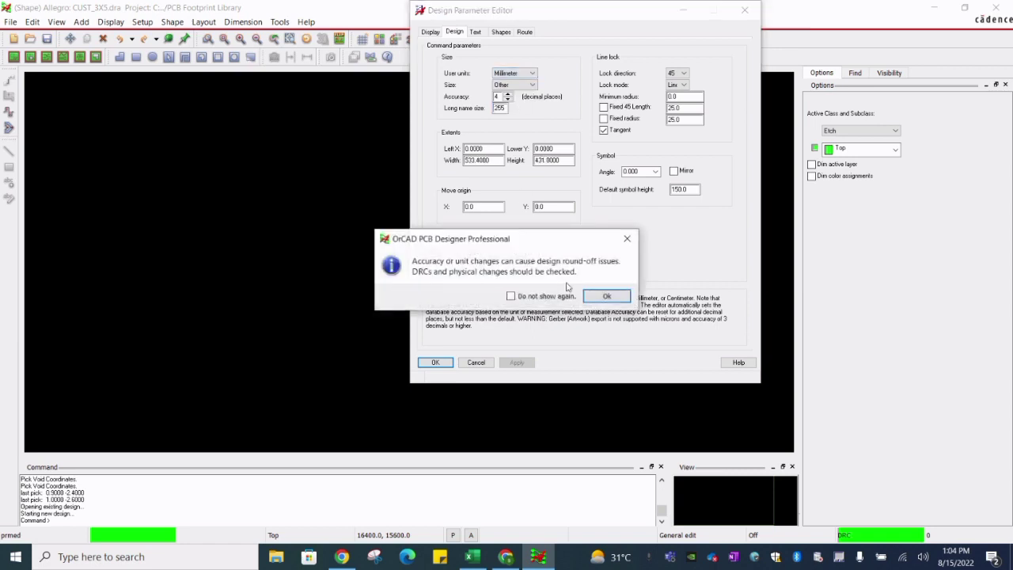
pyautogui.click(606, 296)
pyautogui.click(438, 362)
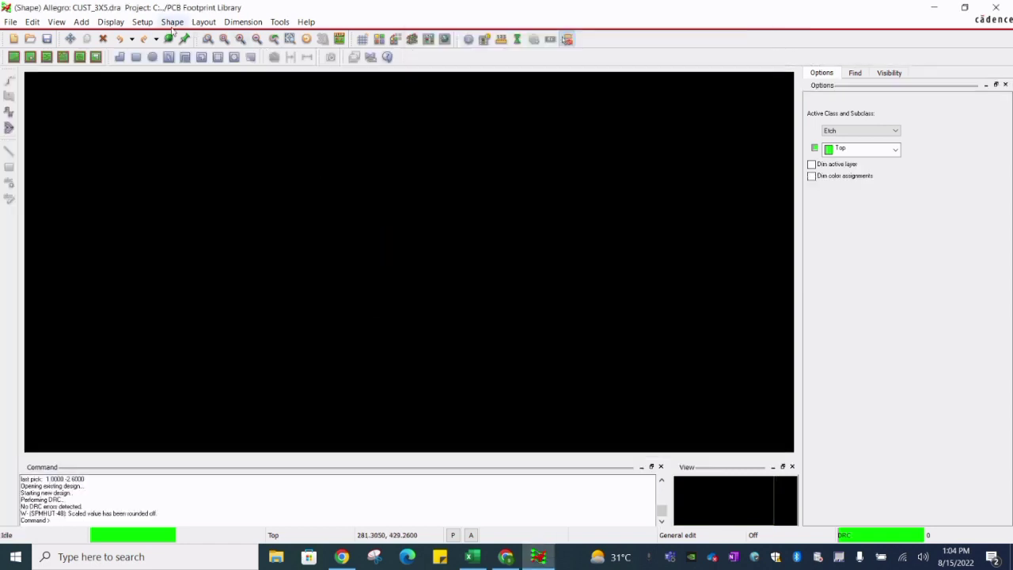
# Step: Define the grid with 0.1 mm X and Y spacing for the Non-Etch and All Etch layers
pyautogui.click(142, 21)
pyautogui.click(158, 89)
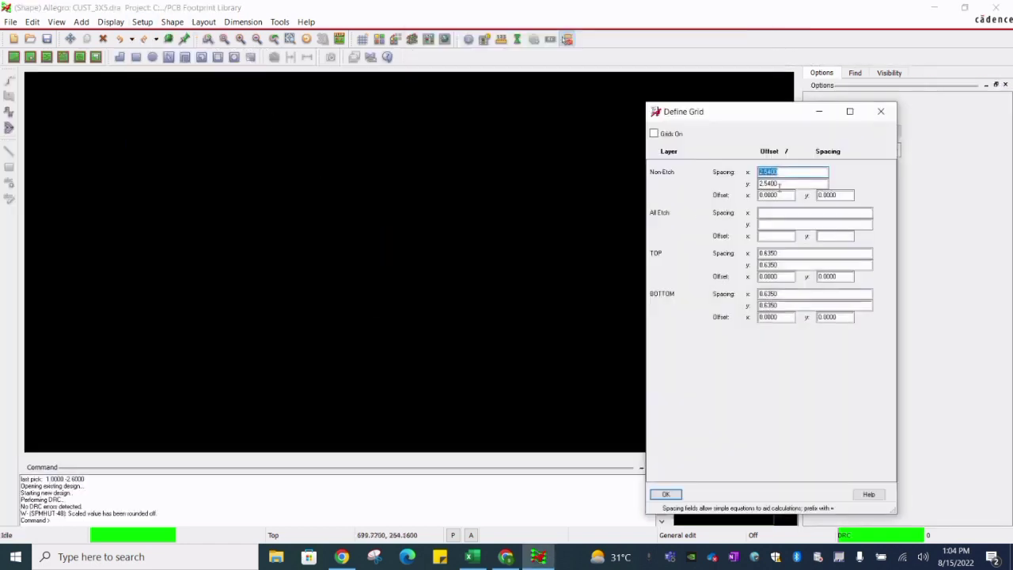
pyautogui.press('BackSpace')
pyautogui.press('Tab')
pyautogui.moveTo(779, 174); pyautogui.dragTo(680, 175)
pyautogui.hotkey('ctrl', 'c')
pyautogui.press('Tab')
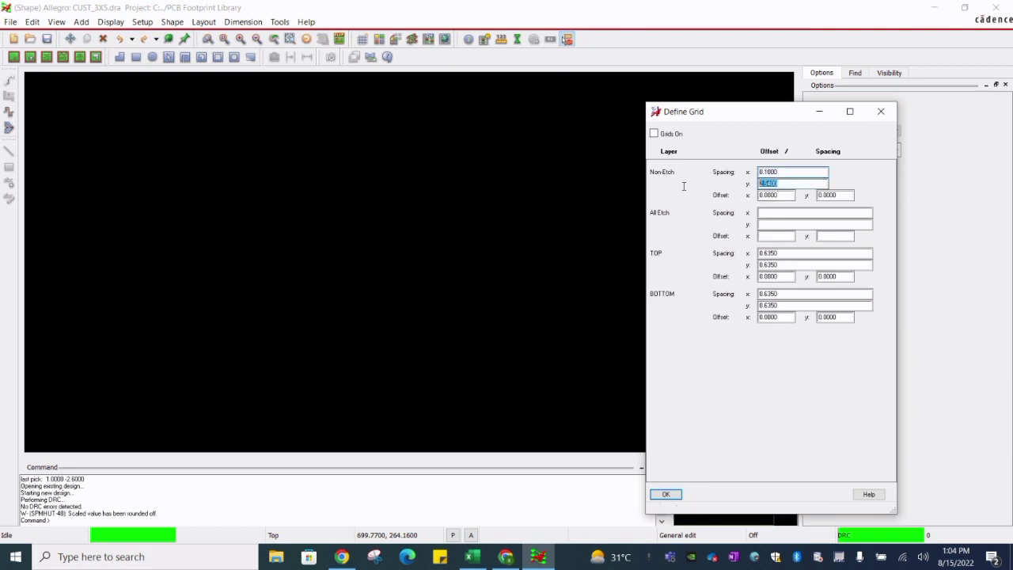
pyautogui.hotkey('ctrl', 'v')
pyautogui.press('Tab')
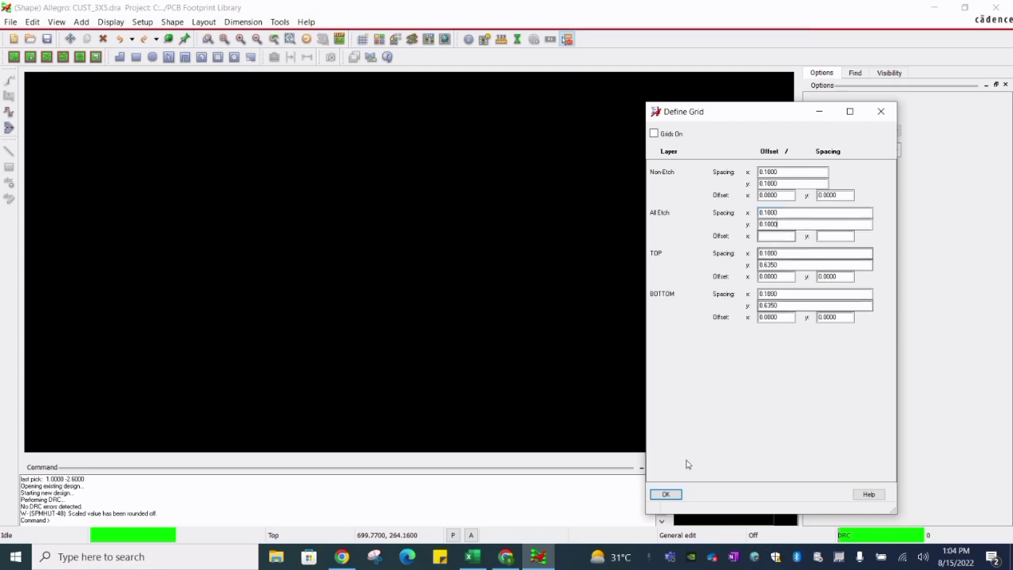
pyautogui.click(665, 494)
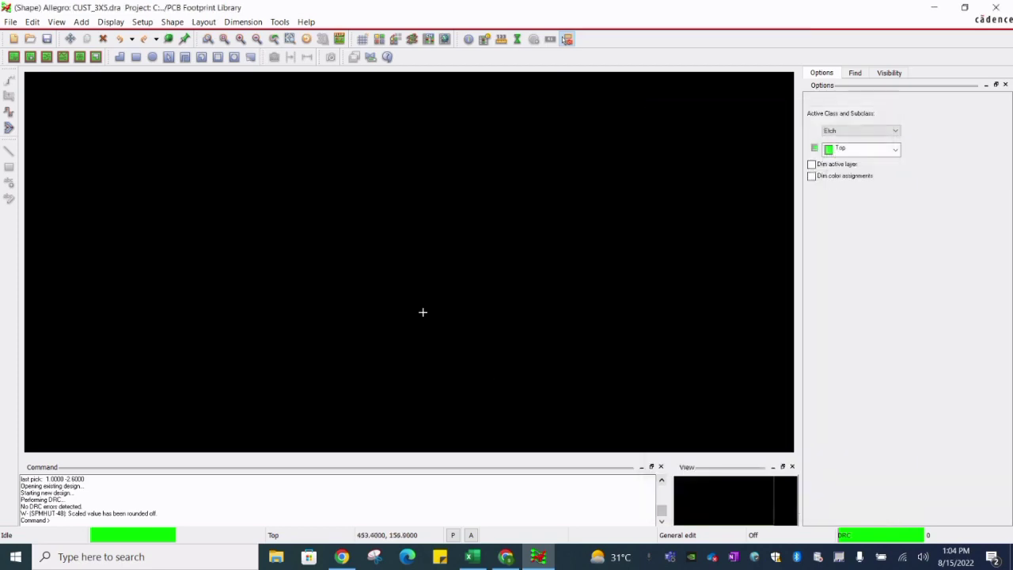
# Step: Turn on the grid display and move the drawing origin to the grid point at (201.0, 256.2)
pyautogui.click(361, 40)
pyautogui.scroll(4, 348, 167)
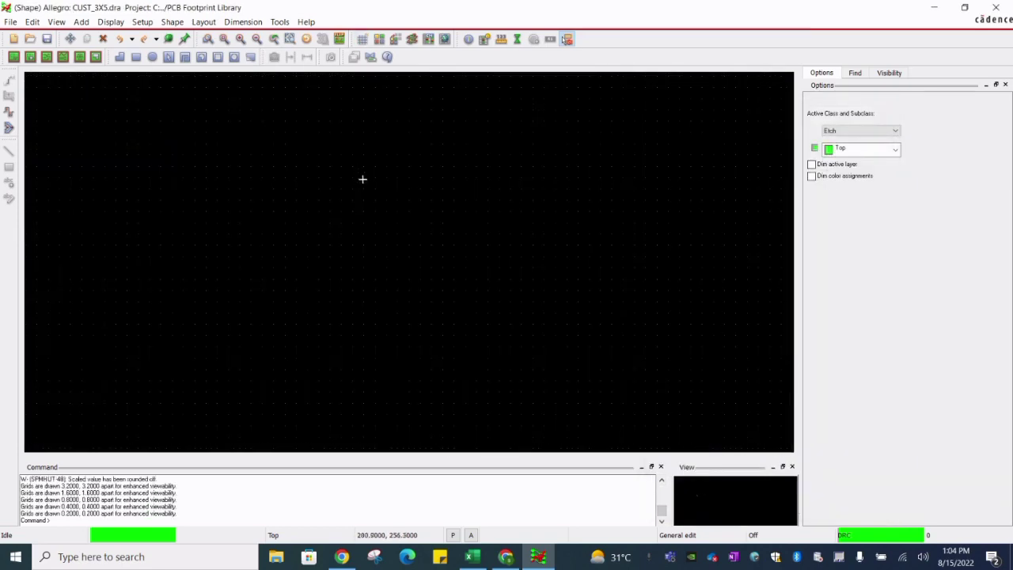
pyautogui.click(142, 23)
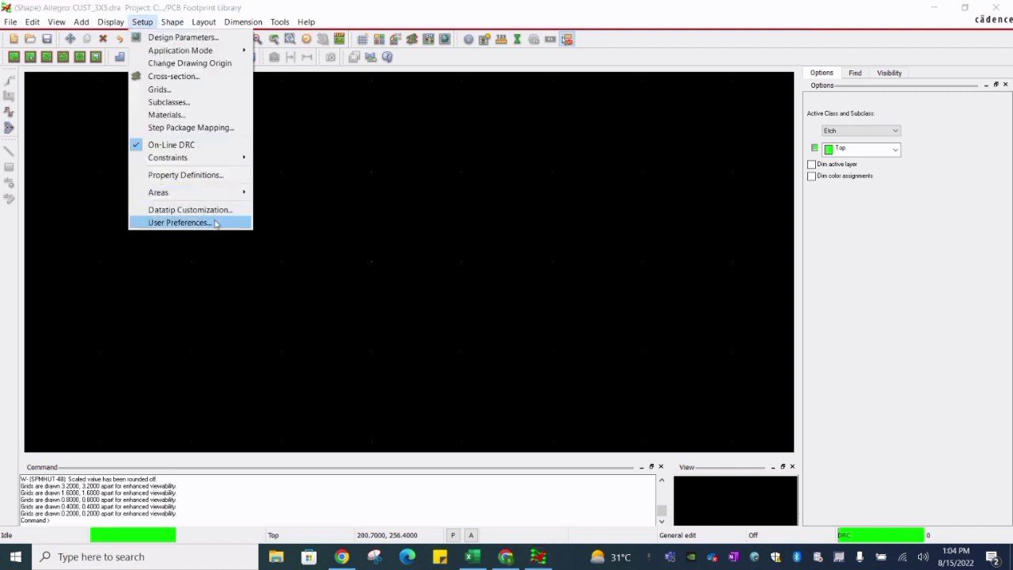
pyautogui.click(191, 64)
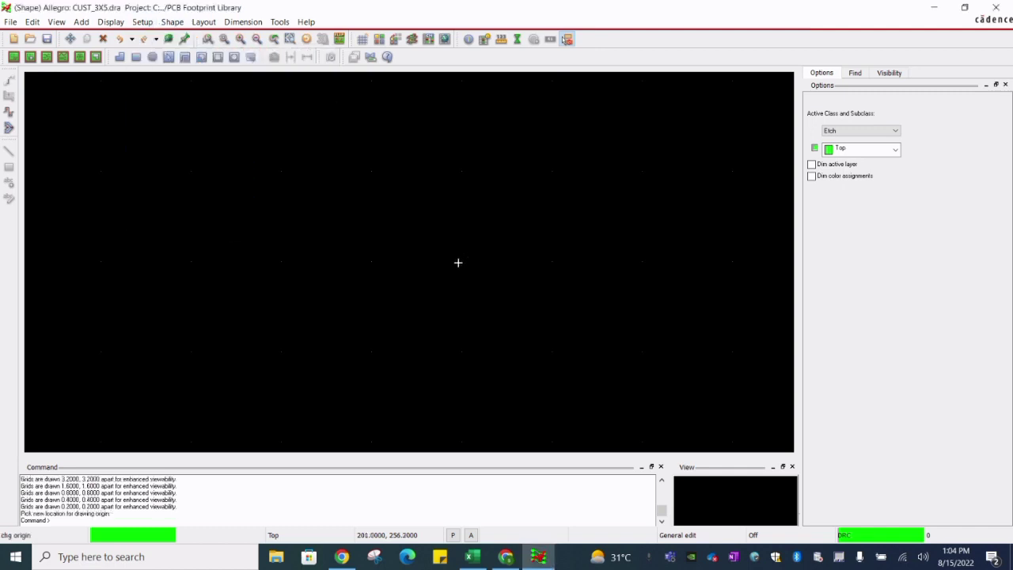
pyautogui.click(458, 262)
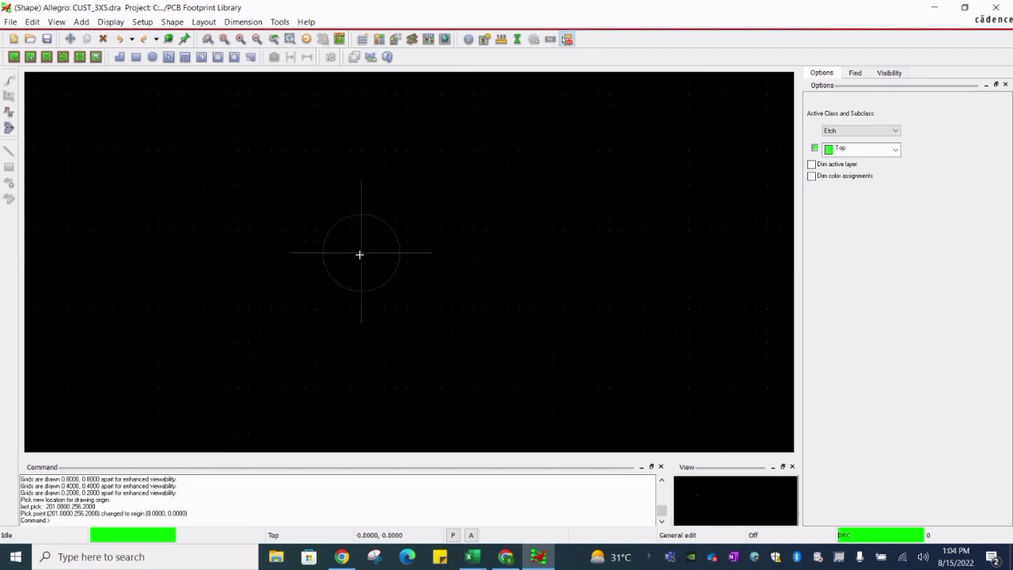
pyautogui.scroll(1, 351, 255)
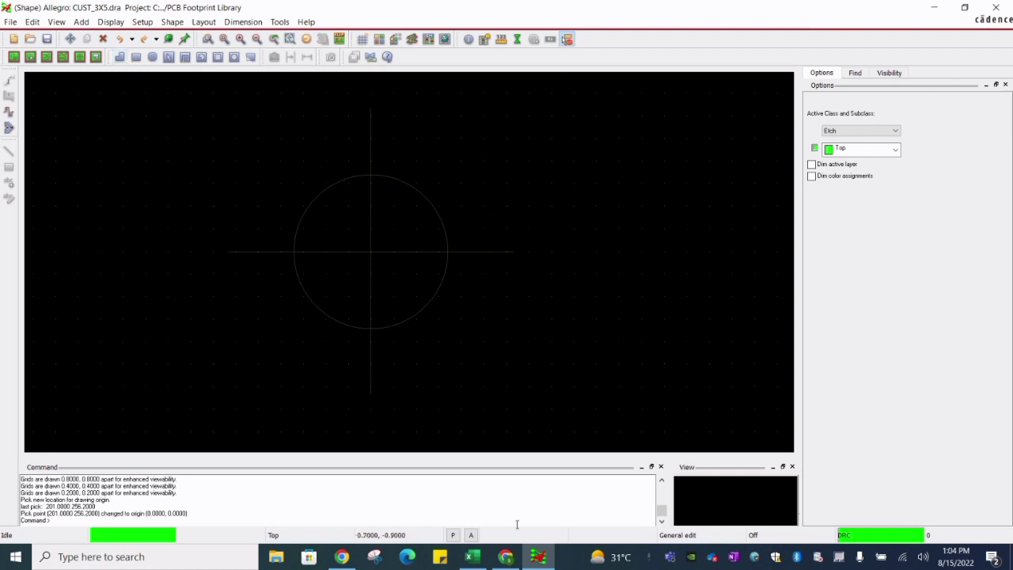
# Step: Check the T-shaped custom pad picture on the Stack Exchange page in Chrome, then return to the shape drawing
pyautogui.click(509, 561)
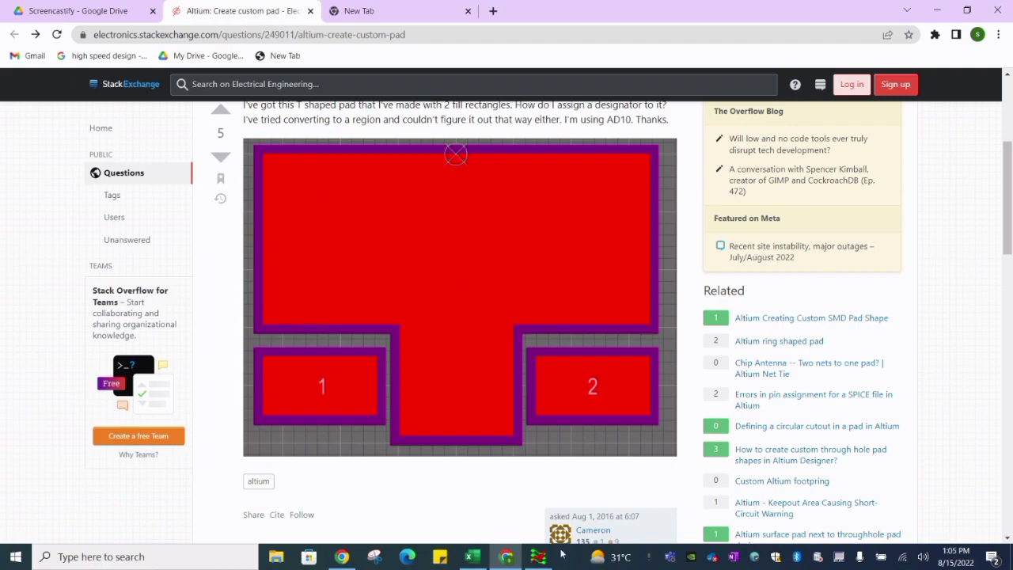
pyautogui.click(539, 557)
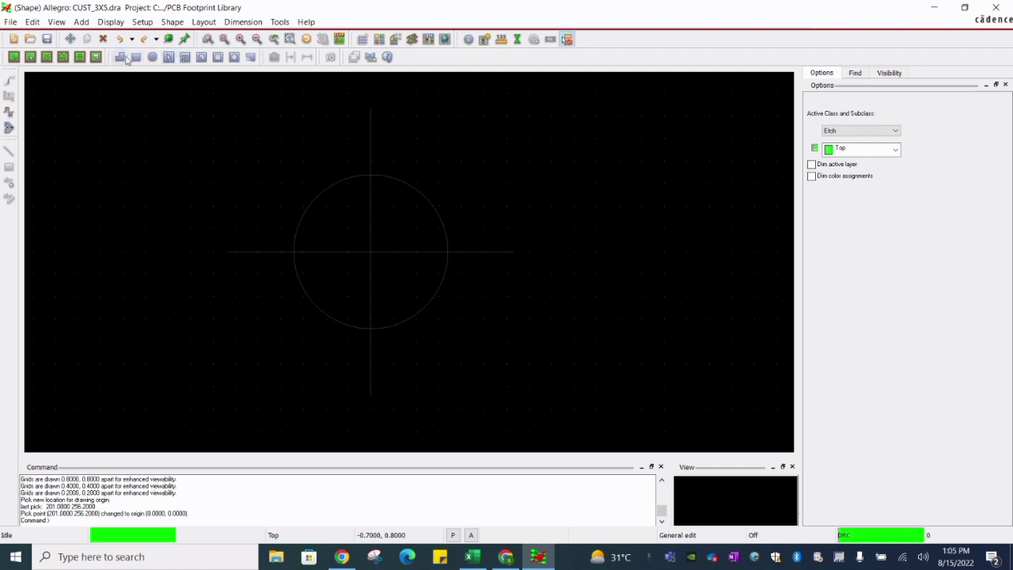
pyautogui.click(173, 24)
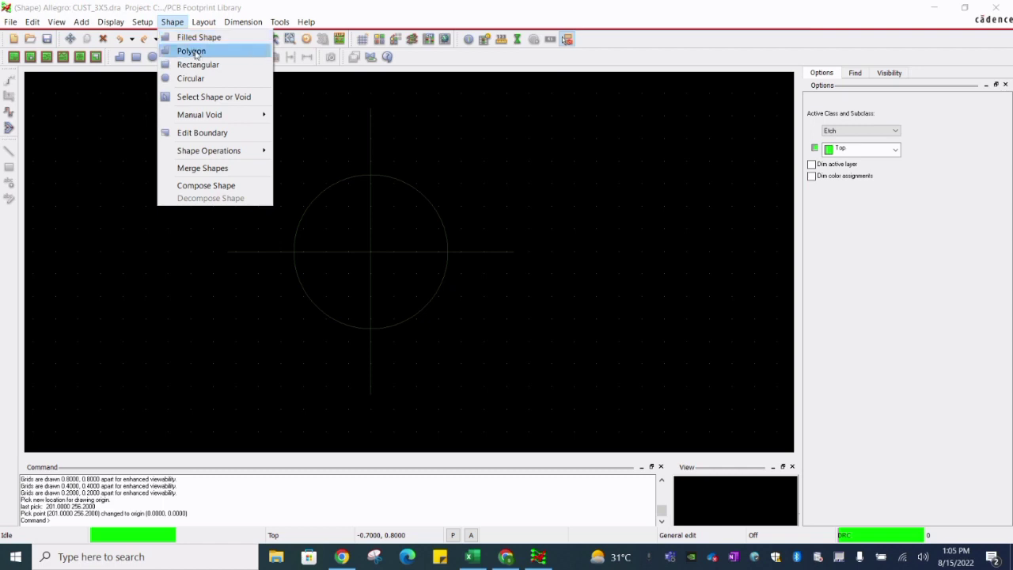
pyautogui.click(194, 50)
pyautogui.click(283, 410)
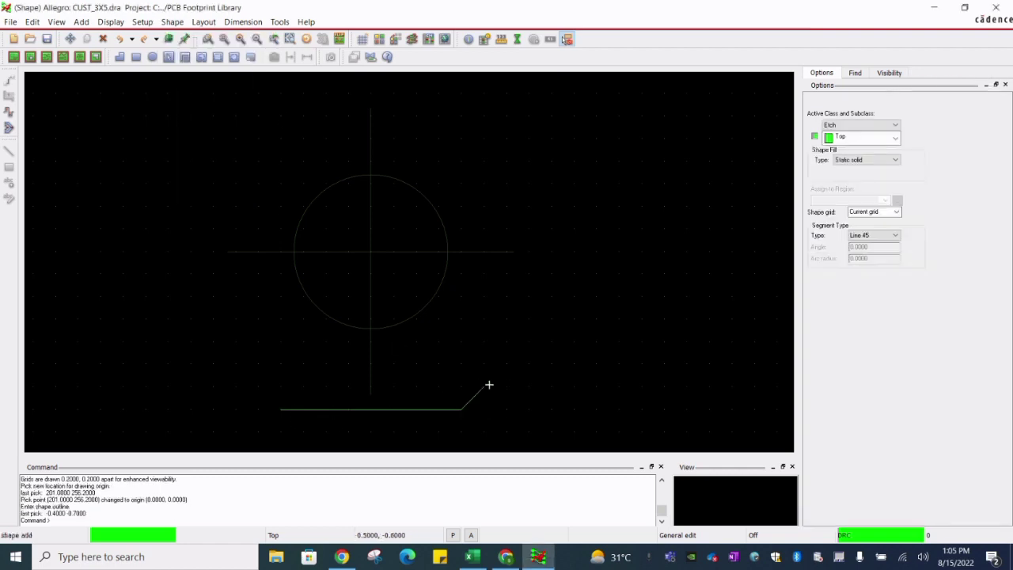
pyautogui.rightClick(420, 319)
pyautogui.click(450, 340)
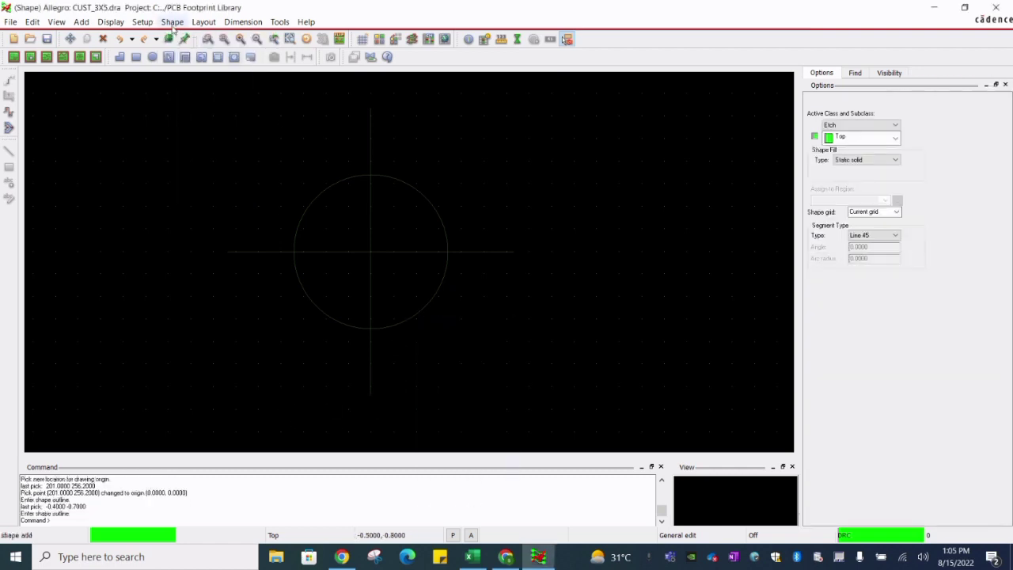
# Step: Start a static solid polygon on Etch/Top and draw the stem's bottom edge from (-0.5, -1.5) to (1.0, -1.5)
pyautogui.click(172, 21)
pyautogui.click(229, 50)
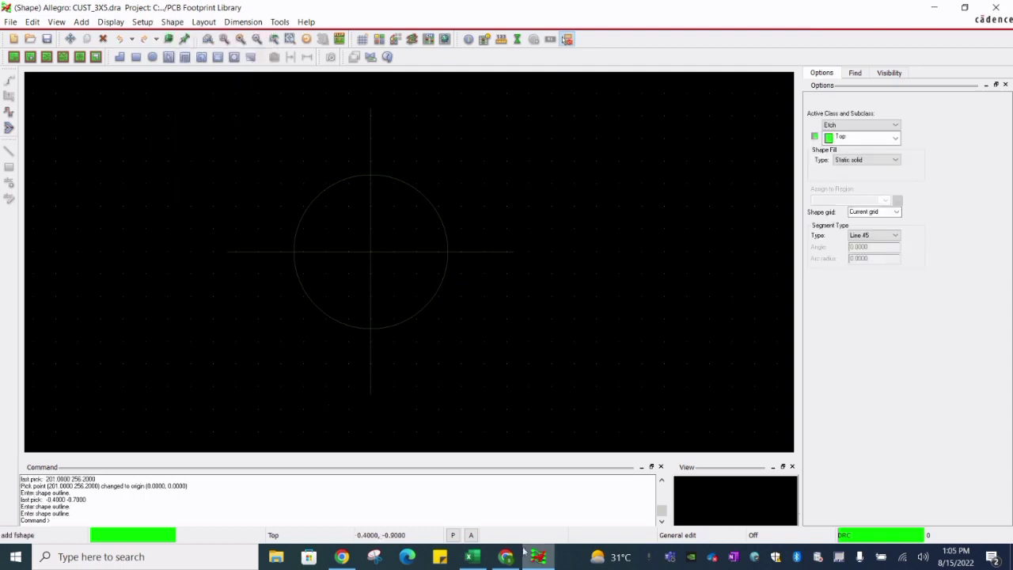
pyautogui.scroll(-2, 461, 305)
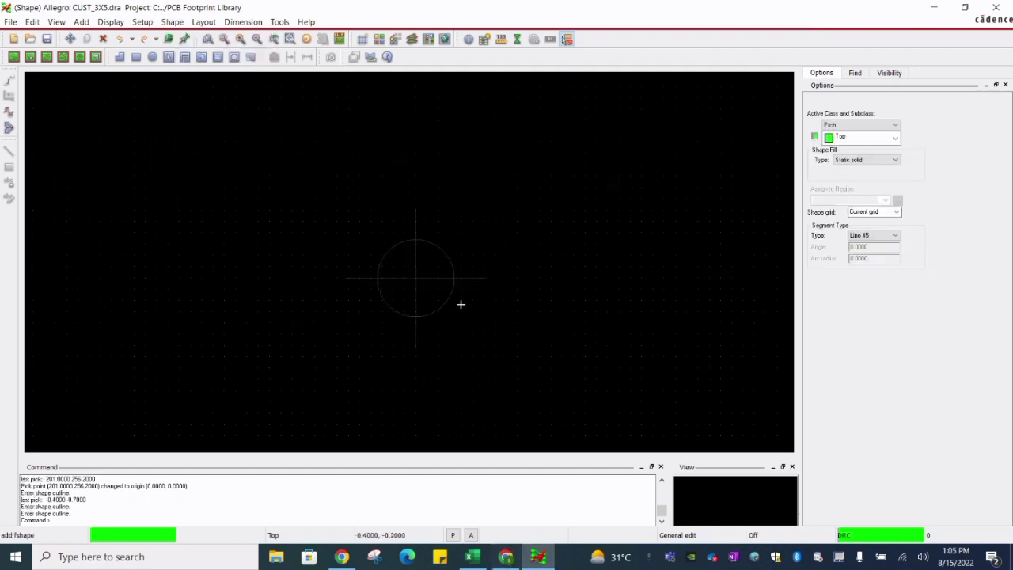
pyautogui.scroll(1, 443, 336)
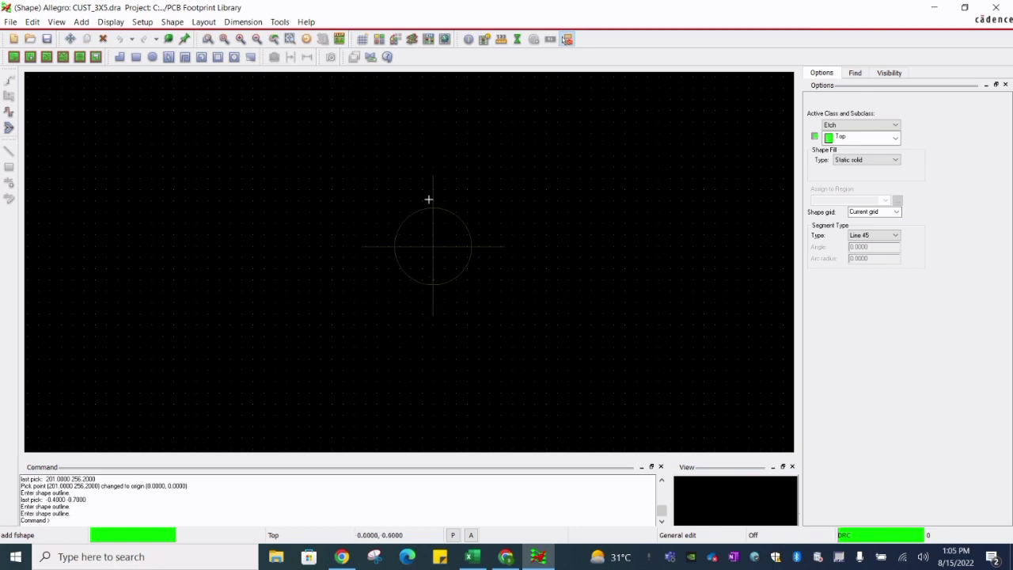
pyautogui.scroll(1, 380, 375)
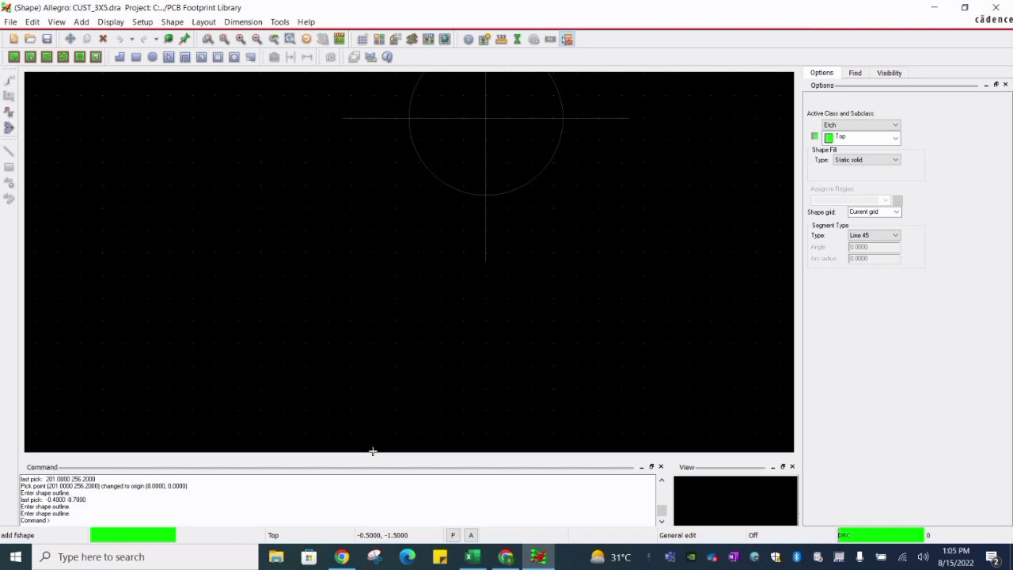
pyautogui.scroll(-1, 367, 389)
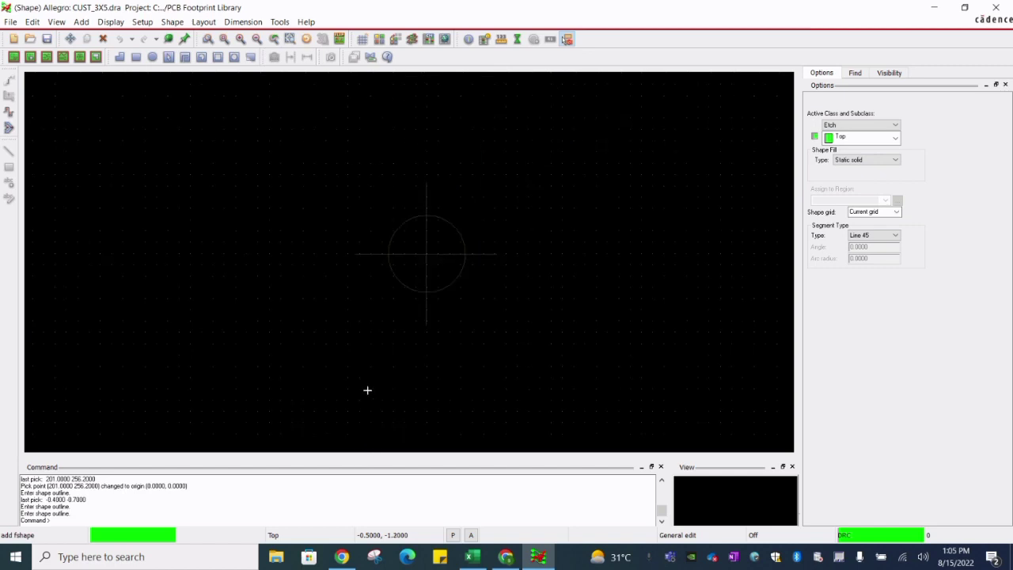
pyautogui.click(370, 421)
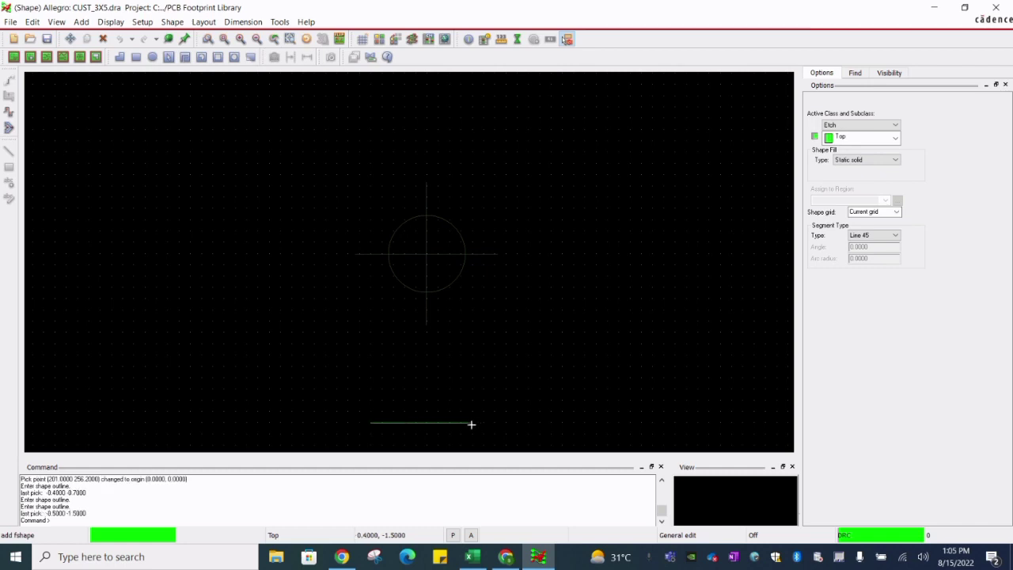
pyautogui.click(544, 422)
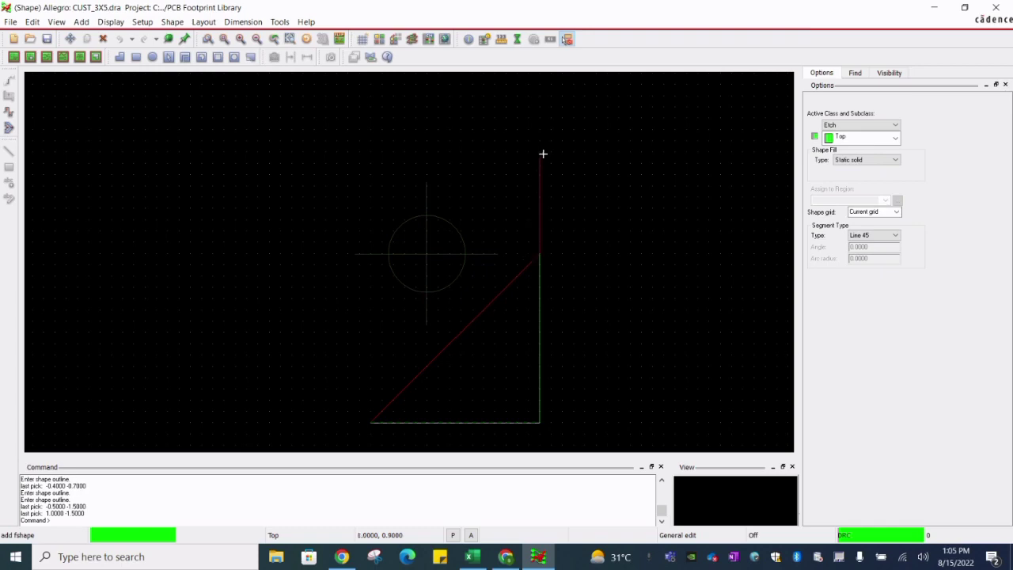
# Step: Check the T-shaped pad picture in Chrome, then continue the outline through (1.0, 0.9), (2.9, 0.9) and (2.9, 4.2)
pyautogui.click(507, 559)
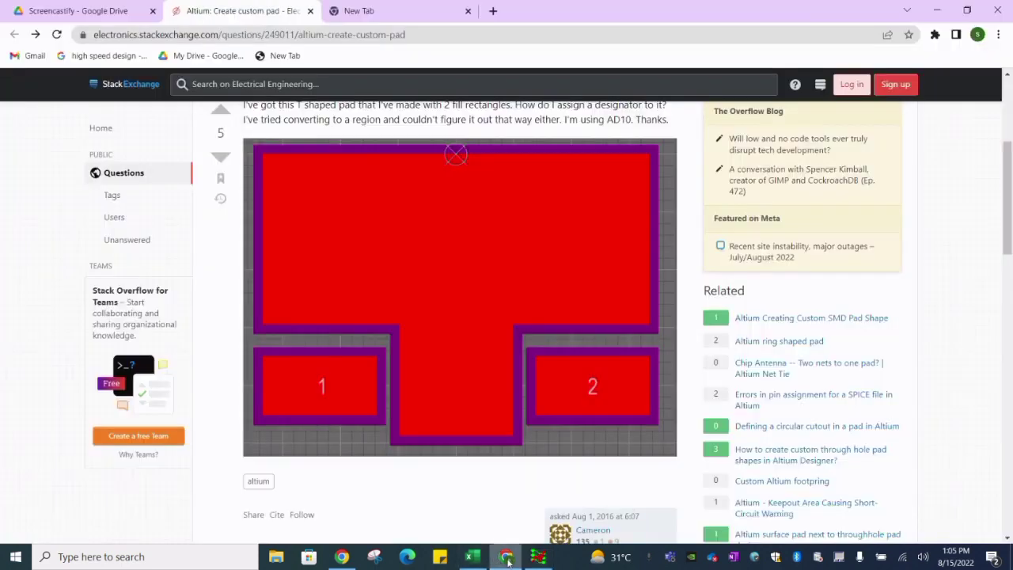
pyautogui.click(507, 558)
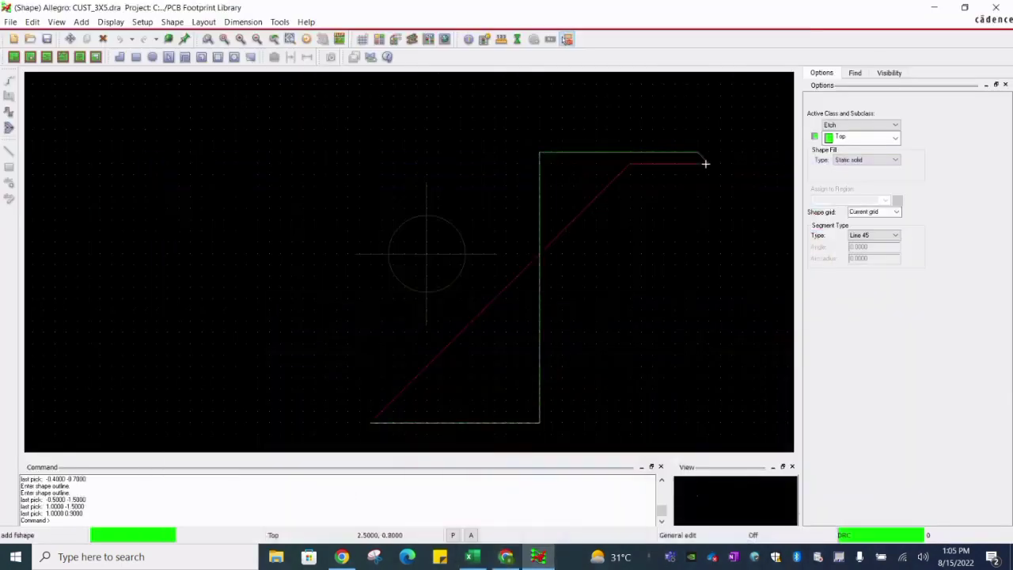
pyautogui.click(757, 154)
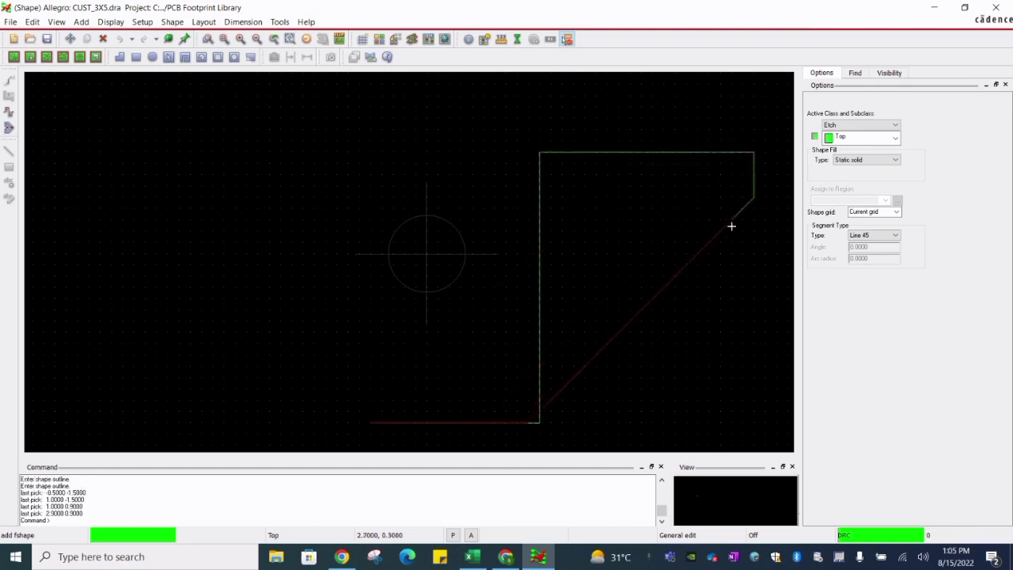
pyautogui.moveTo(730, 253); pyautogui.dragTo(670, 312, button='middle')
pyautogui.scroll(-2, 671, 311)
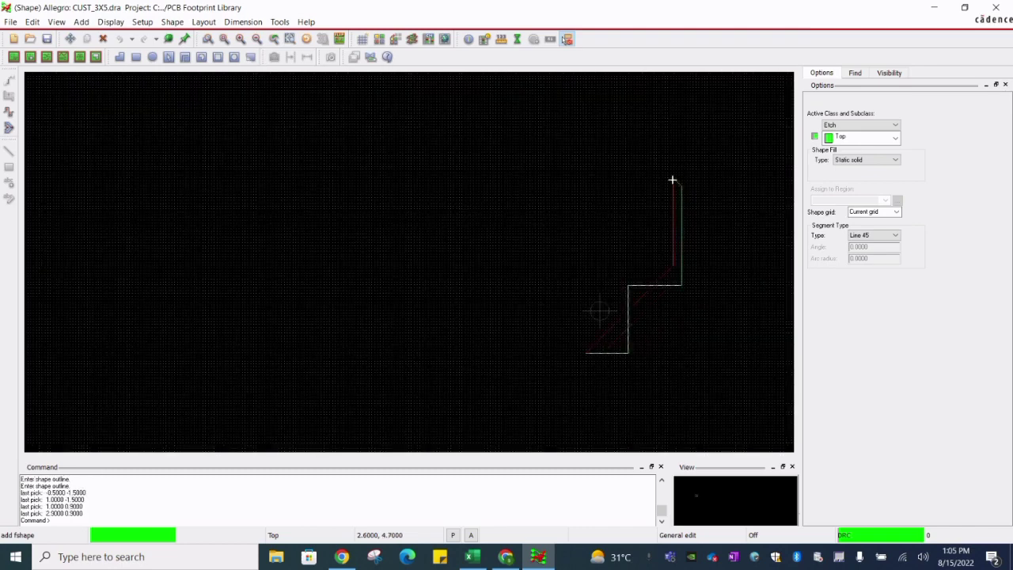
pyautogui.scroll(1, 676, 192)
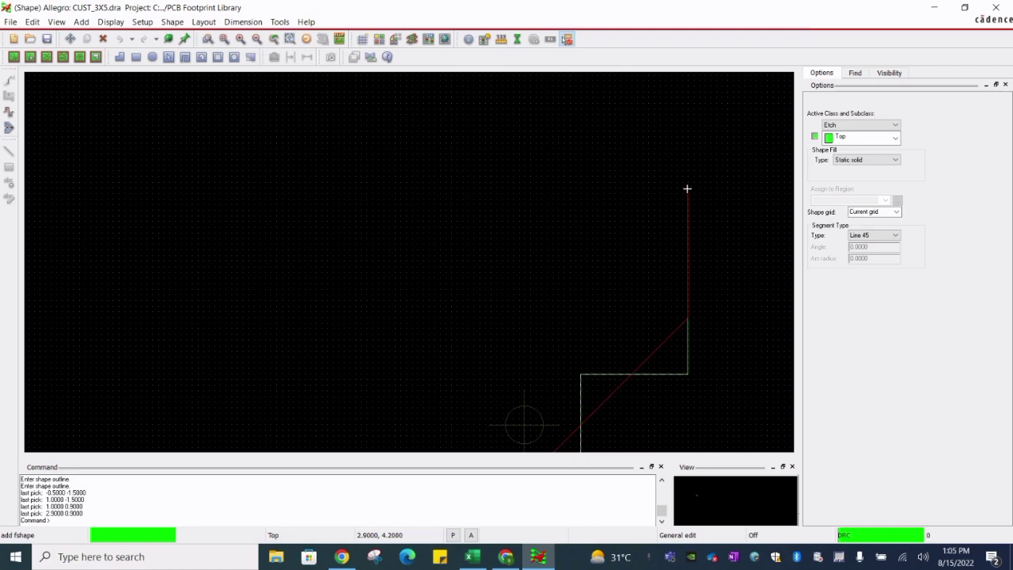
pyautogui.click(687, 188)
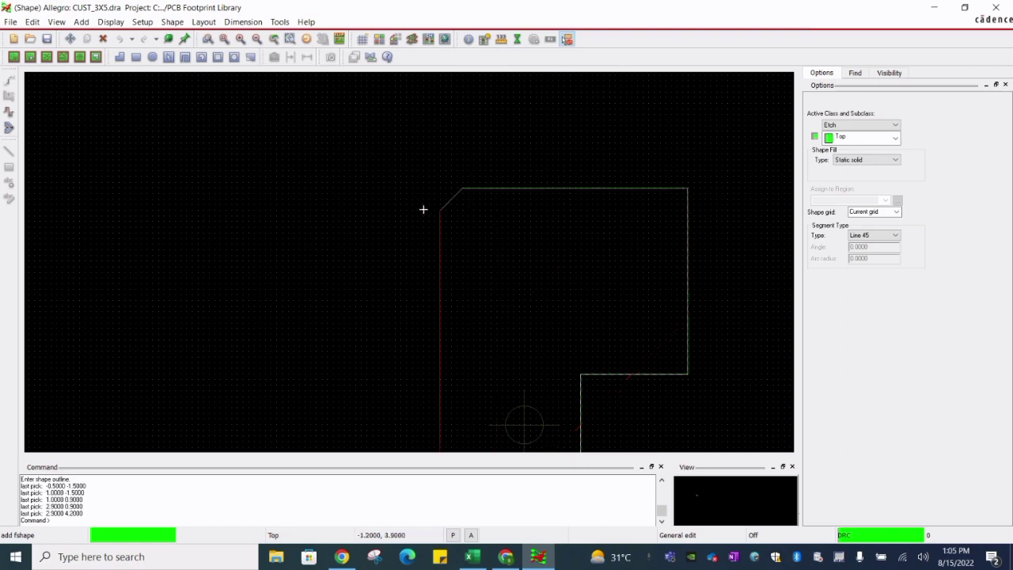
# Step: Outline the bar's top edge, left side and left underside through (-2.5, 4.2), (-2.5, 0.8) and (-0.9, 0.8)
pyautogui.click(384, 187)
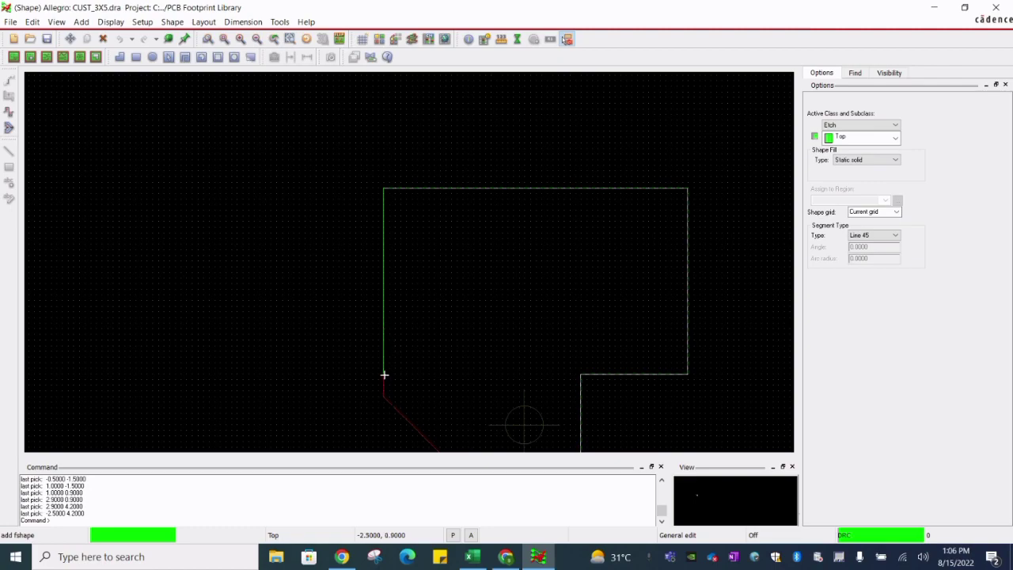
pyautogui.click(383, 380)
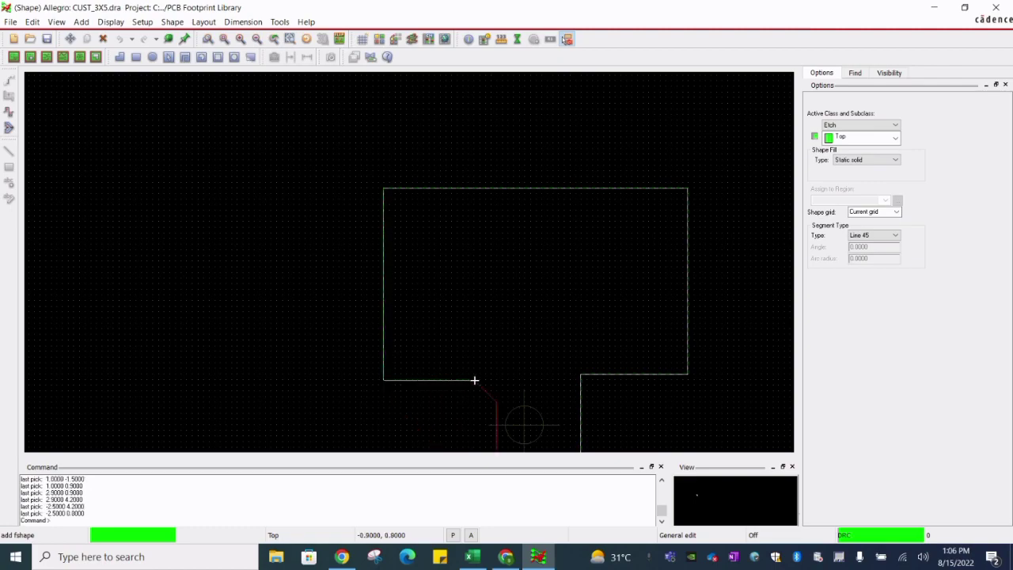
pyautogui.click(474, 379)
# Step: Draw the stem's left side down to (-0.6, -1.5), close the outline at (-0.5, -1.5) and finish the shape
pyautogui.scroll(-2, 471, 385)
pyautogui.scroll(4, 475, 402)
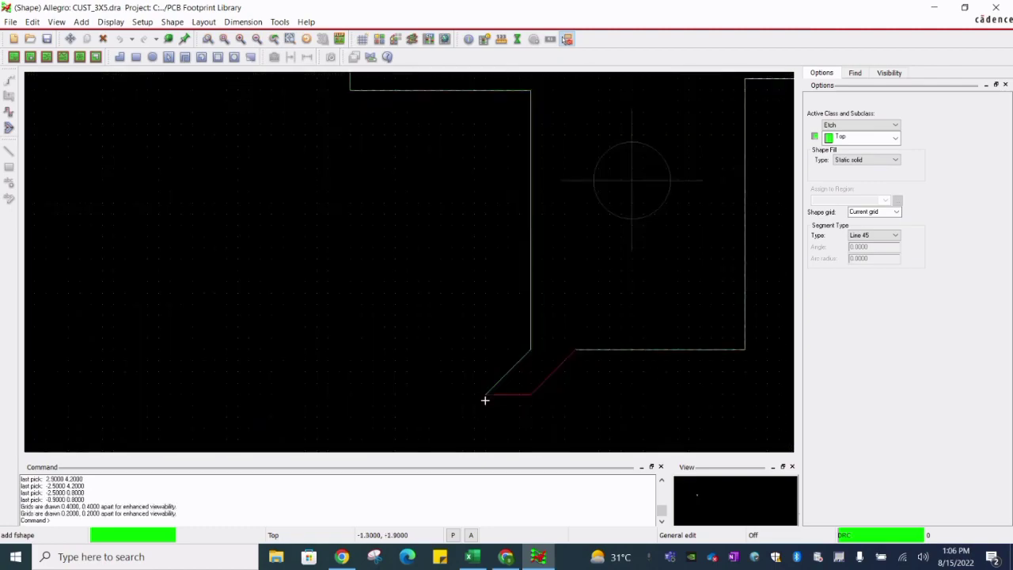
pyautogui.click(572, 334)
pyautogui.click(600, 333)
pyautogui.rightClick(599, 335)
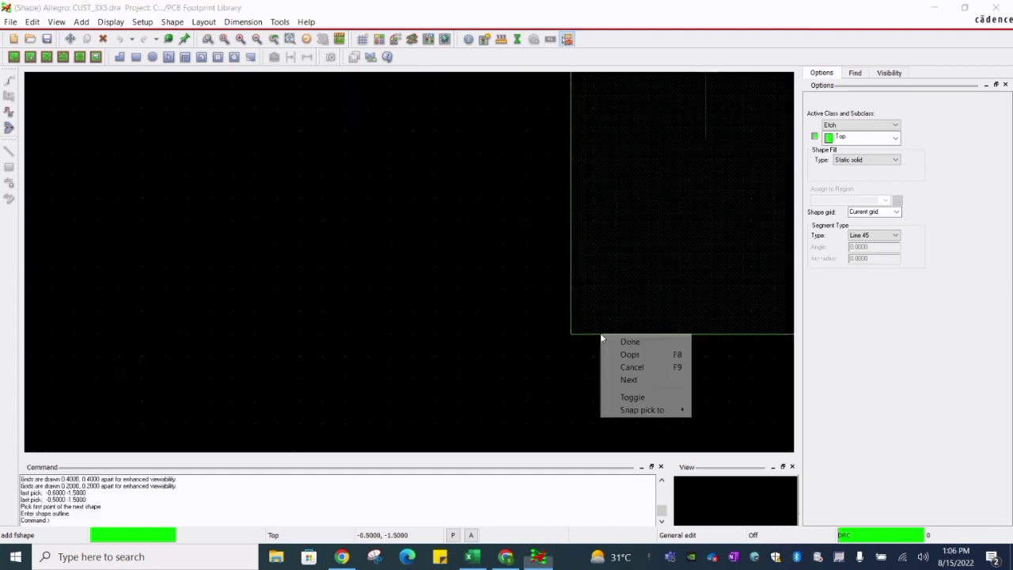
pyautogui.click(630, 342)
# Step: Edit the shape boundary to turn the chamfered inner corner between the bar's left underside and the stem into a square corner
pyautogui.scroll(-2, 355, 348)
pyautogui.scroll(2, 409, 262)
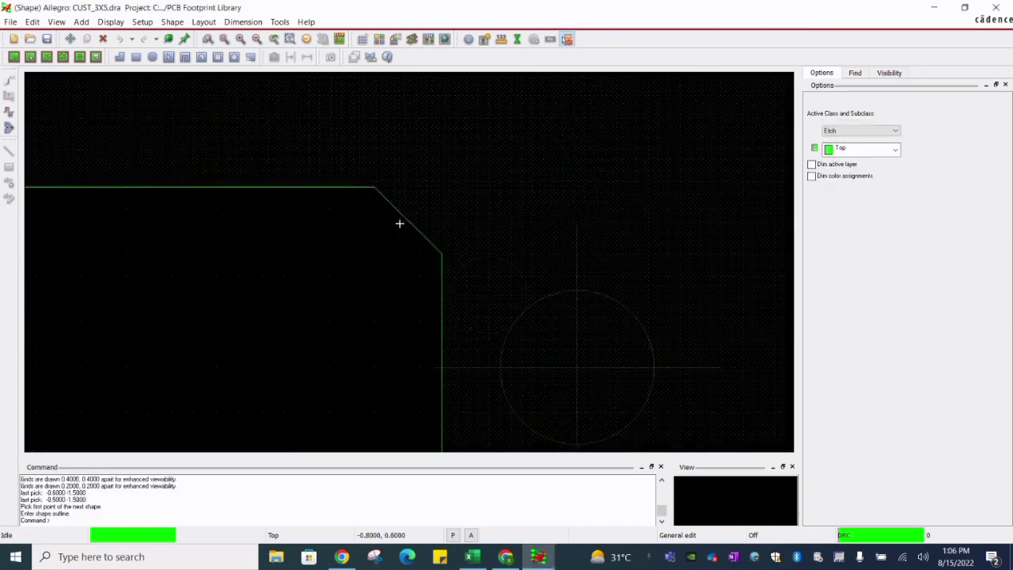
pyautogui.click(168, 57)
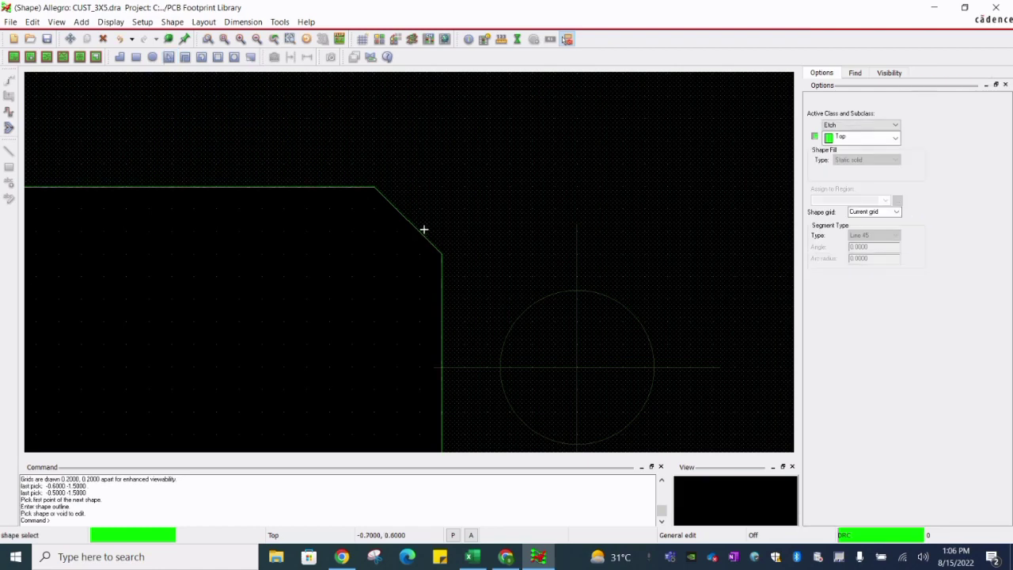
pyautogui.click(423, 229)
pyautogui.click(412, 224)
pyautogui.click(459, 188)
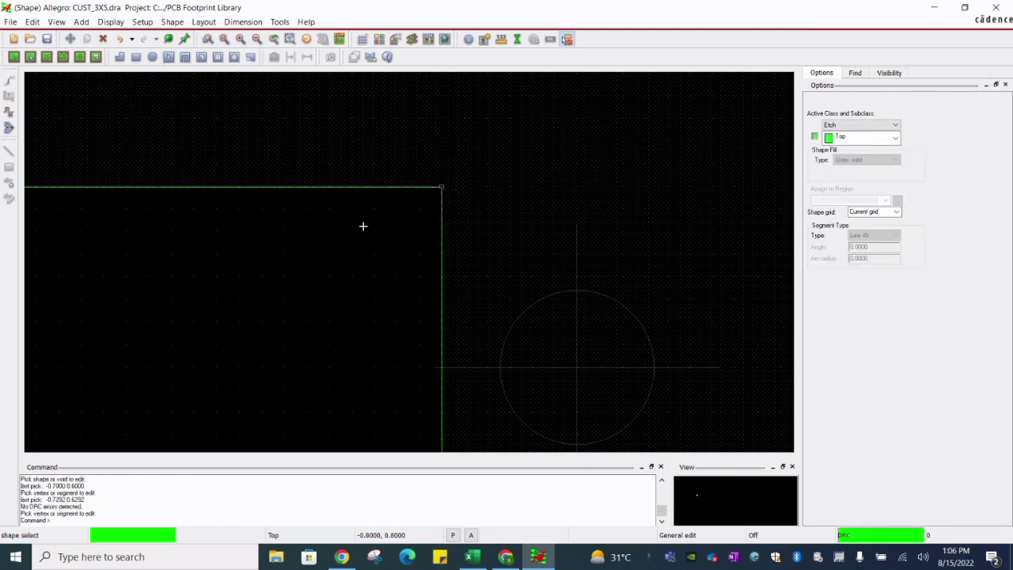
pyautogui.rightClick(346, 223)
pyautogui.click(370, 231)
# Step: Move the drawing origin to the point (0.1, 2.2) near the middle of the T's bar
pyautogui.scroll(-2, 124, 221)
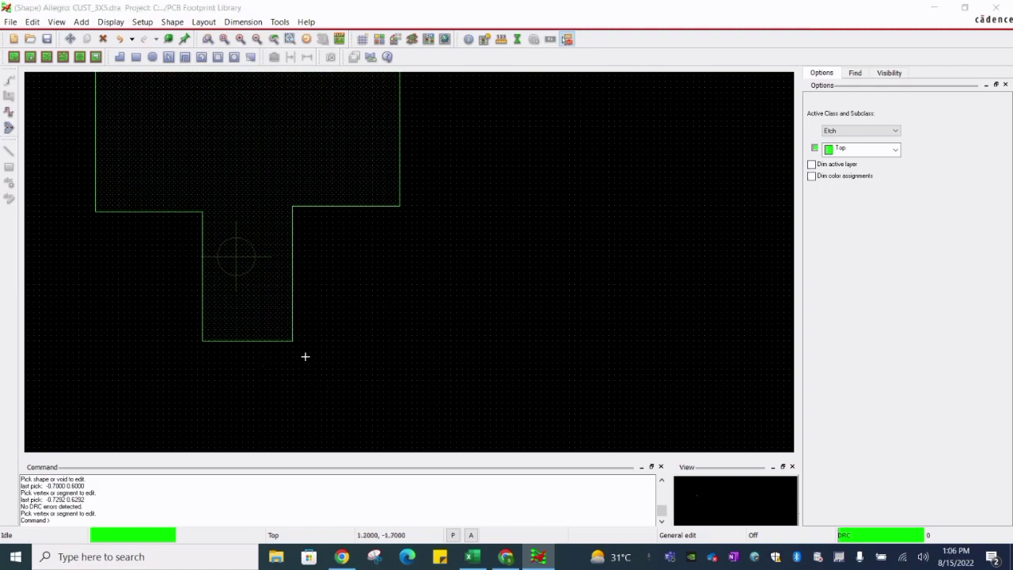
pyautogui.scroll(-1, 304, 355)
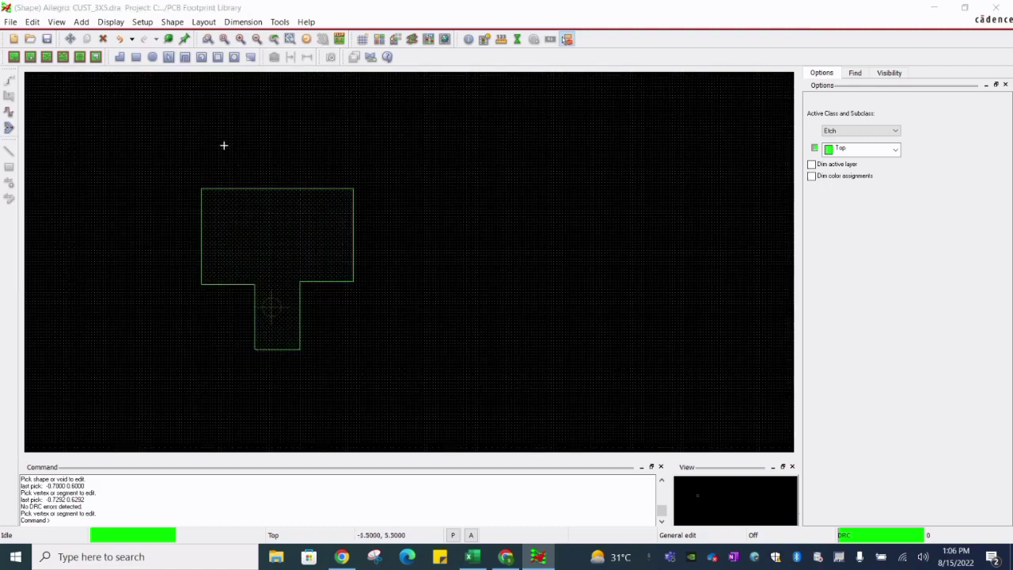
pyautogui.click(142, 22)
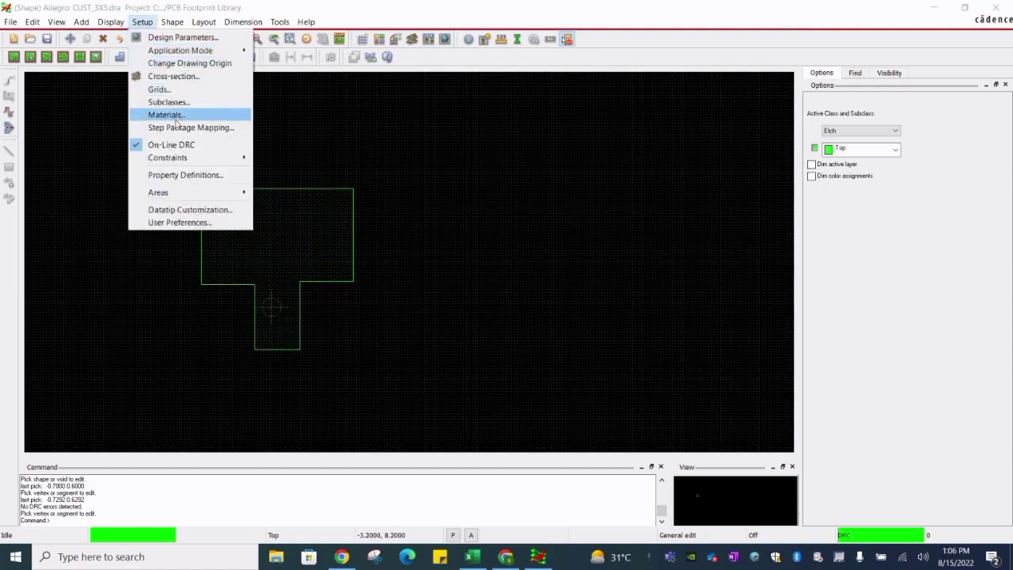
pyautogui.click(172, 64)
pyautogui.click(275, 246)
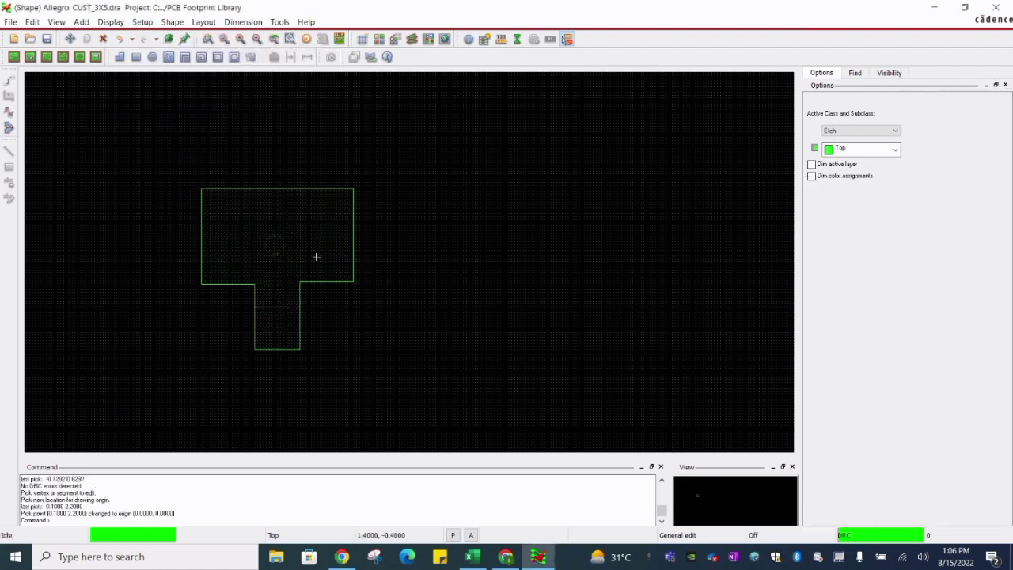
pyautogui.rightClick(438, 231)
pyautogui.click(414, 399)
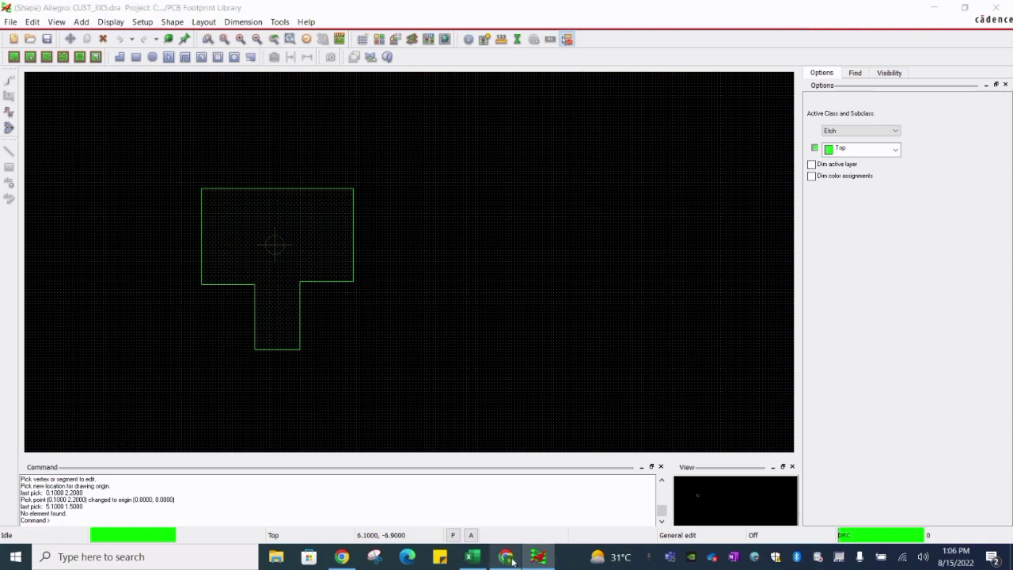
# Step: Compare with the reference picture in Chrome, then edit the shape boundary to move the bar's left edge to X = -2.5
pyautogui.click(506, 557)
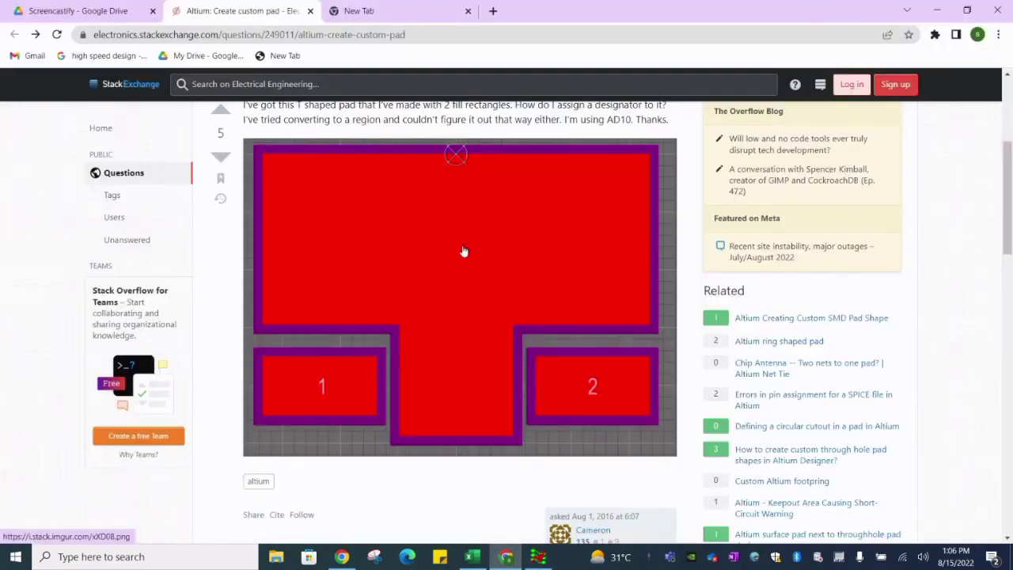
pyautogui.click(537, 557)
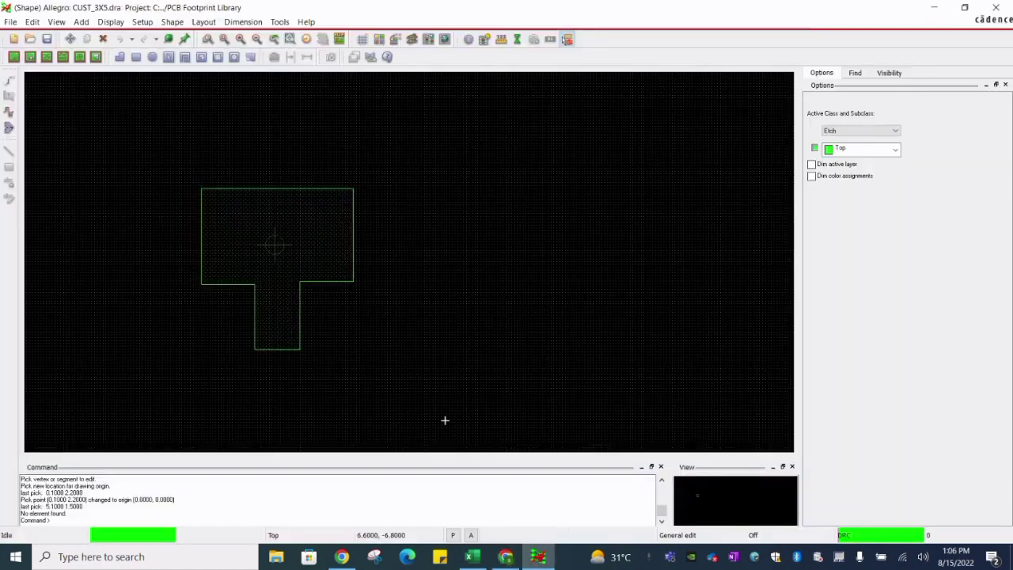
pyautogui.scroll(2, 185, 228)
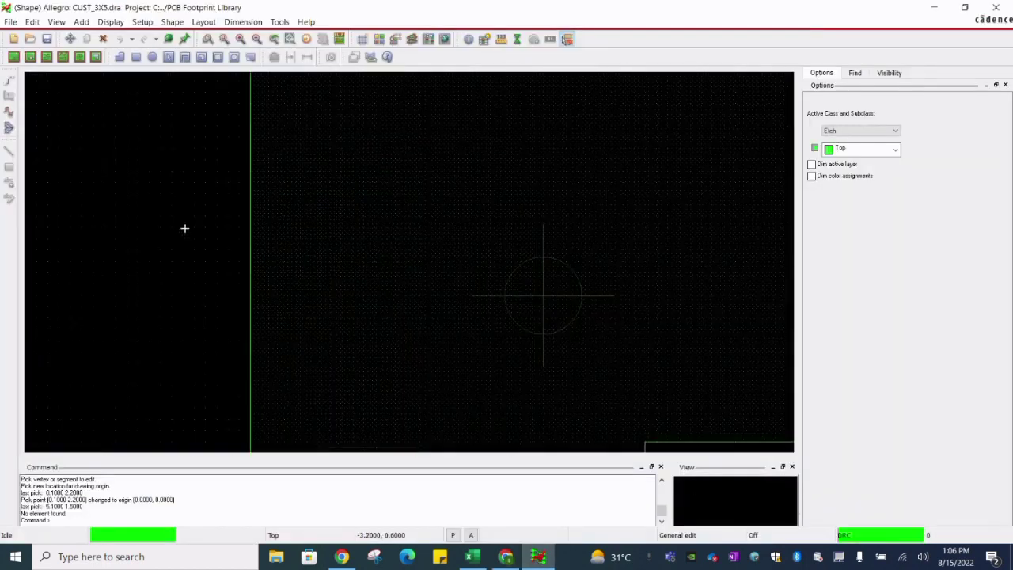
pyautogui.click(168, 57)
pyautogui.click(252, 227)
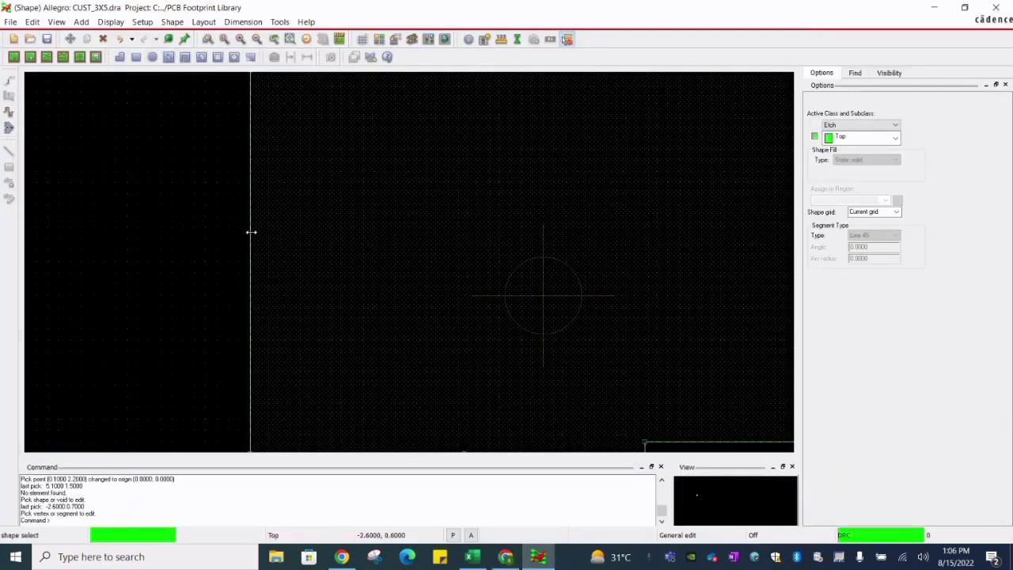
pyautogui.click(250, 234)
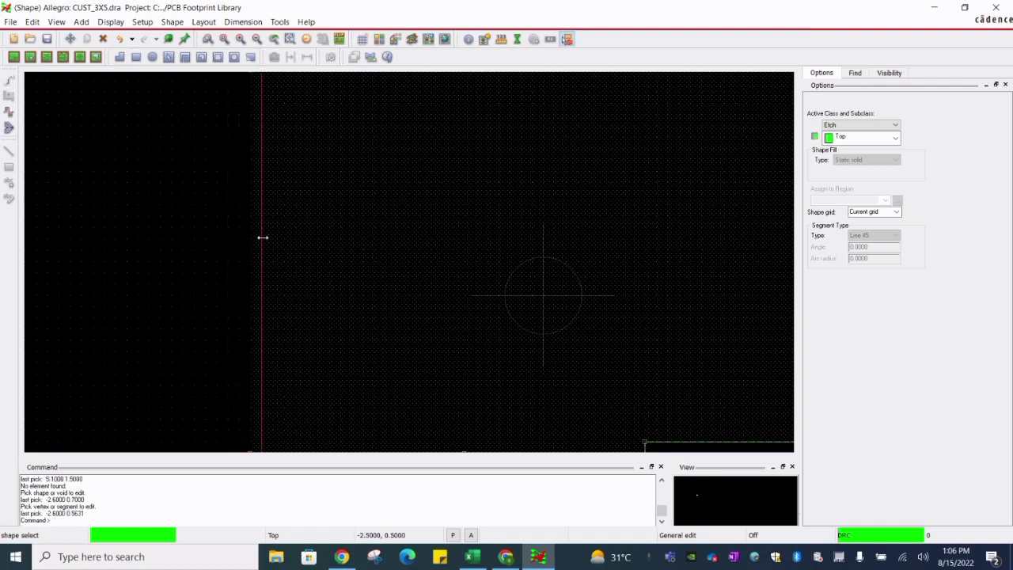
pyautogui.click(262, 238)
# Step: Move the bar's right edge inward to X = 2.5
pyautogui.scroll(-1, 163, 244)
pyautogui.scroll(1, 503, 250)
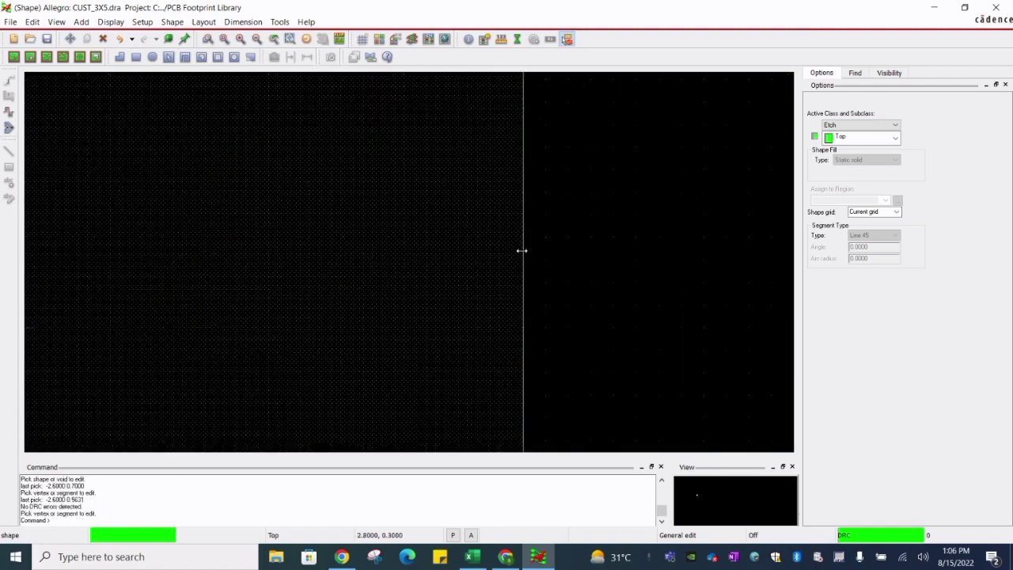
pyautogui.click(515, 249)
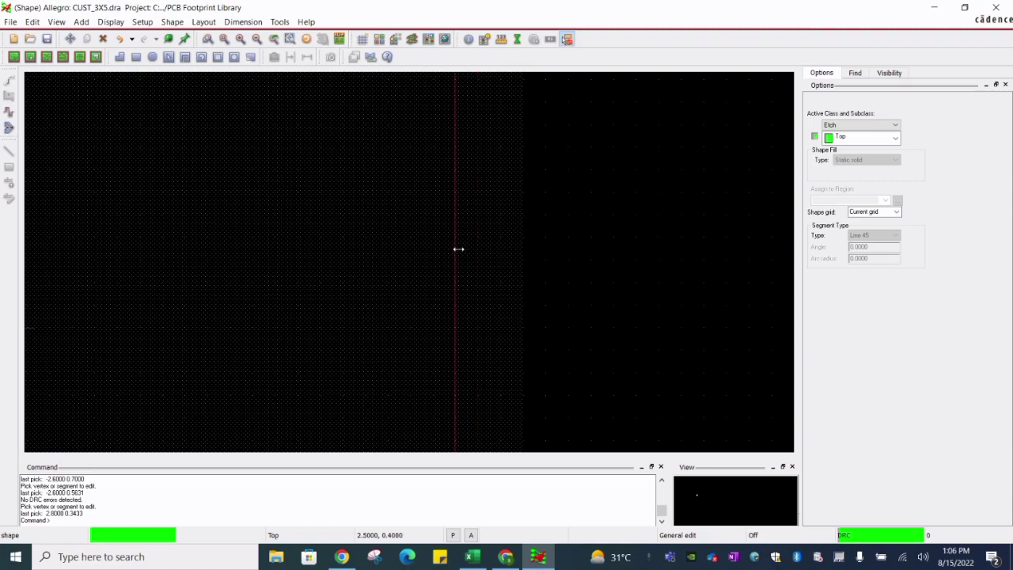
pyautogui.click(465, 251)
pyautogui.scroll(-2, 482, 278)
# Step: Check the reference picture in Chrome, then return to Allegro and move the bar's top edge down to Y = 1.5
pyautogui.click(504, 557)
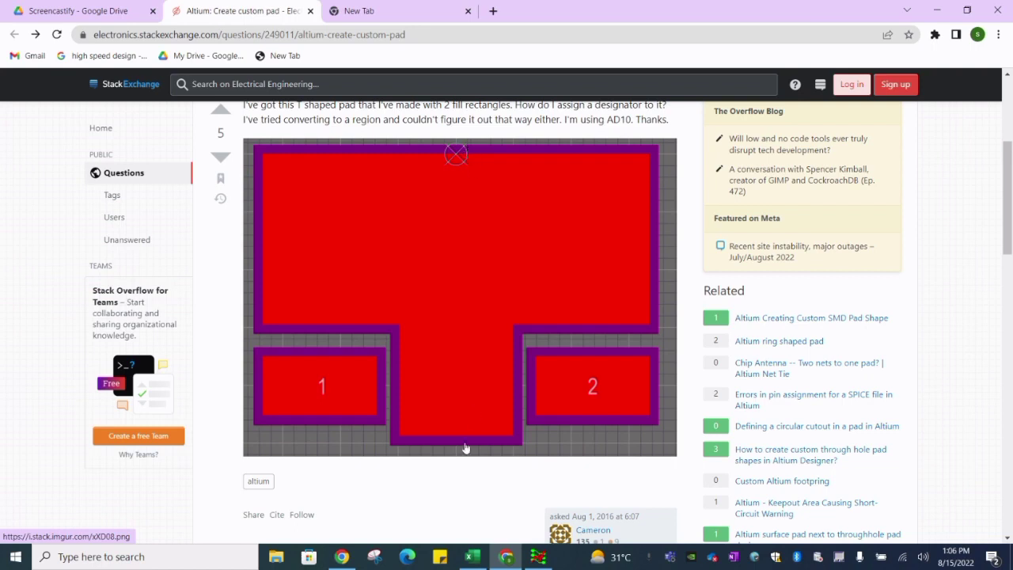
pyautogui.click(538, 556)
pyautogui.scroll(2, 413, 240)
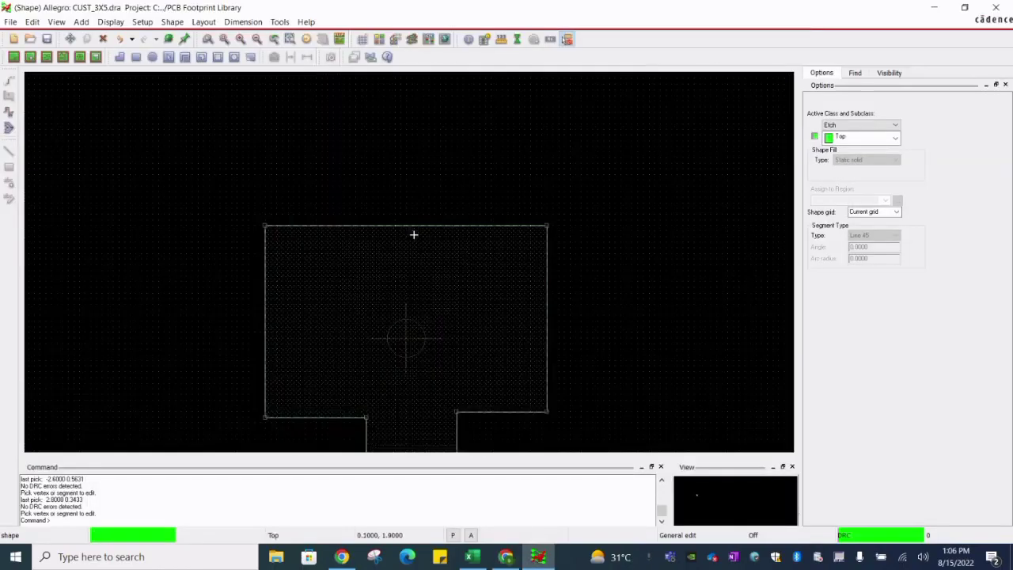
pyautogui.click(413, 211)
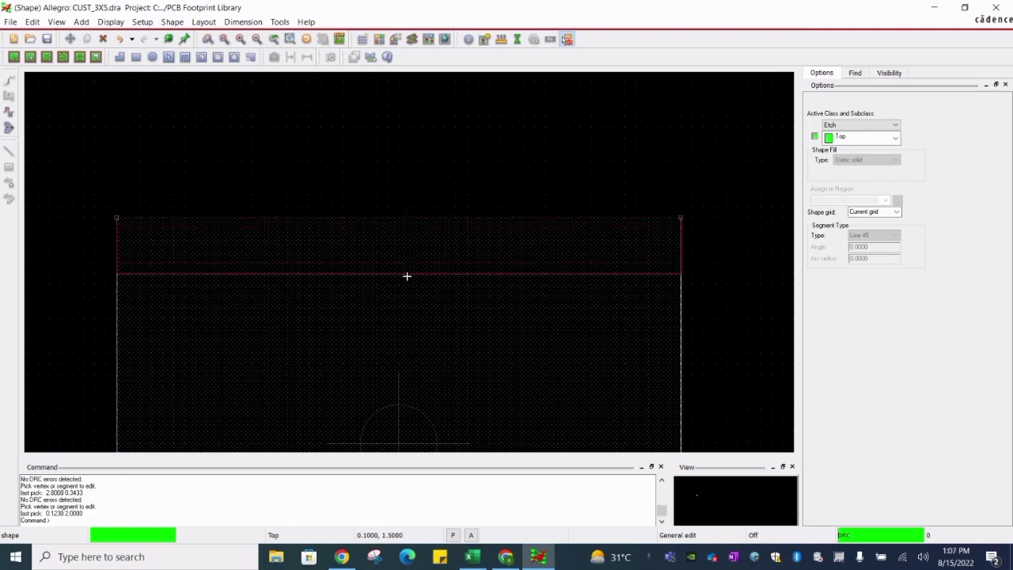
pyautogui.click(409, 275)
# Step: Move the stem's bottom edge up to Y = -1.5
pyautogui.scroll(-2, 410, 276)
pyautogui.scroll(2, 411, 350)
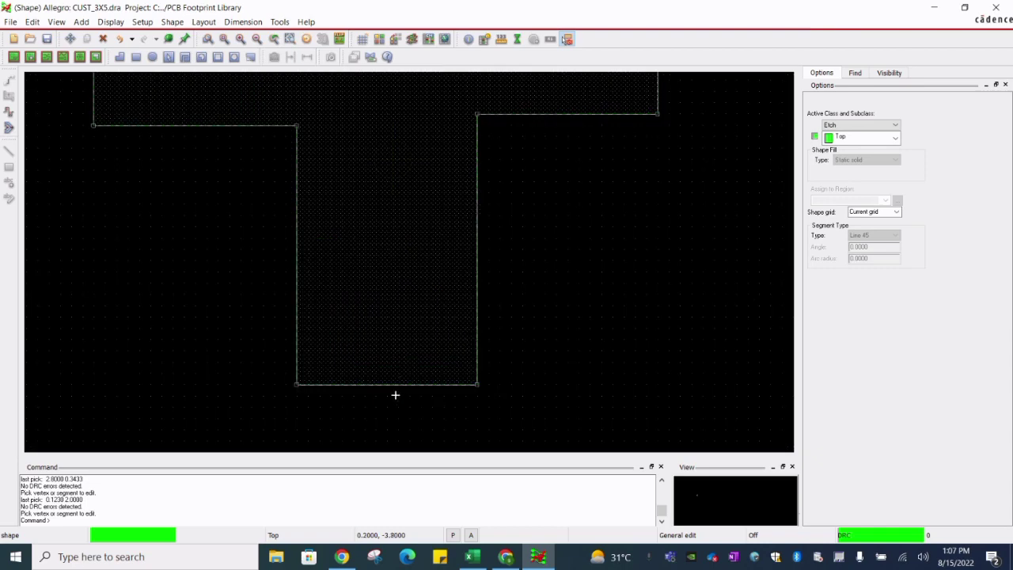
pyautogui.click(397, 384)
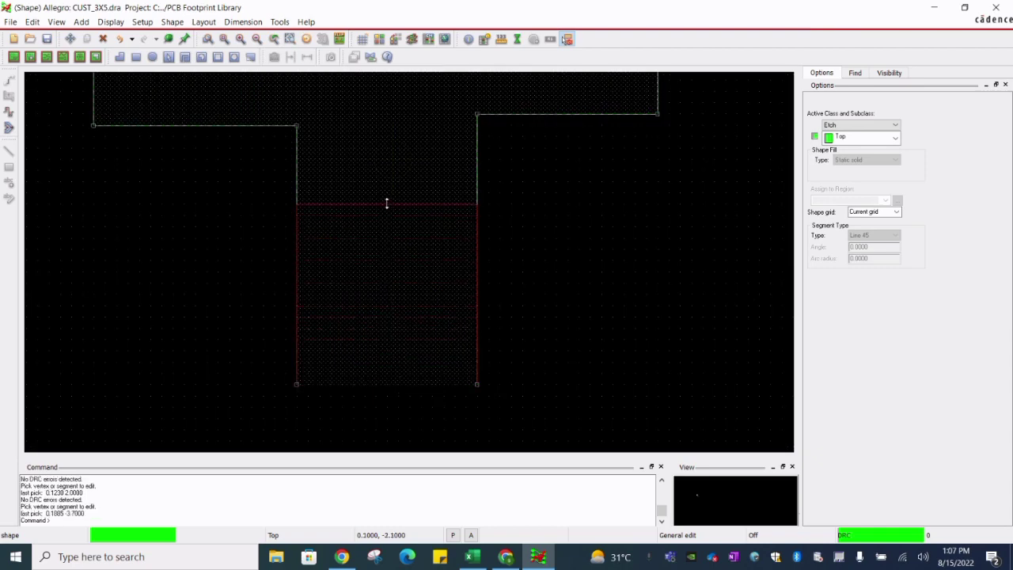
pyautogui.click(386, 204)
pyautogui.scroll(-1, 416, 338)
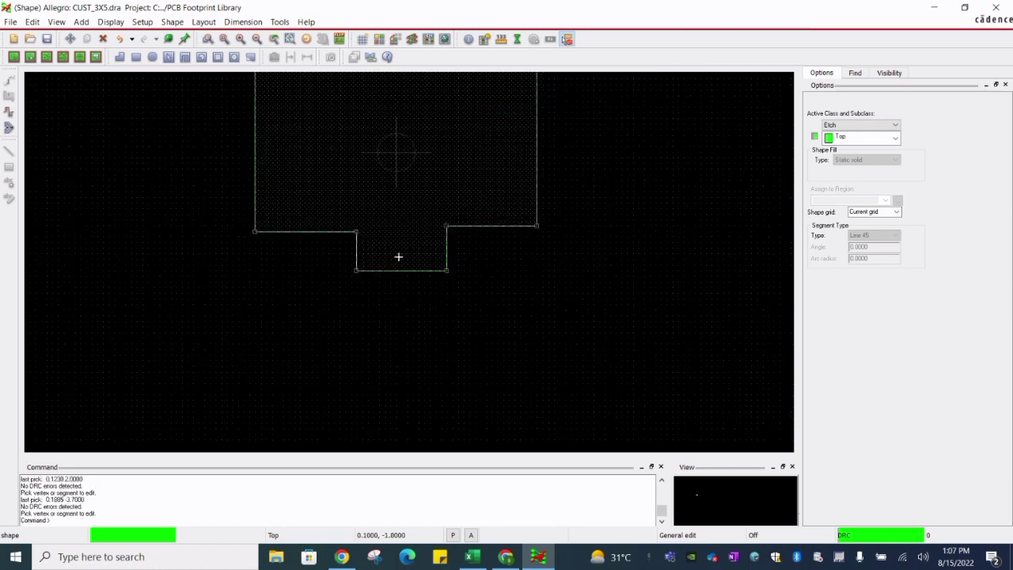
pyautogui.scroll(2, 399, 257)
pyautogui.click(402, 314)
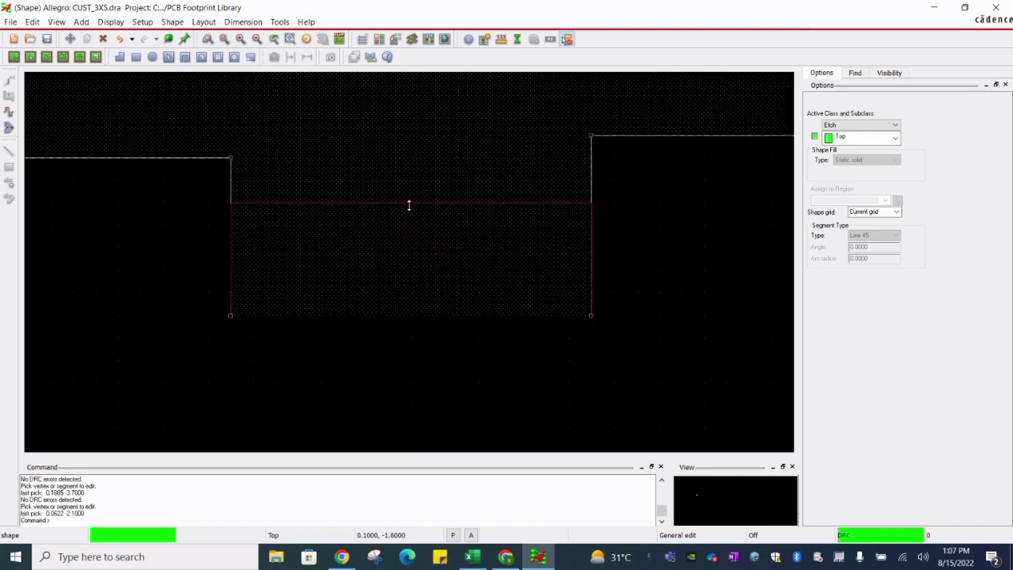
pyautogui.click(410, 188)
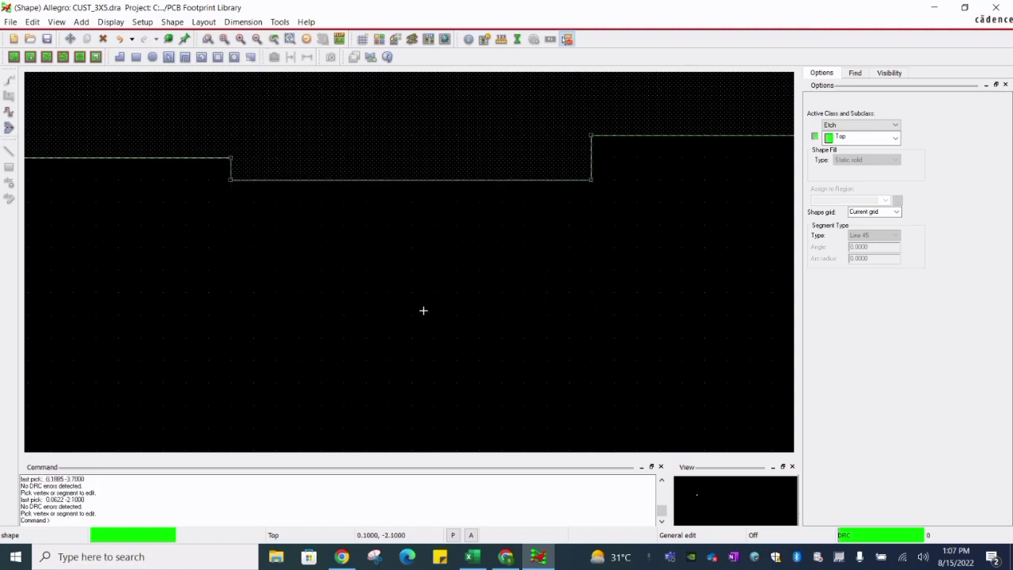
# Step: Raise the bar's left underside edge to Y = -1.2 and its right underside edge to Y = -1.0
pyautogui.scroll(-2, 421, 306)
pyautogui.scroll(4, 380, 262)
pyautogui.scroll(-1, 395, 295)
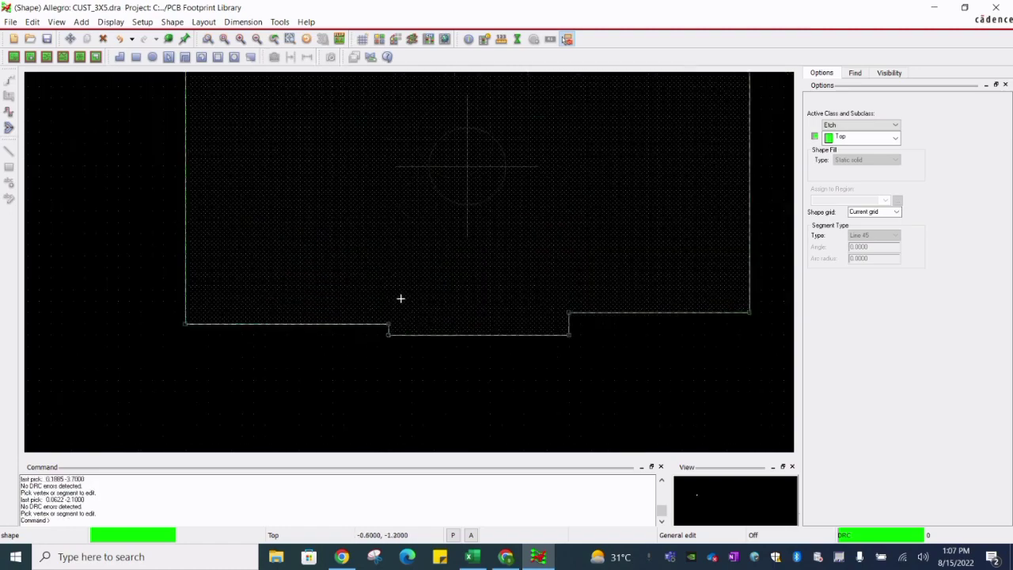
pyautogui.scroll(2, 377, 338)
pyautogui.click(382, 282)
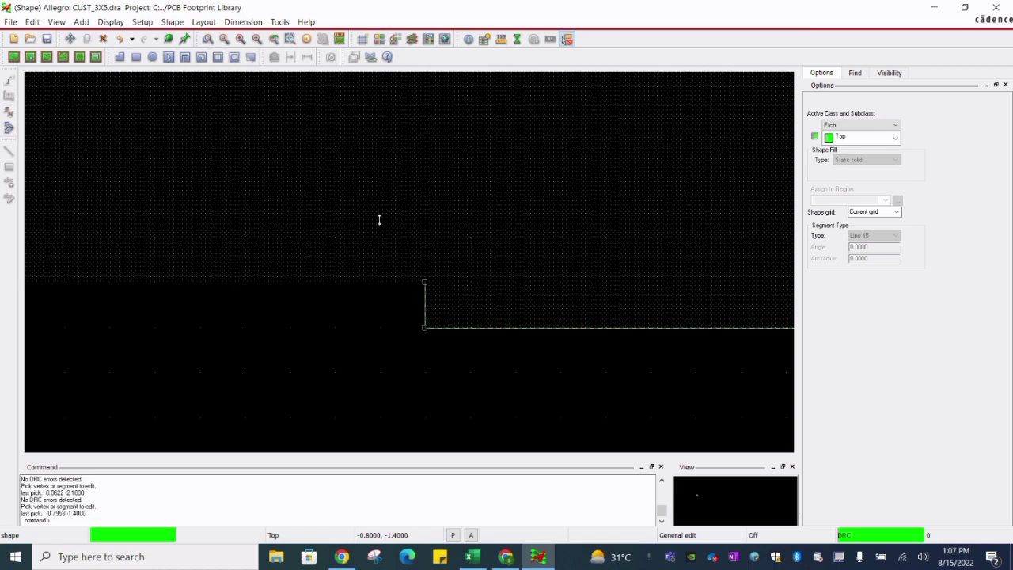
pyautogui.click(381, 194)
pyautogui.scroll(-1, 296, 299)
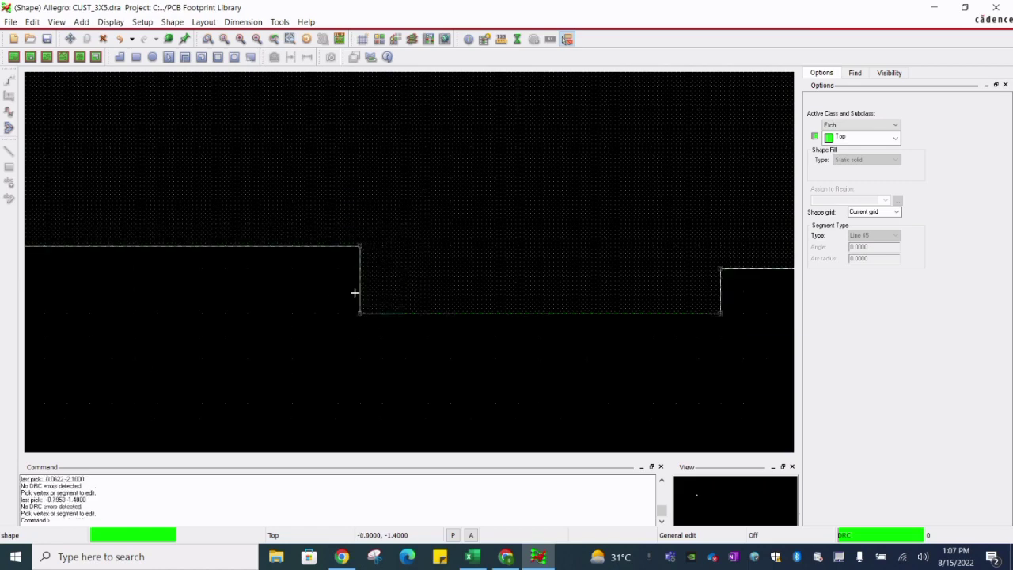
pyautogui.click(759, 269)
pyautogui.click(757, 201)
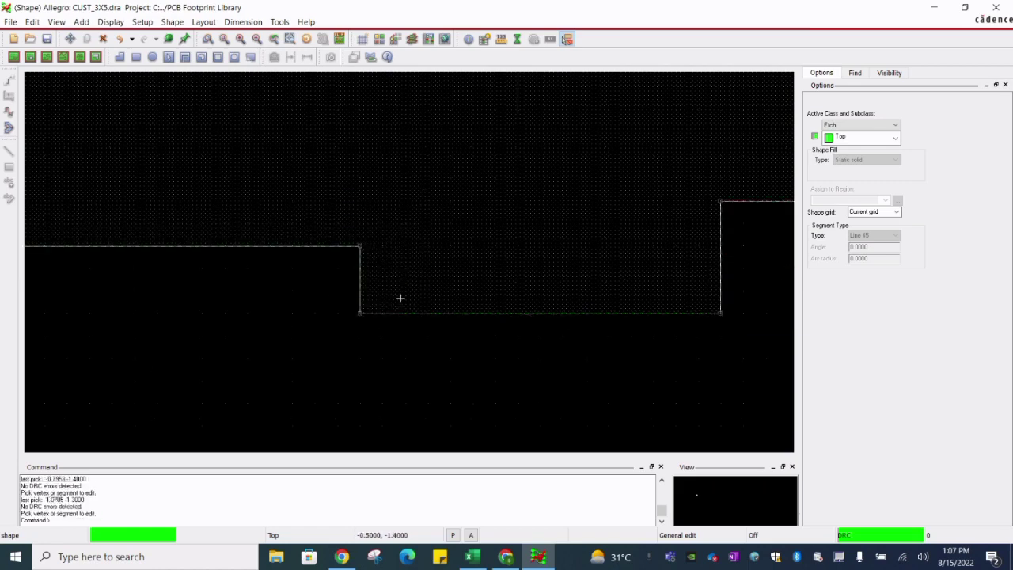
# Step: Narrow the stem by moving its left side to X = -0.5 and its right side to X = 0.5
pyautogui.click(362, 285)
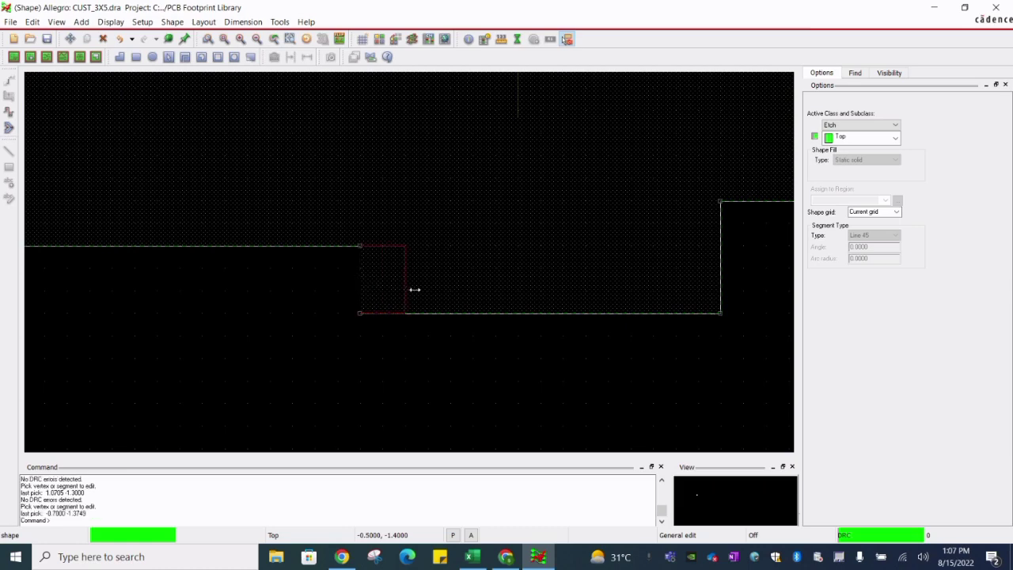
pyautogui.click(406, 291)
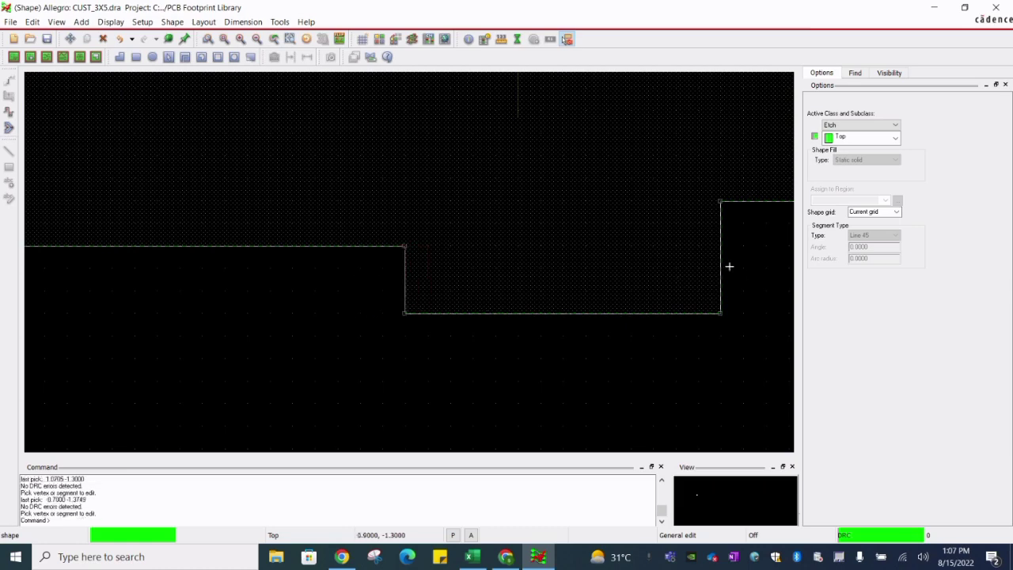
pyautogui.moveTo(718, 267); pyautogui.dragTo(633, 274)
pyautogui.press('F2')
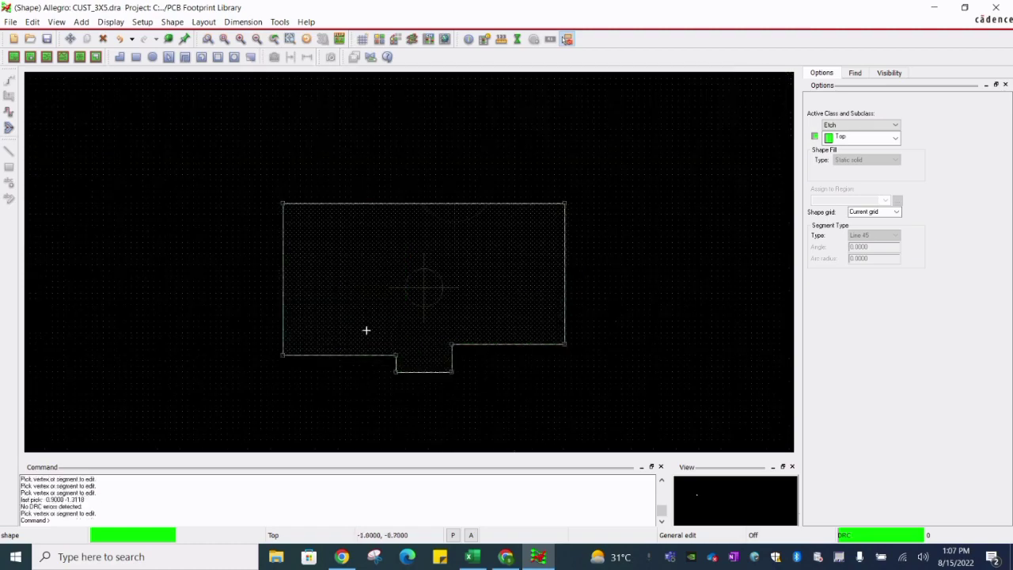
# Step: Compare with the reference picture in Chrome, then move the bar's left and right underside edges to Y = -0.5 in Allegro
pyautogui.scroll(2, 367, 330)
pyautogui.click(506, 556)
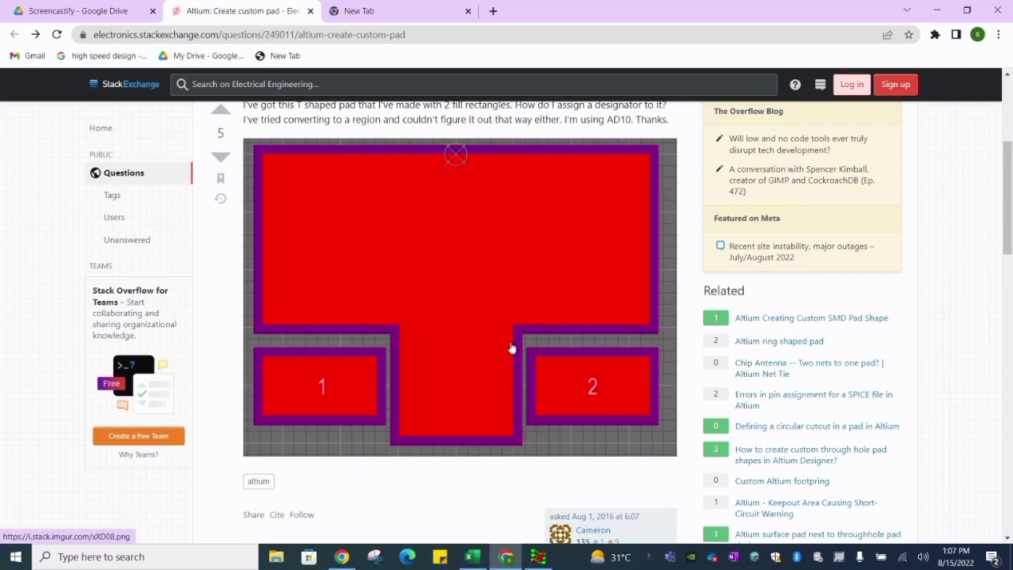
pyautogui.click(538, 556)
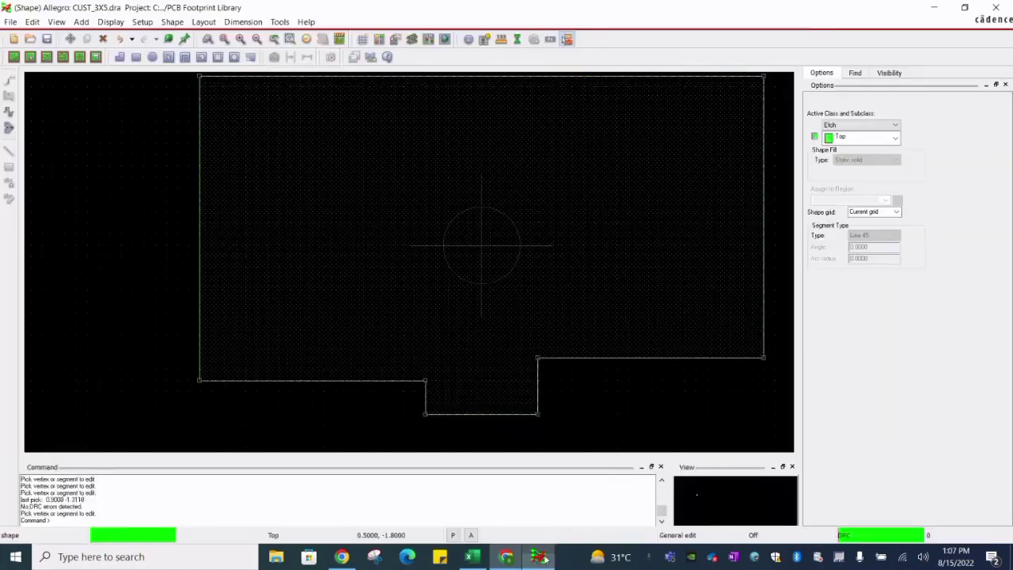
pyautogui.click(393, 380)
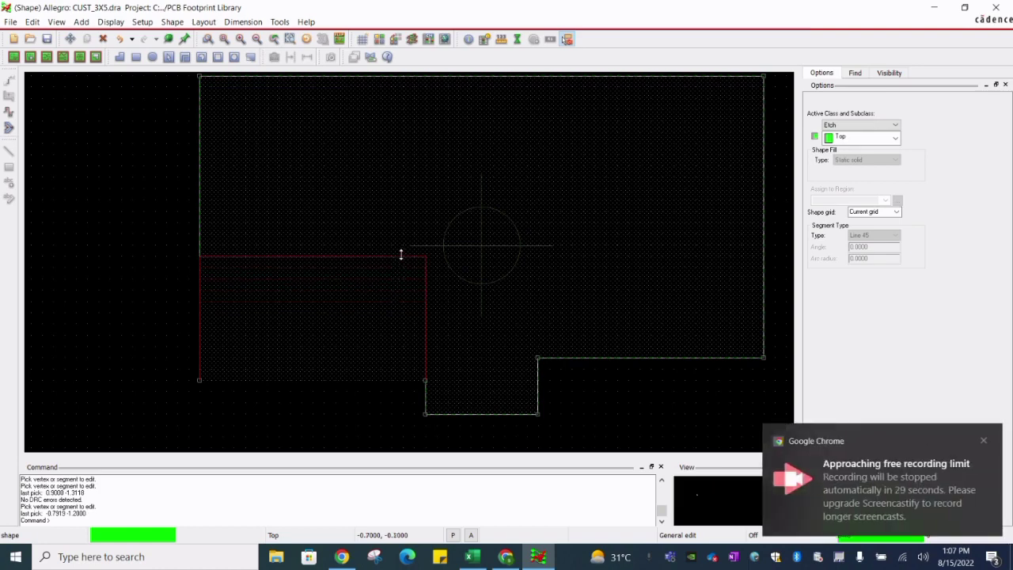
pyautogui.click(402, 252)
pyautogui.click(981, 443)
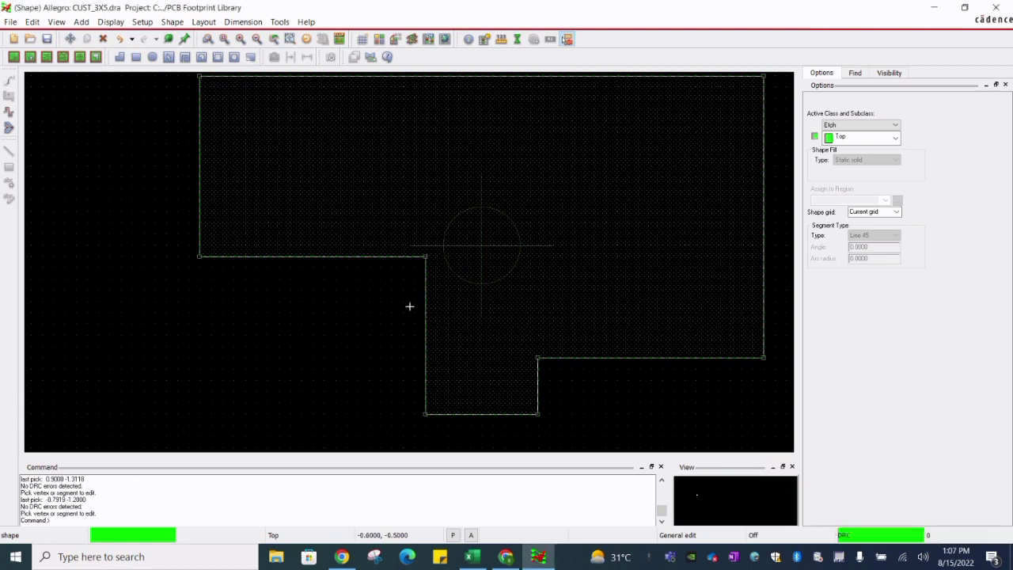
pyautogui.click(385, 254)
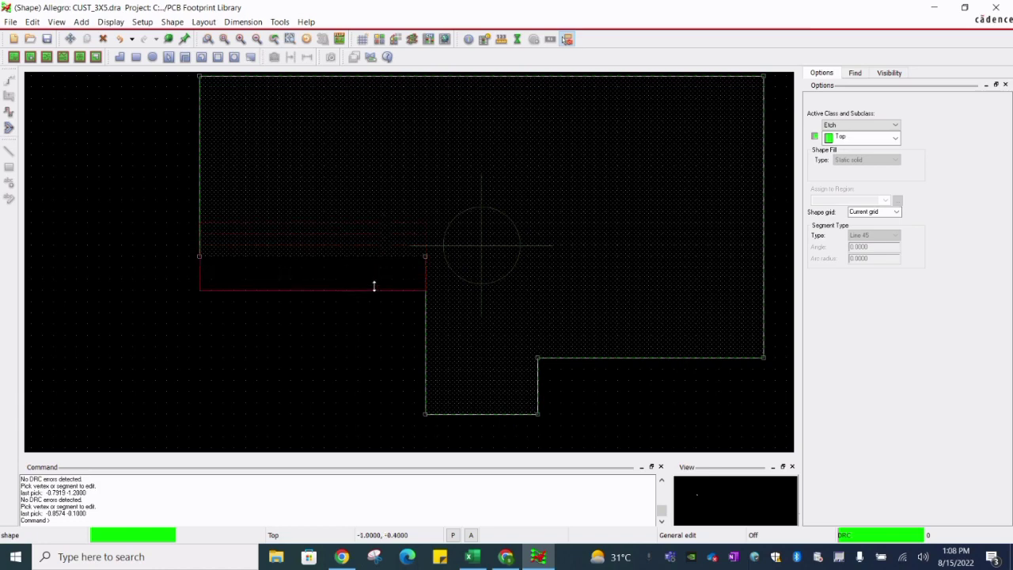
pyautogui.click(372, 299)
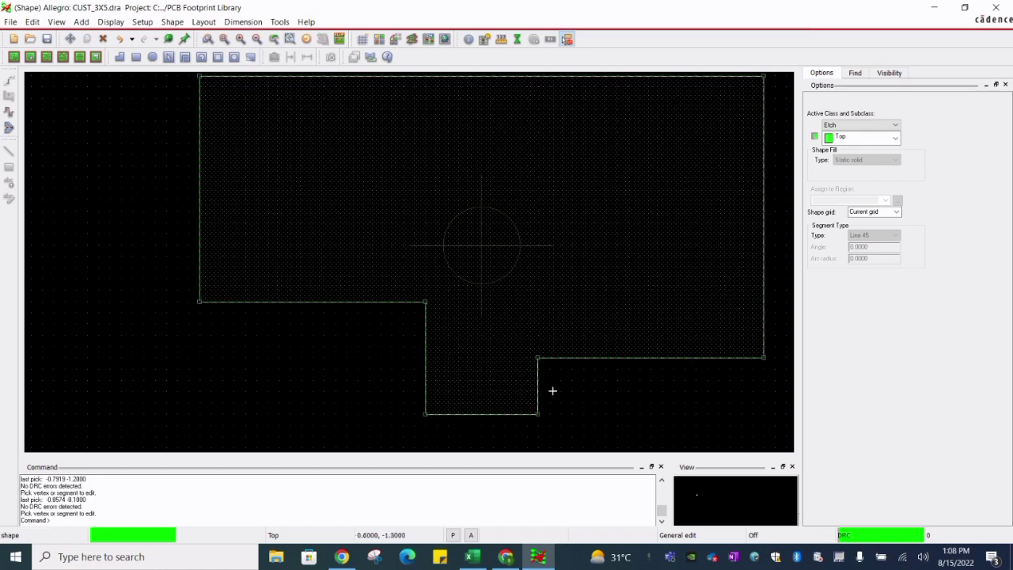
pyautogui.click(566, 358)
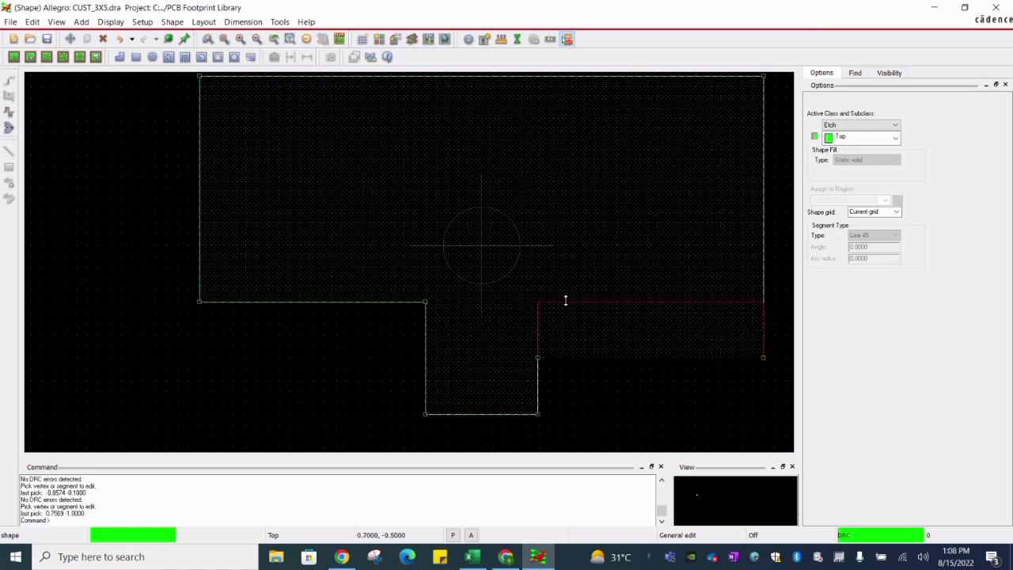
pyautogui.click(565, 301)
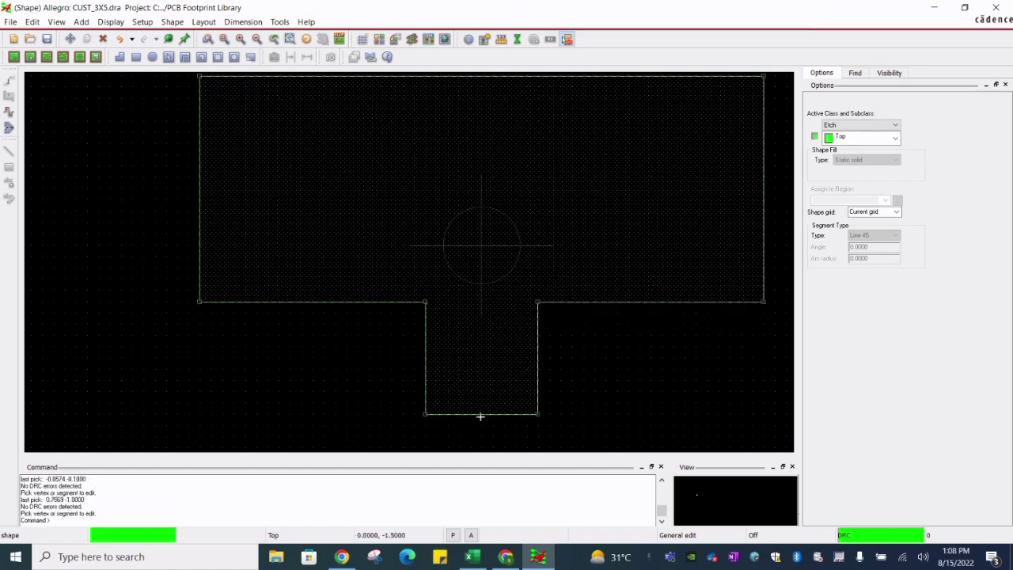
# Step: Finish editing the T shape's boundary and save the shape symbol drawing
pyautogui.scroll(-1, 486, 315)
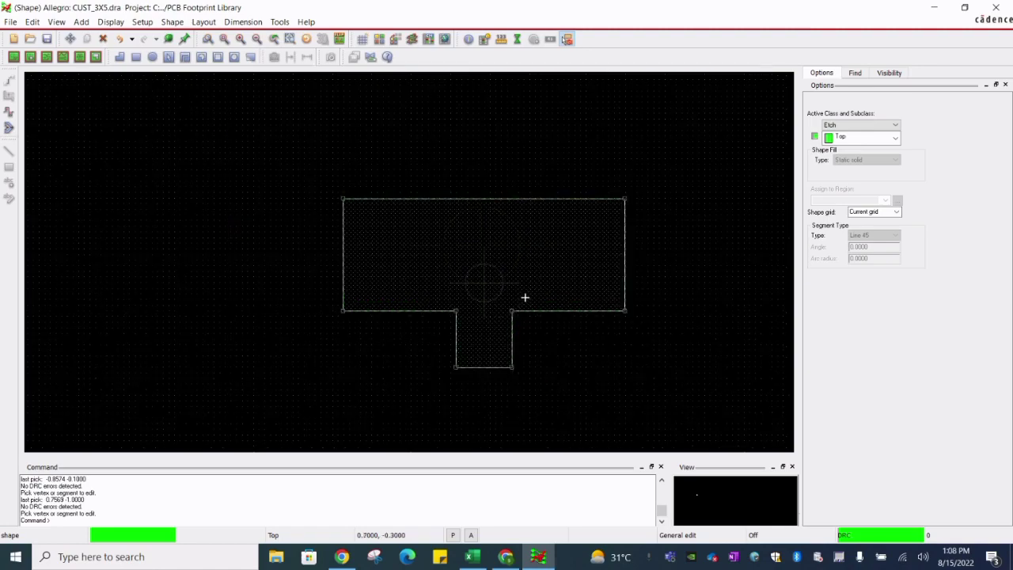
pyautogui.scroll(1, 503, 322)
pyautogui.rightClick(521, 212)
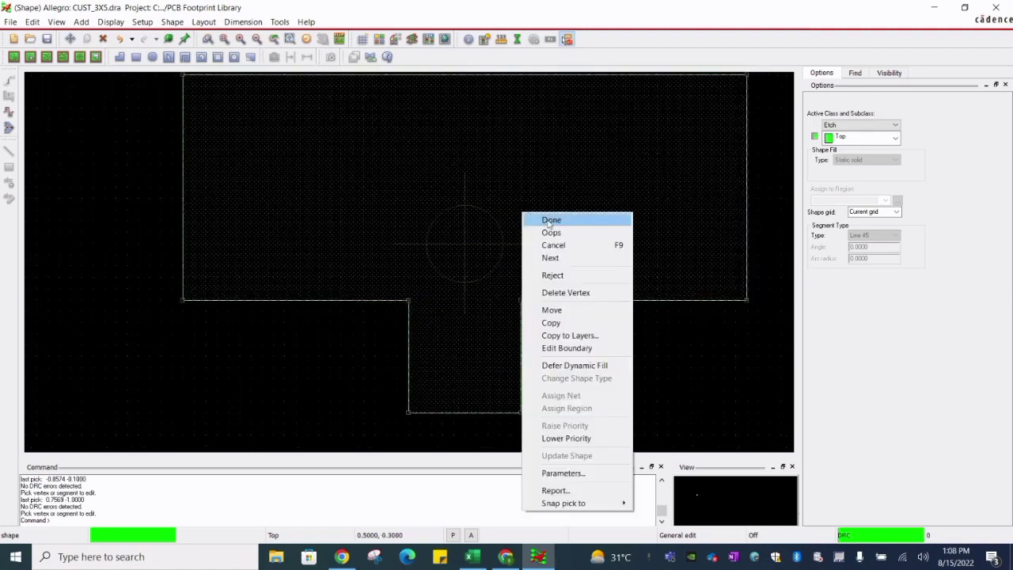
pyautogui.click(548, 221)
pyautogui.scroll(-1, 489, 270)
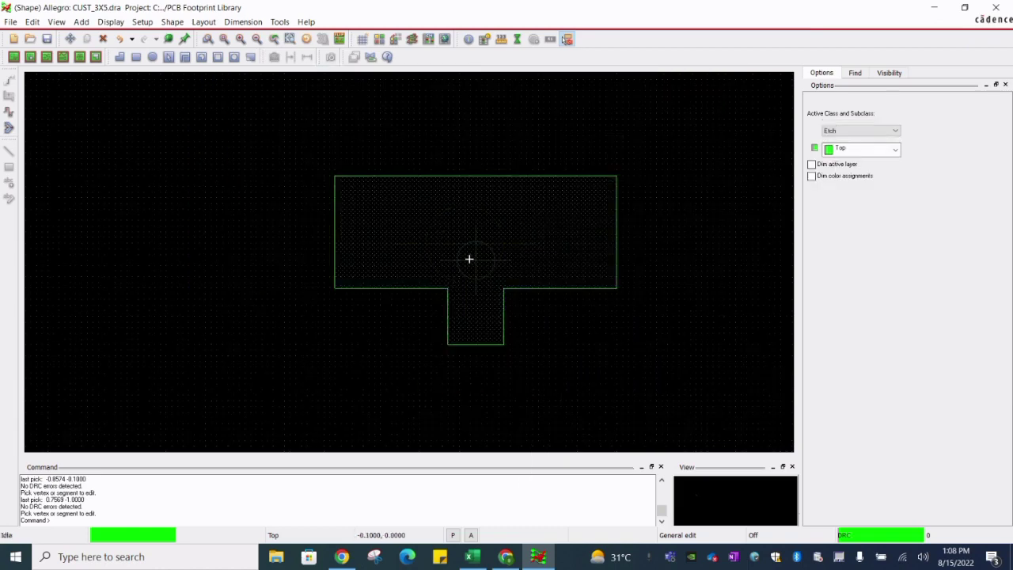
pyautogui.click(10, 21)
pyautogui.click(35, 84)
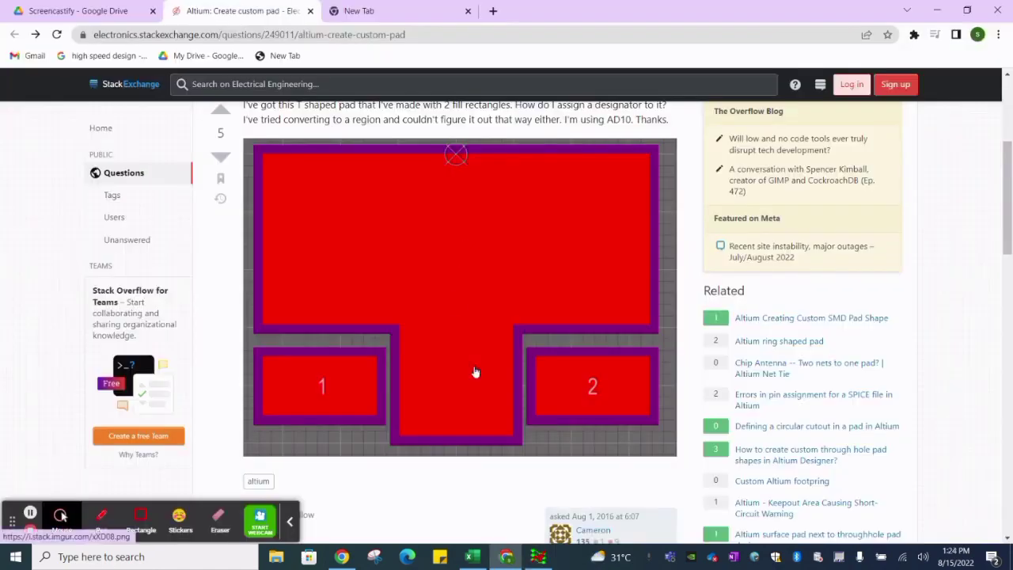
# Step: Review the finished T shape in Allegro, minimise the Allegro and Chrome windows, and open Pad Editor
pyautogui.click(539, 558)
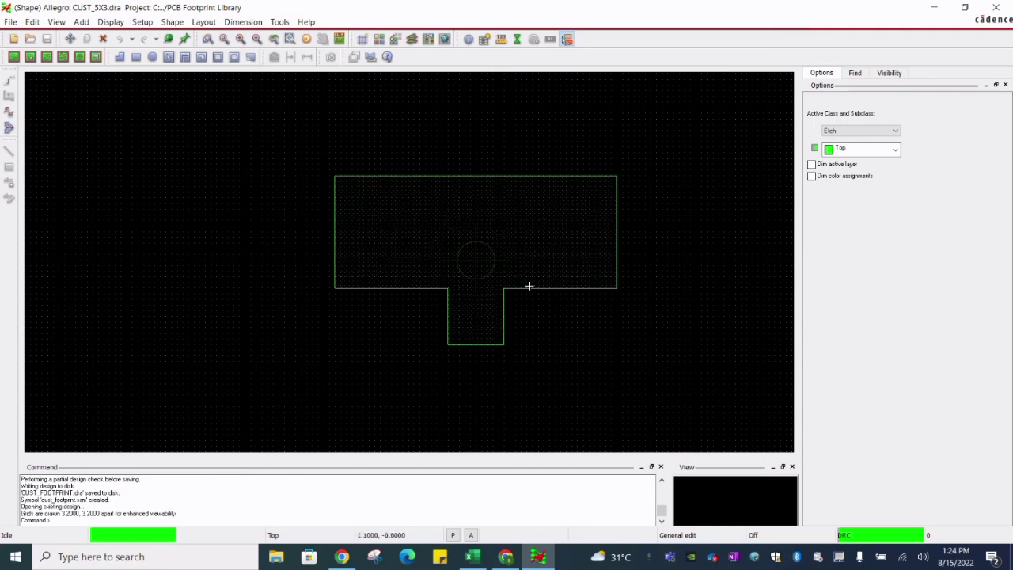
pyautogui.click(934, 7)
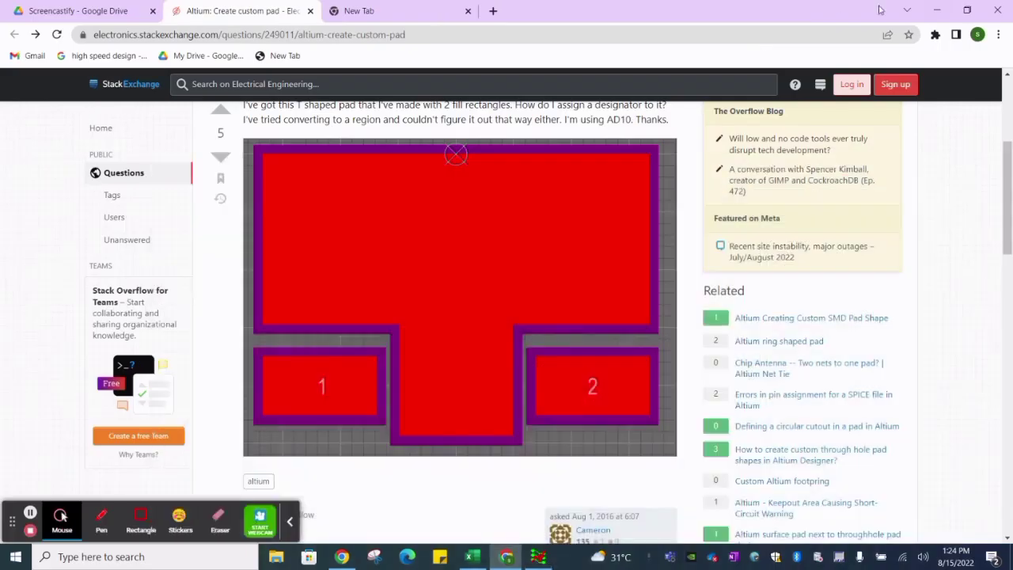
pyautogui.click(938, 10)
pyautogui.doubleClick(126, 31)
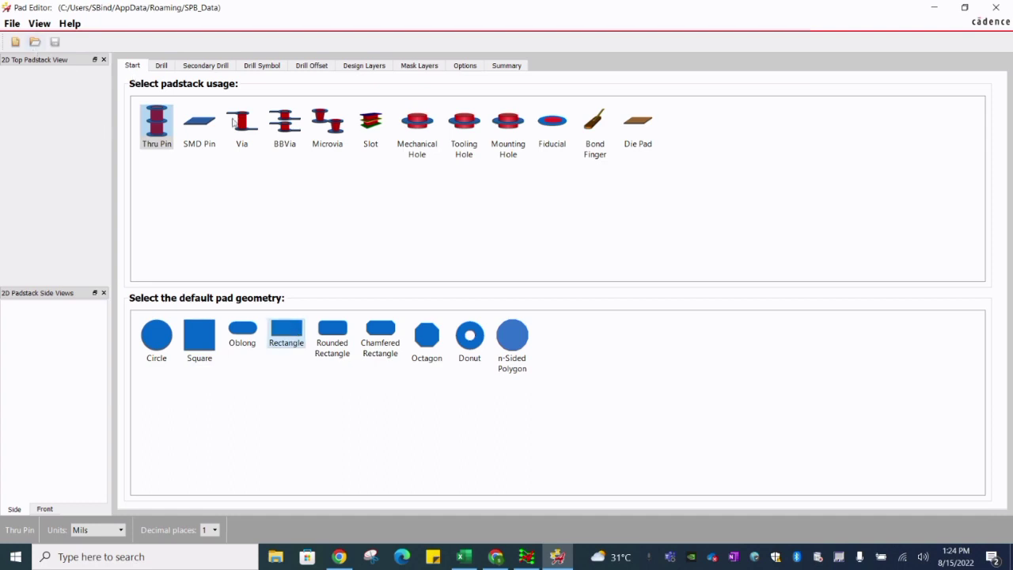
pyautogui.click(14, 26)
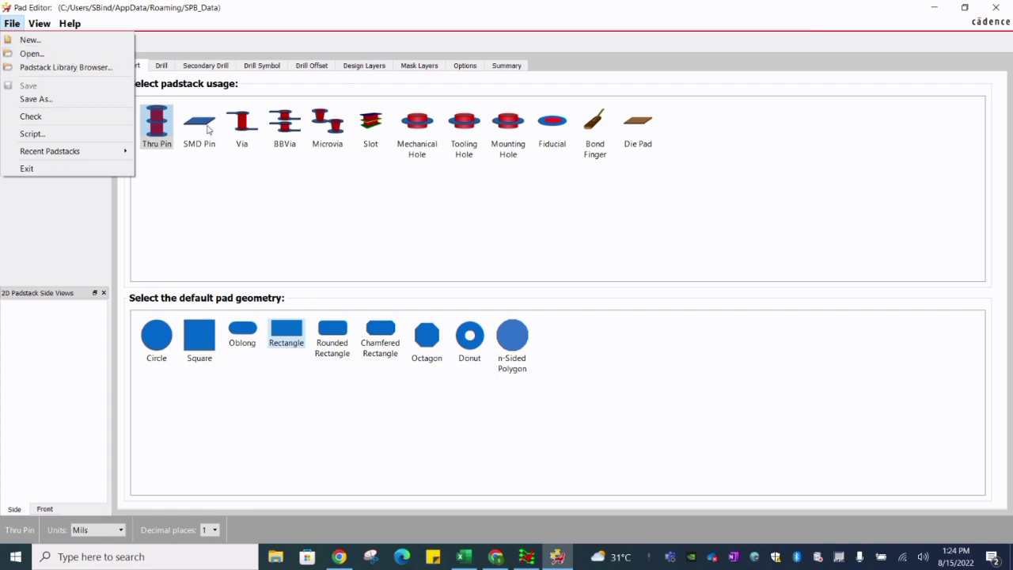
pyautogui.click(272, 235)
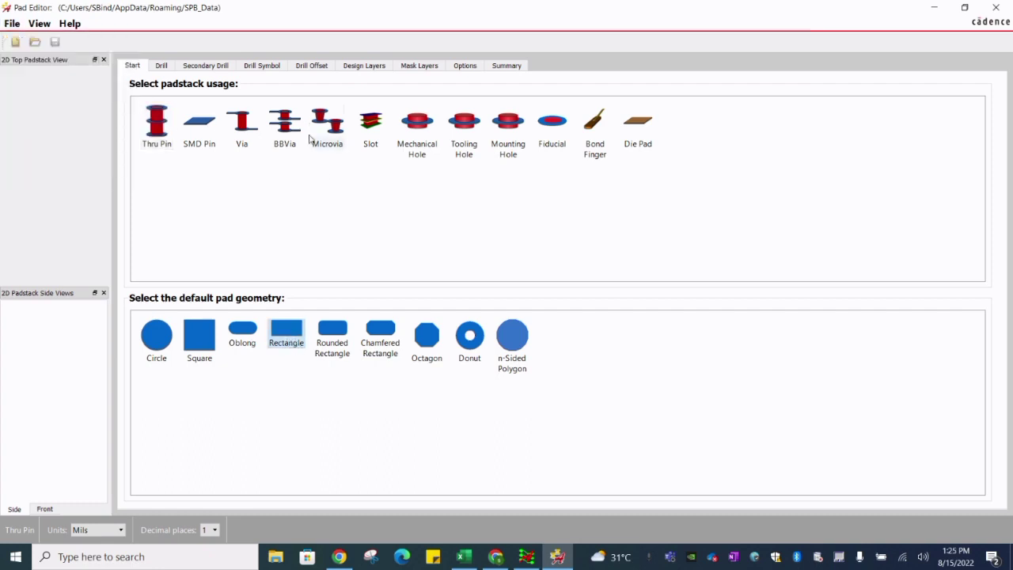
# Step: Set the padstack's units to Millimeter and accept the possible loss of accuracy
pyautogui.click(359, 67)
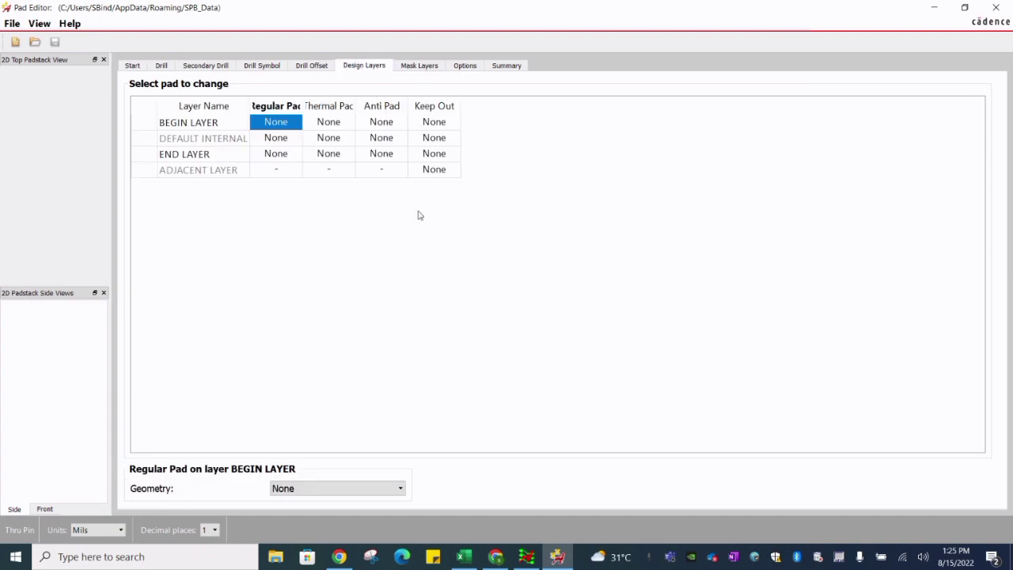
pyautogui.click(93, 529)
pyautogui.click(90, 495)
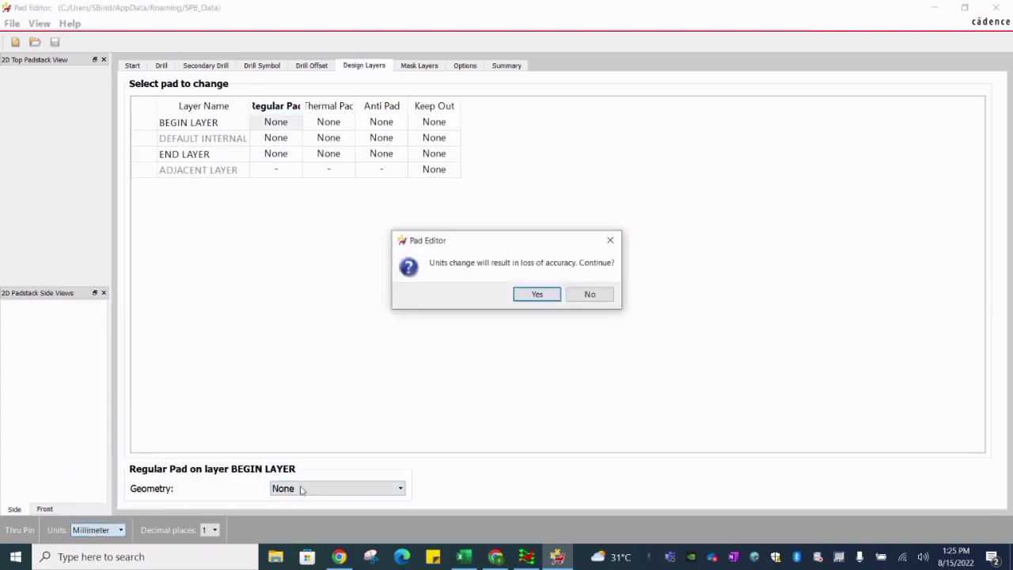
pyautogui.click(537, 294)
# Step: Define the regular pad on BEGIN LAYER with the library shape symbol cust_5x3
pyautogui.click(350, 488)
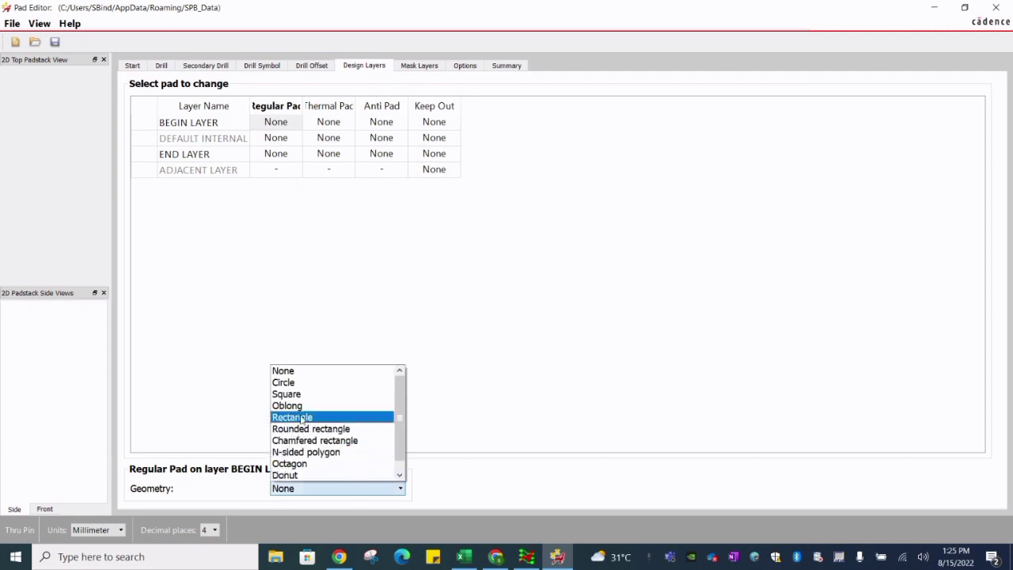
pyautogui.click(301, 417)
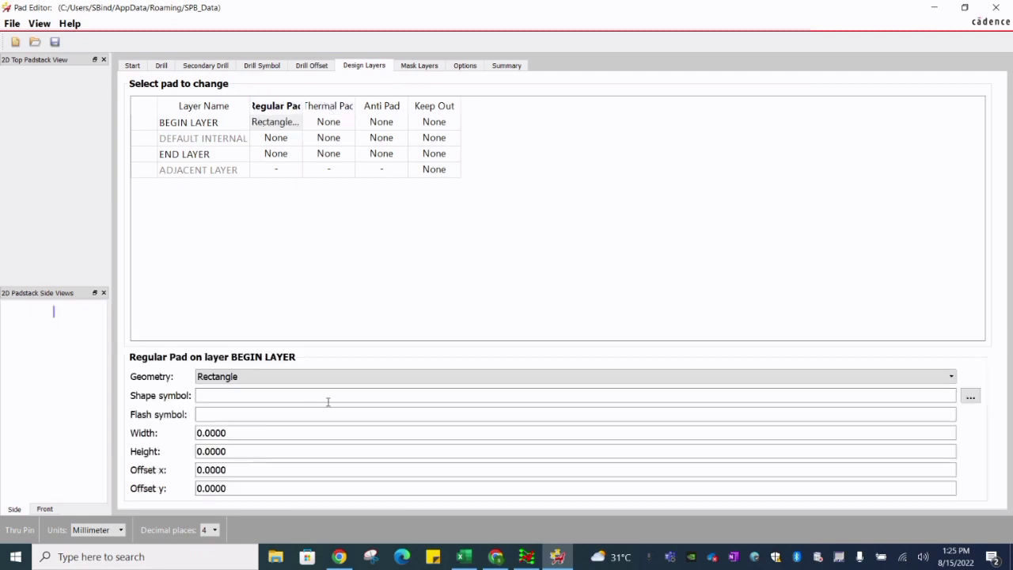
pyautogui.click(972, 396)
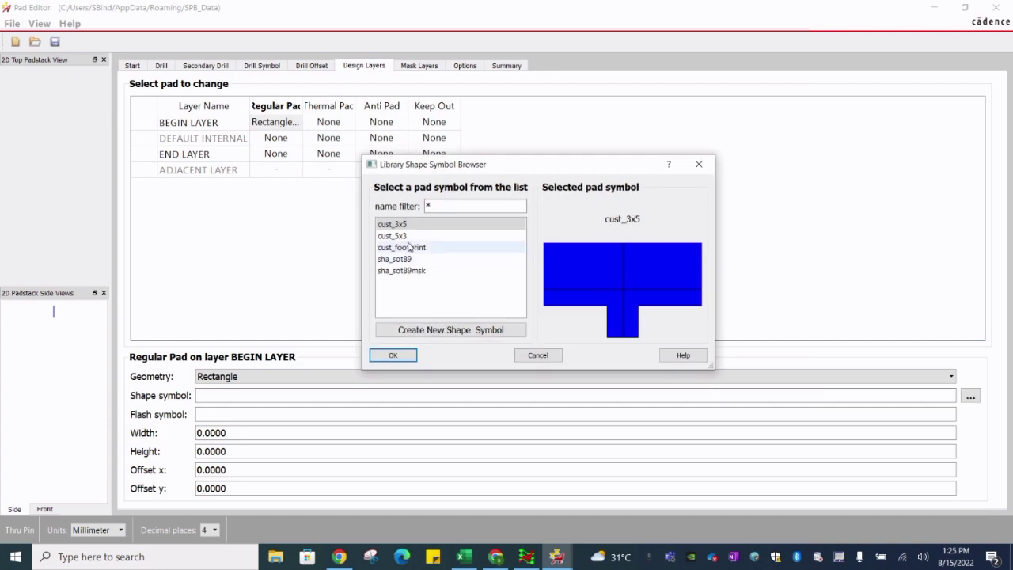
pyautogui.click(444, 236)
pyautogui.click(393, 355)
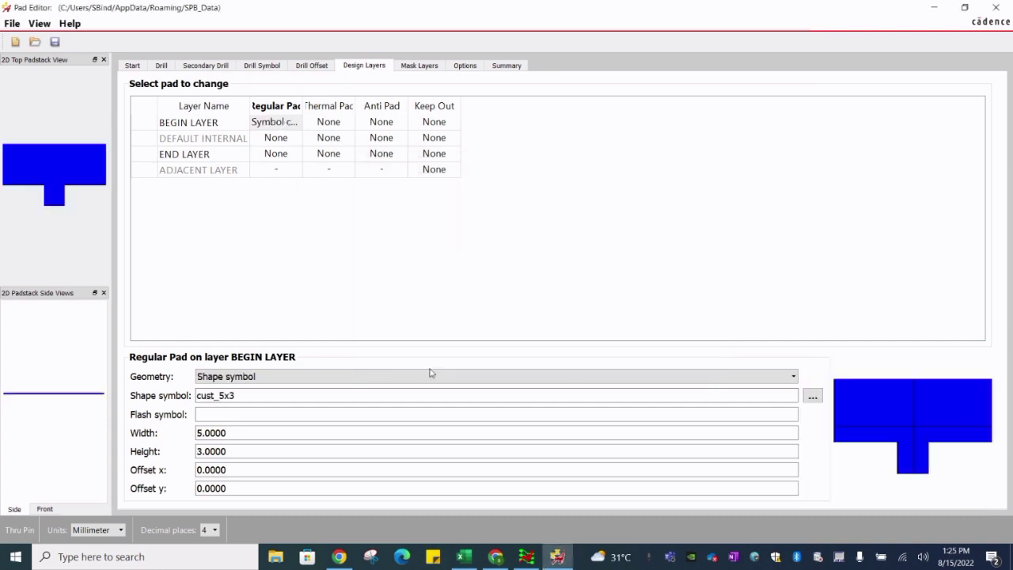
# Step: Define the SOLDERMASK_TOP pad with the library shape symbol cust_5x3
pyautogui.click(416, 66)
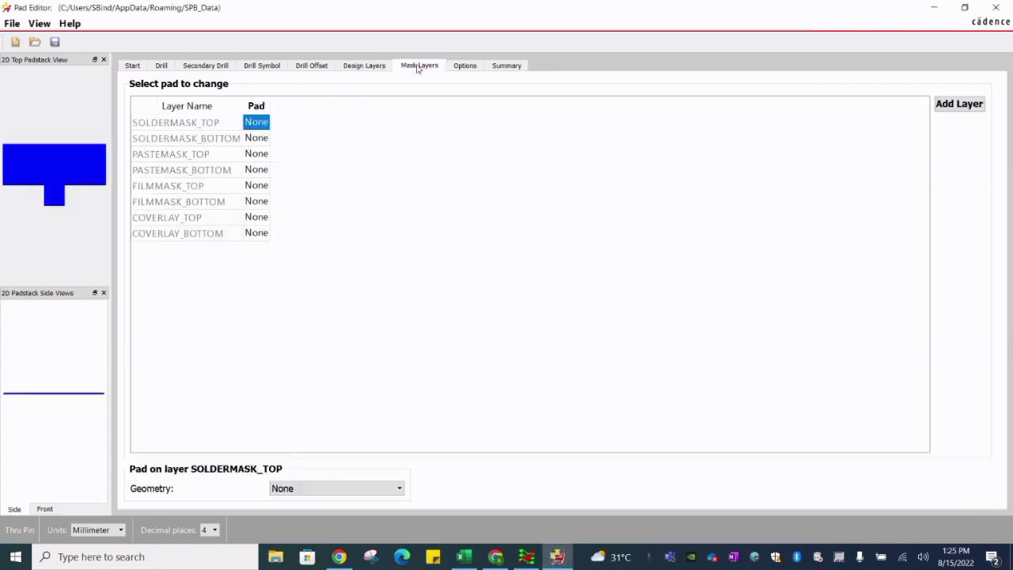
pyautogui.click(312, 494)
pyautogui.click(309, 416)
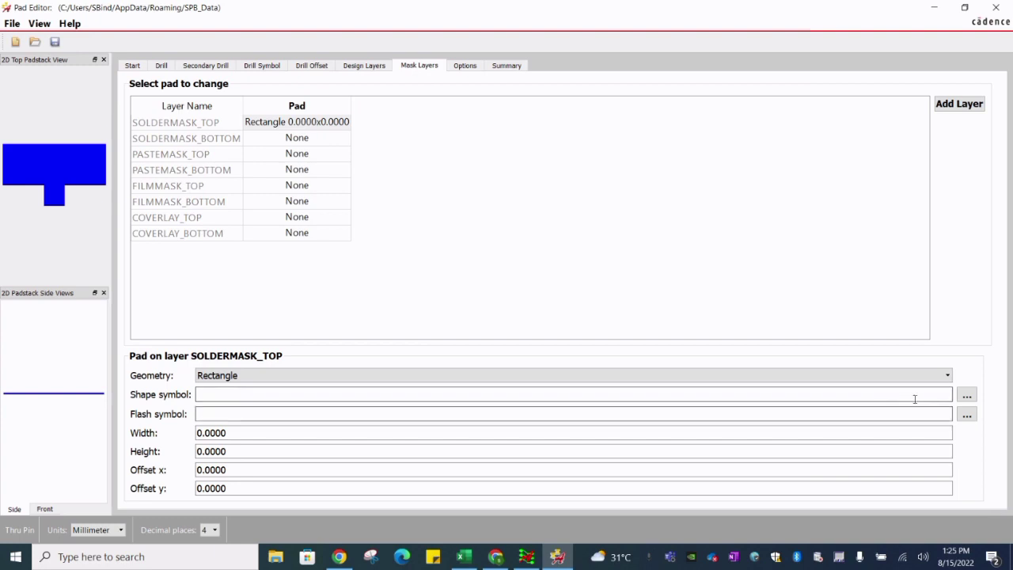
pyautogui.click(967, 396)
pyautogui.click(396, 236)
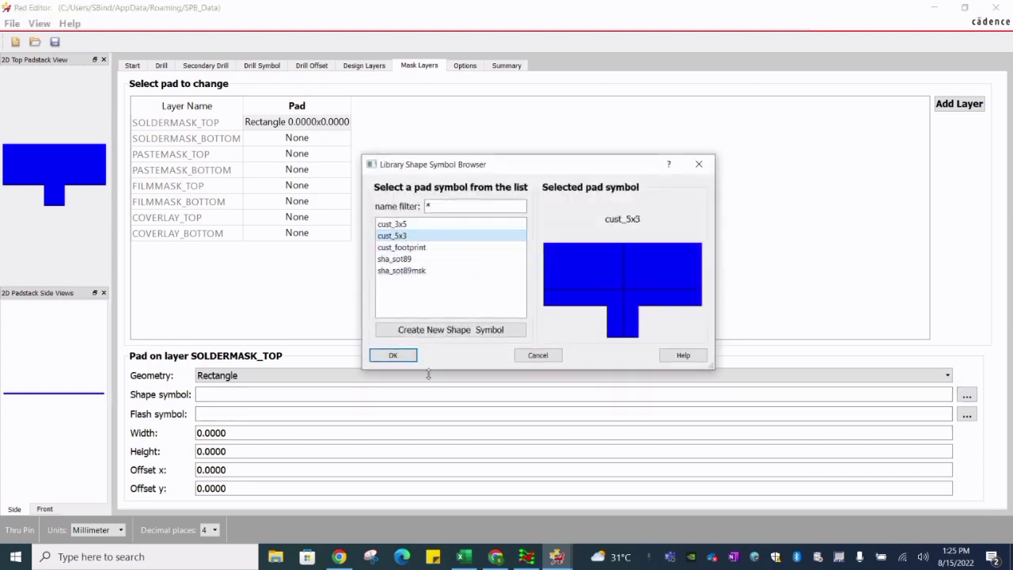
pyautogui.click(391, 357)
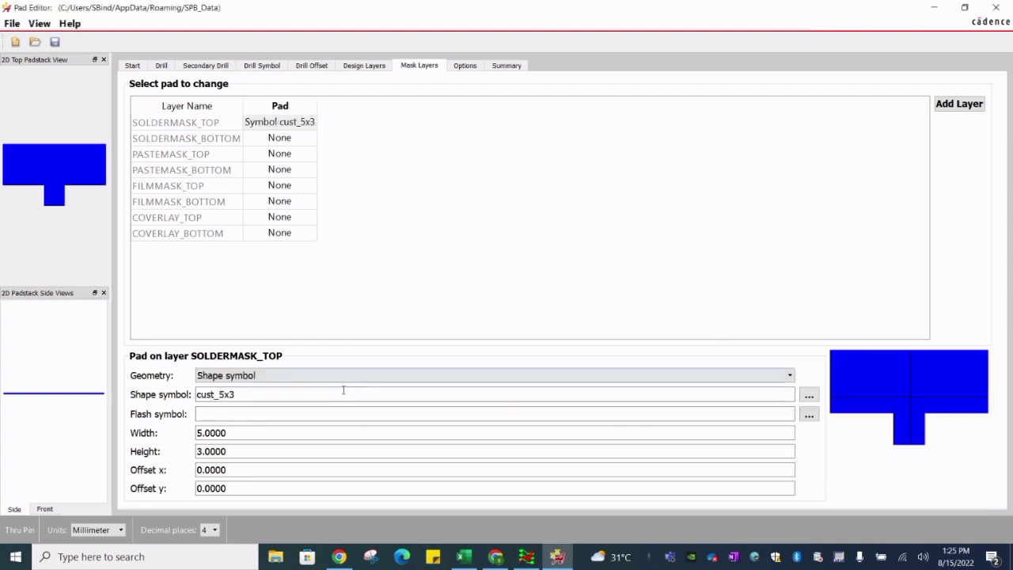
# Step: Define the PASTEMASK_TOP pad with the library shape symbol cust_5x3
pyautogui.click(270, 155)
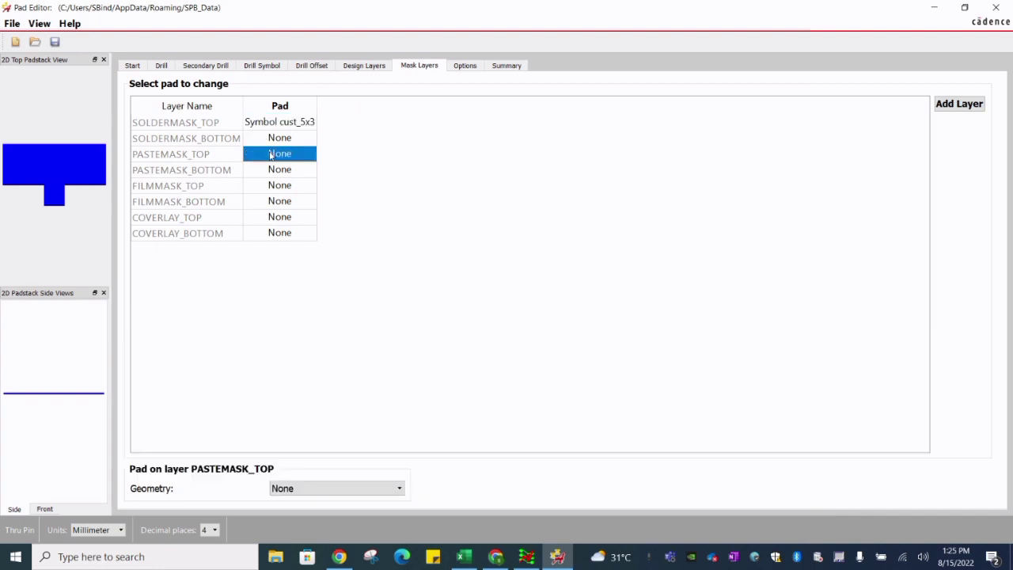
pyautogui.click(310, 483)
pyautogui.click(292, 416)
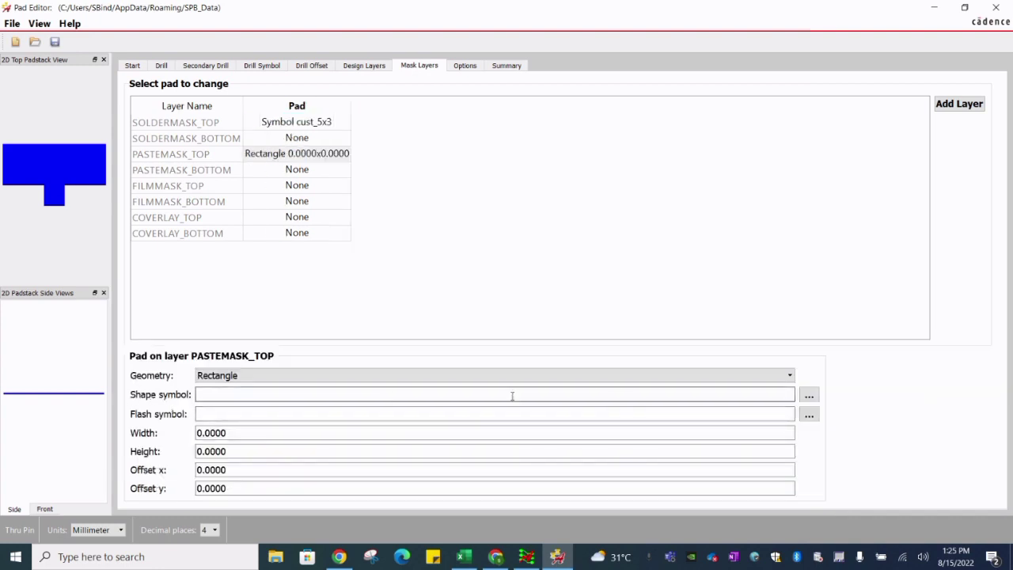
pyautogui.click(809, 394)
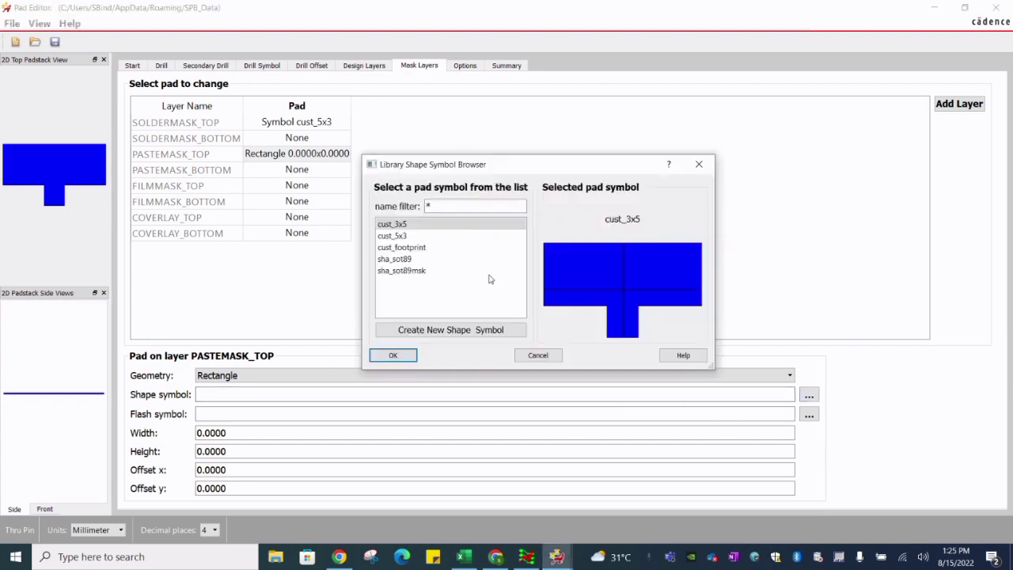
pyautogui.click(393, 236)
pyautogui.click(393, 355)
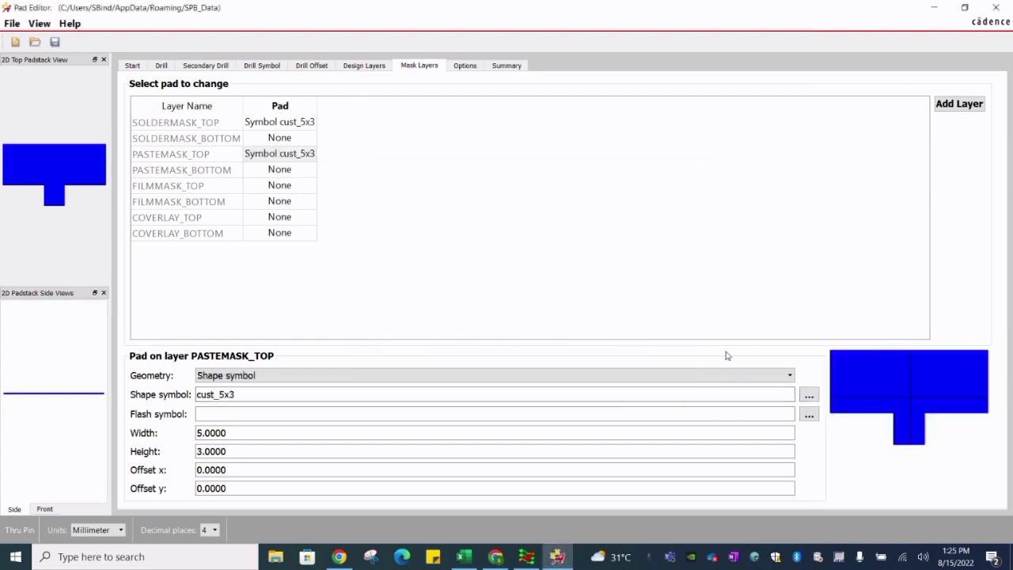
# Step: Save the padstack with warnings over the existing cust_5x3.pad in the PCB Footprint Library folder, then close Pad Editor
pyautogui.click(11, 23)
pyautogui.click(32, 114)
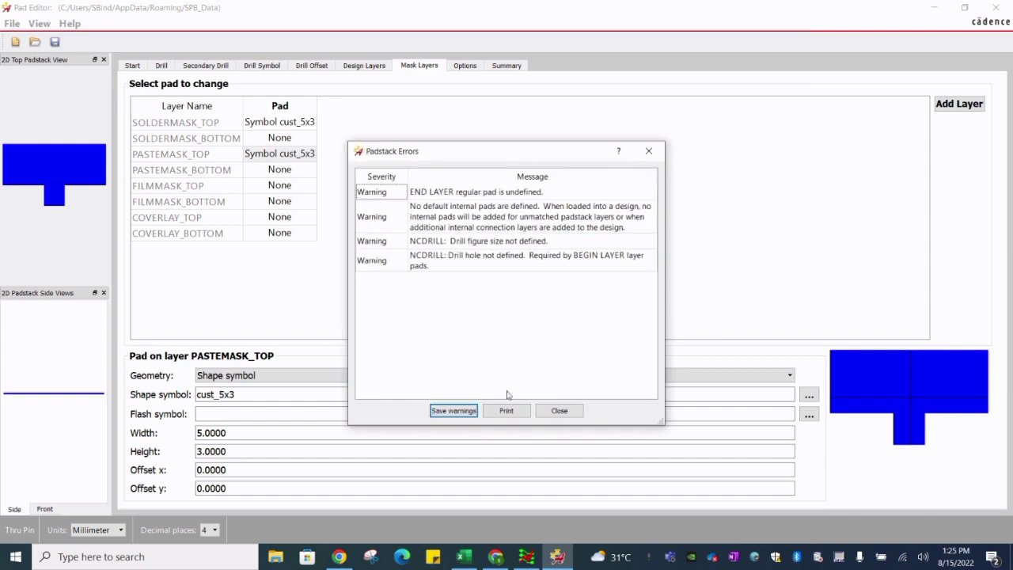
pyautogui.click(560, 411)
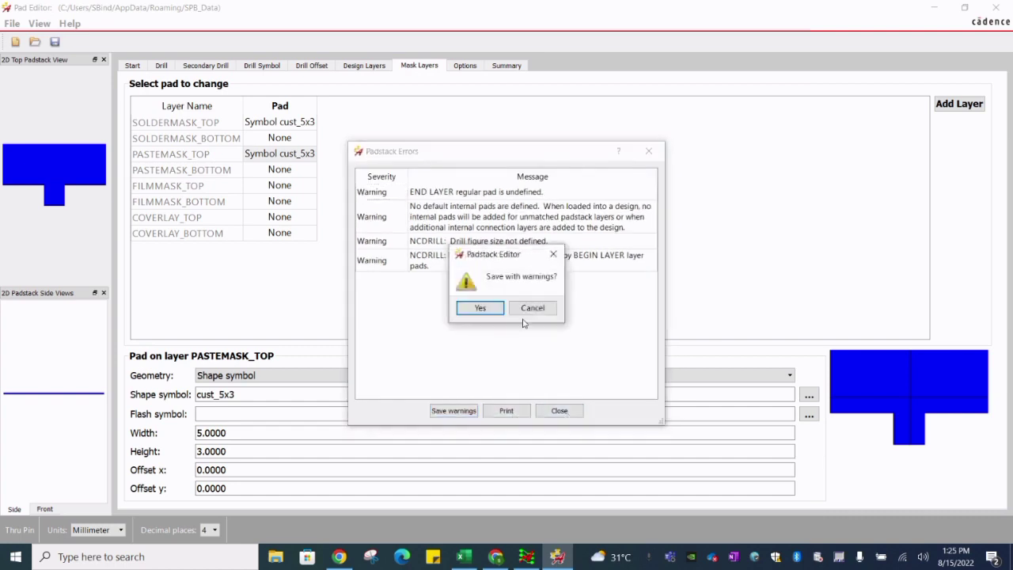
pyautogui.click(481, 308)
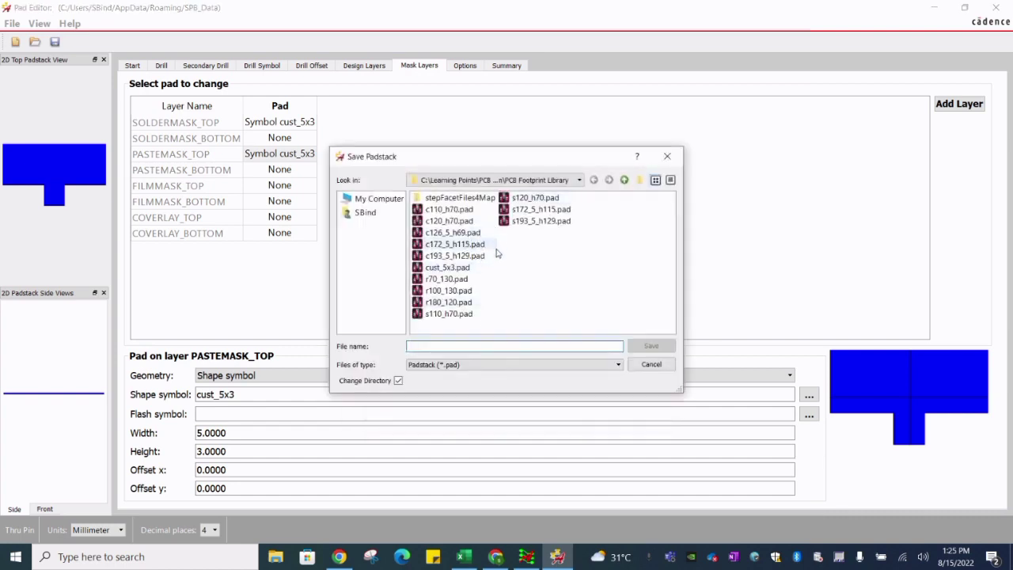
pyautogui.click(448, 267)
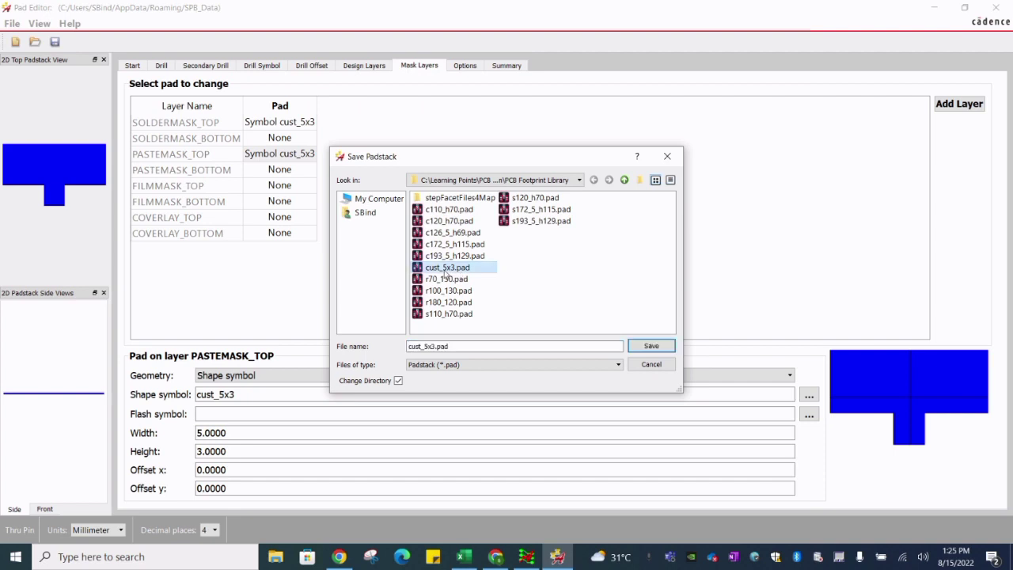
pyautogui.click(651, 346)
pyautogui.click(552, 296)
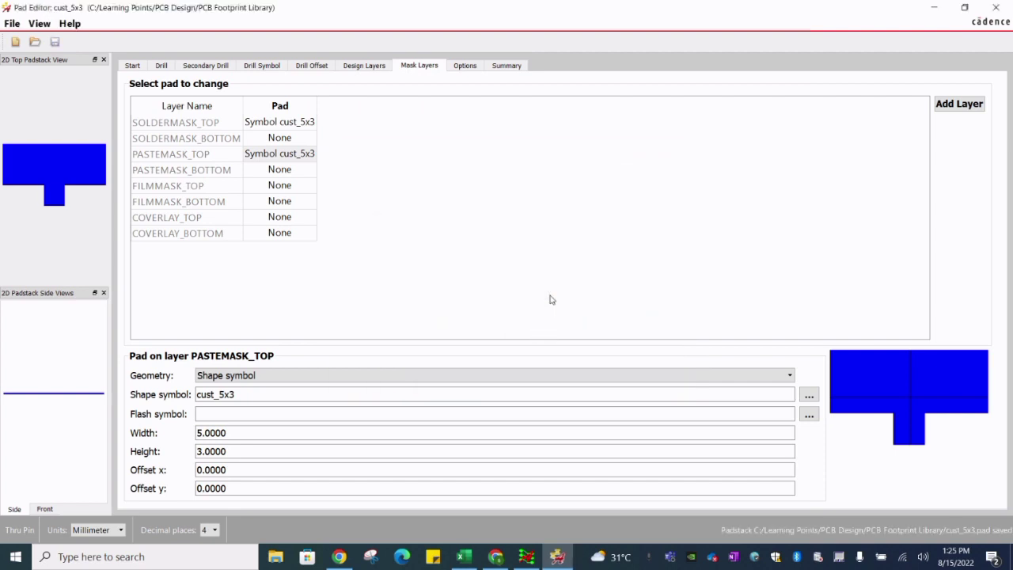
pyautogui.click(995, 7)
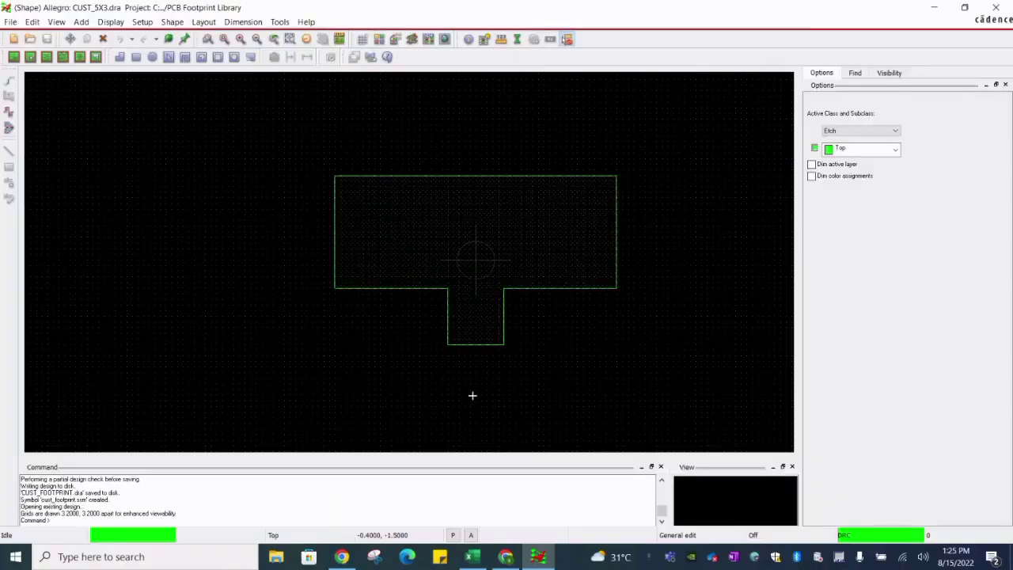
# Step: Check the reference picture in Chrome, then create a package symbol drawing in Allegro named CUST_FOOTPRINT.dra, overwriting the existing file
pyautogui.click(506, 558)
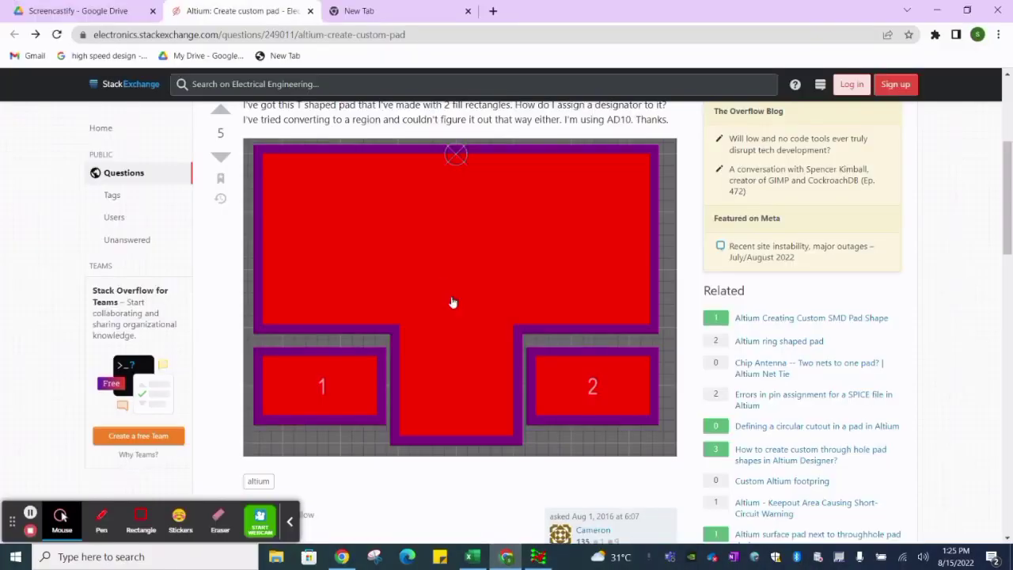
pyautogui.click(540, 557)
pyautogui.click(12, 23)
pyautogui.click(25, 36)
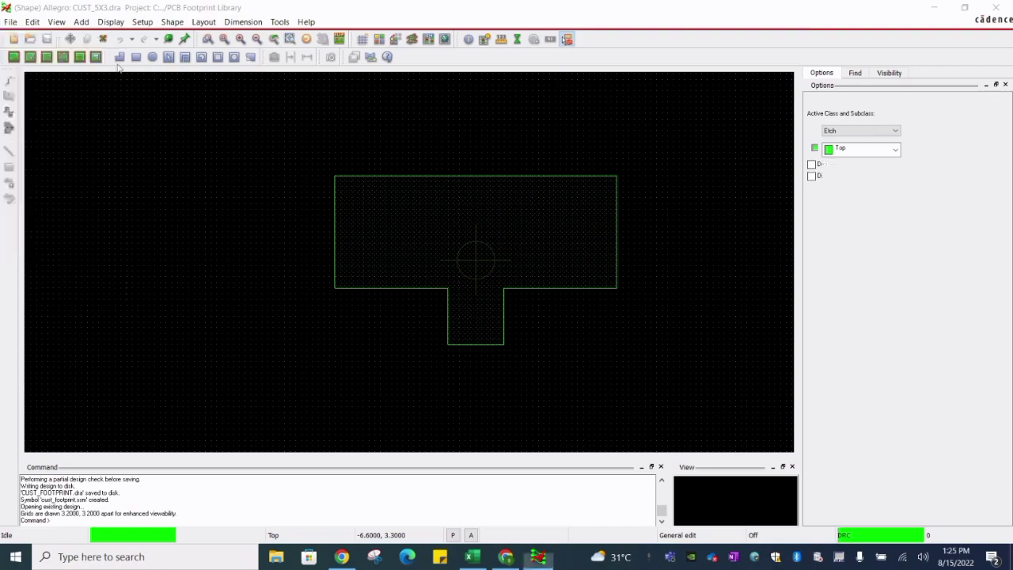
pyautogui.scroll(2, 459, 307)
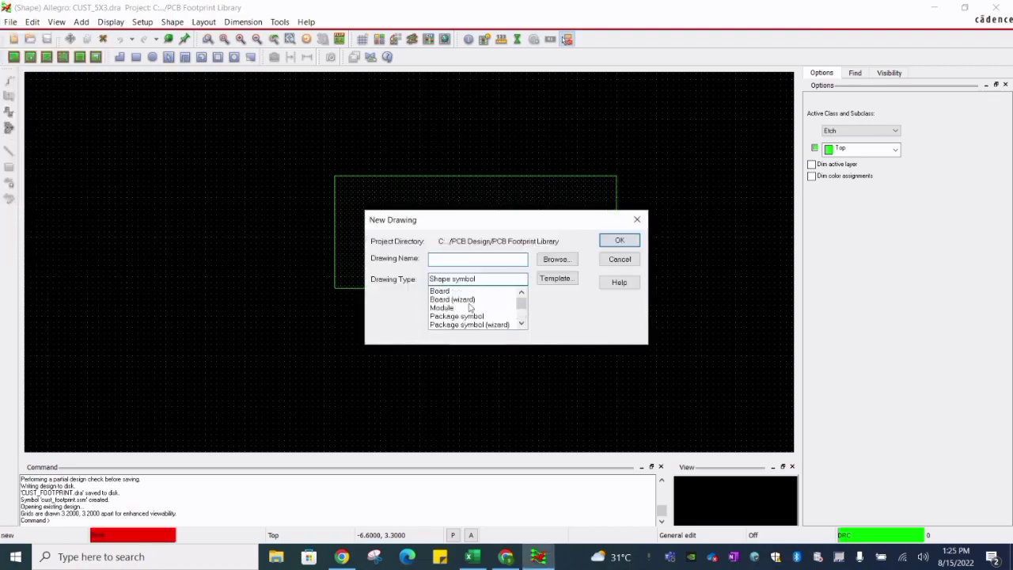
pyautogui.click(459, 316)
pyautogui.click(556, 259)
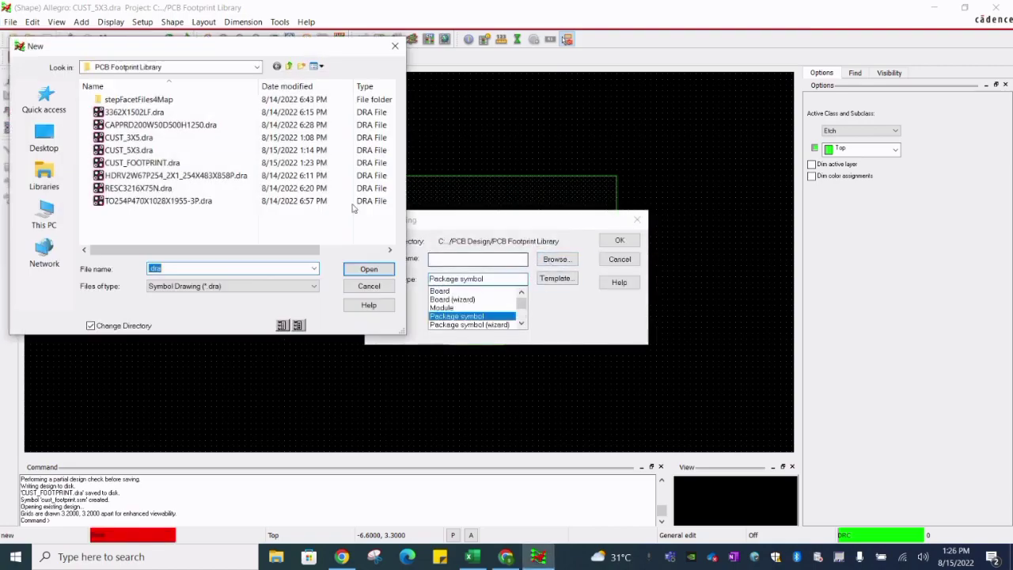
pyautogui.click(146, 163)
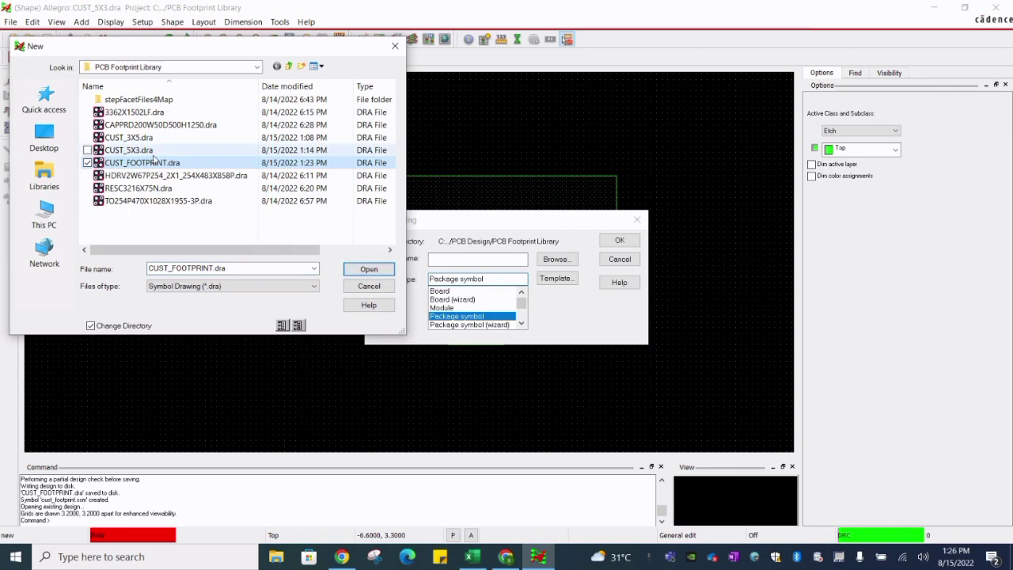
pyautogui.click(365, 270)
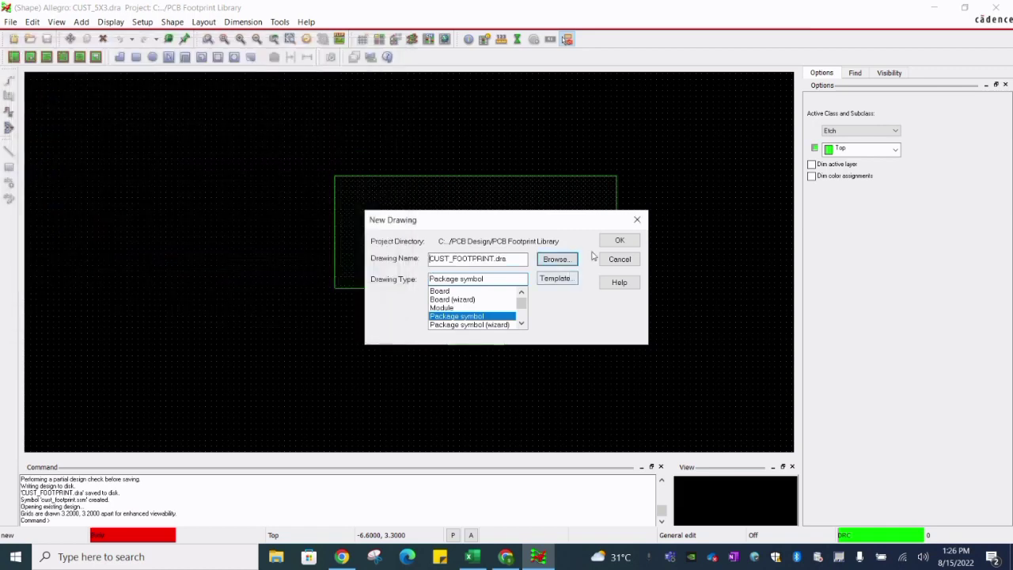
pyautogui.click(616, 242)
pyautogui.click(561, 294)
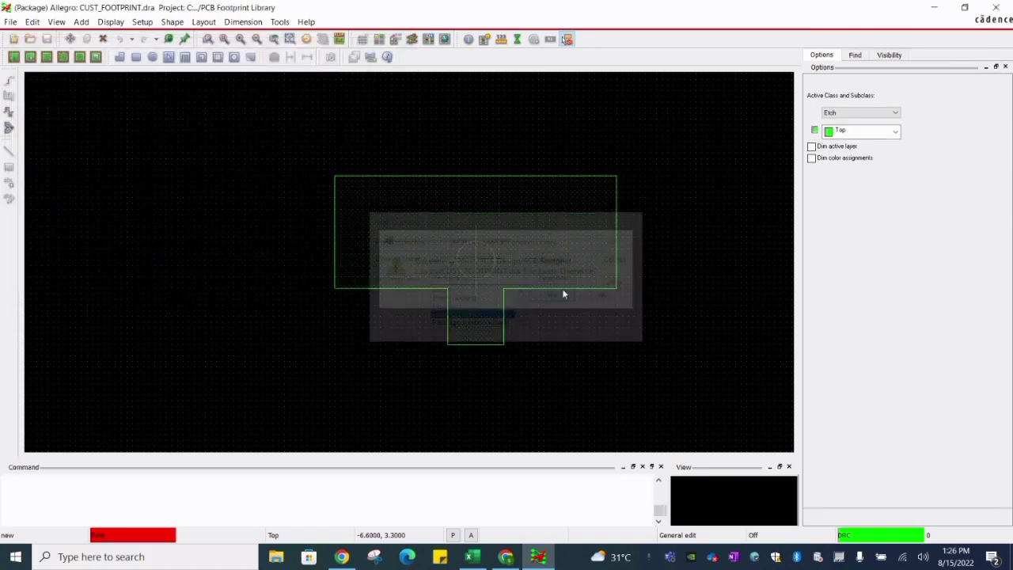
# Step: Turn on the grid display, then check the drawing's design parameters and accept them with Millimeter user units
pyautogui.click(364, 39)
pyautogui.click(143, 21)
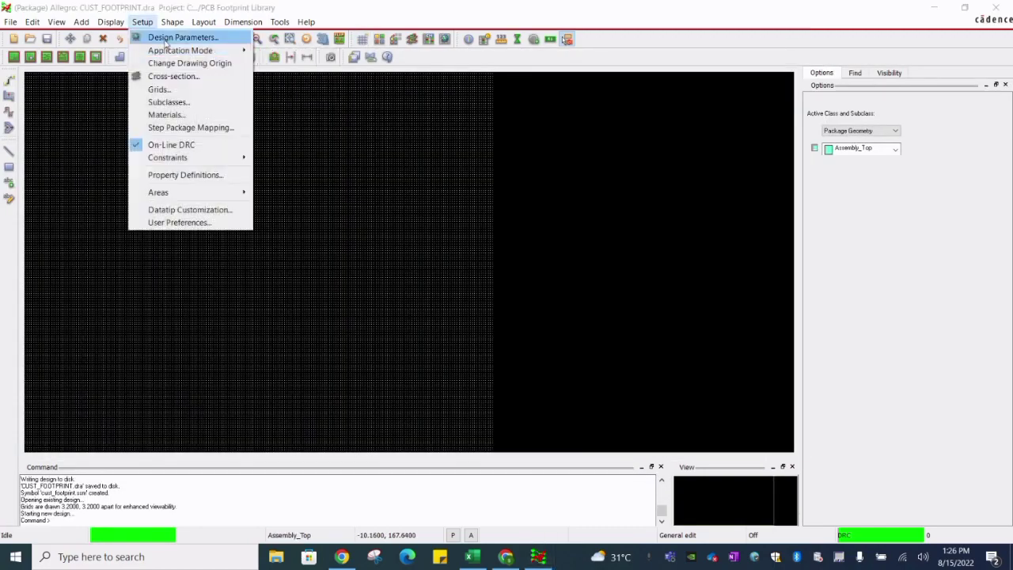
pyautogui.click(168, 39)
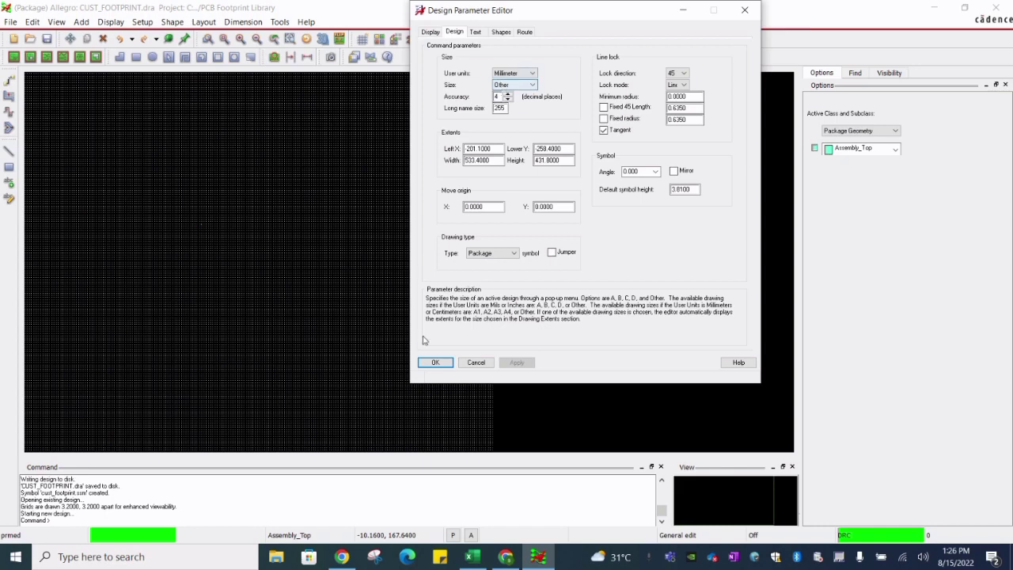
pyautogui.click(434, 362)
# Step: Set the X and Y grid spacing to 0.1 for both the Non-Etch and All Etch layers
pyautogui.click(142, 21)
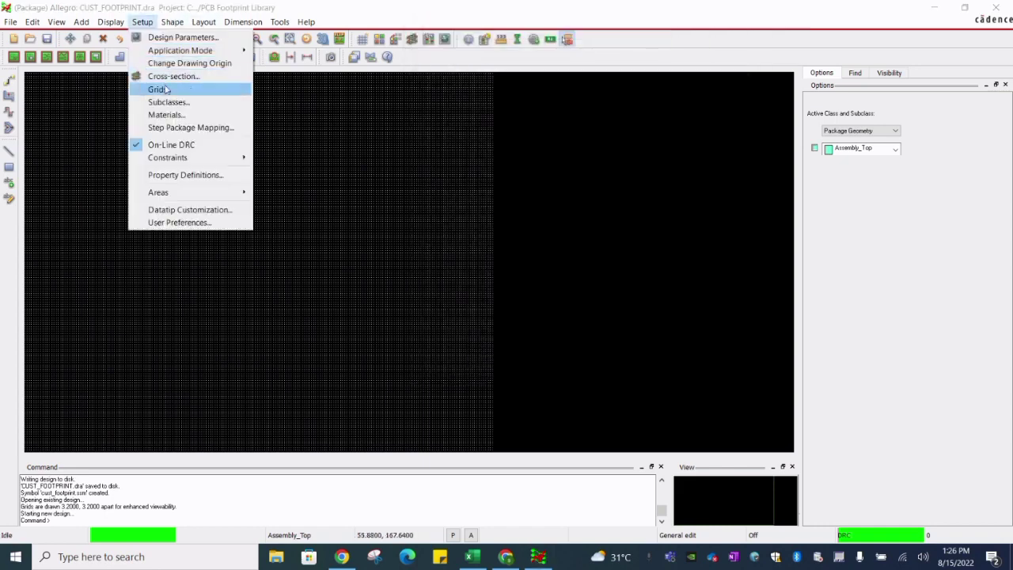
pyautogui.click(165, 90)
pyautogui.write('.1')
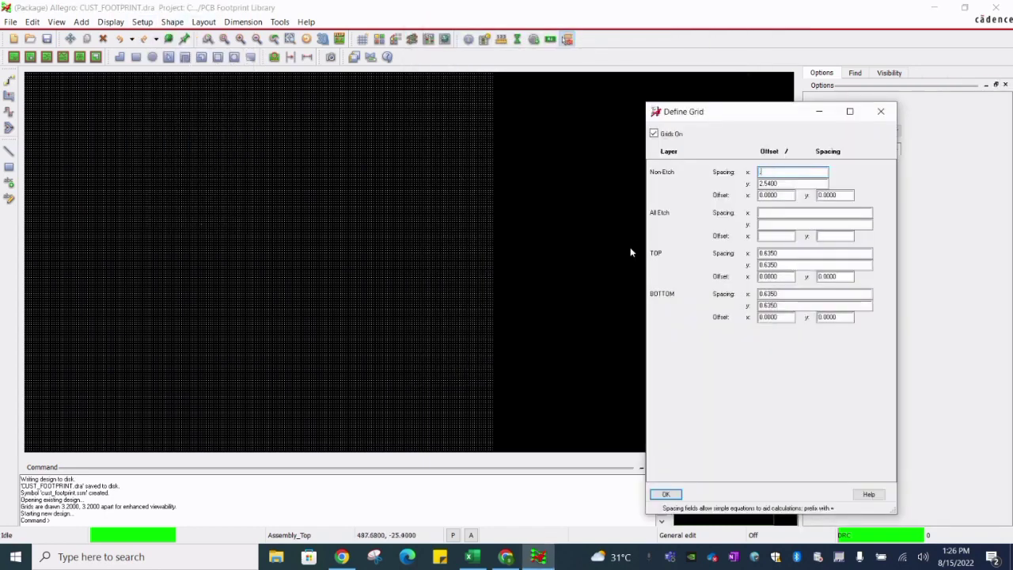
pyautogui.click(793, 183)
pyautogui.moveTo(789, 172); pyautogui.dragTo(685, 182)
pyautogui.hotkey('ctrl', 'c')
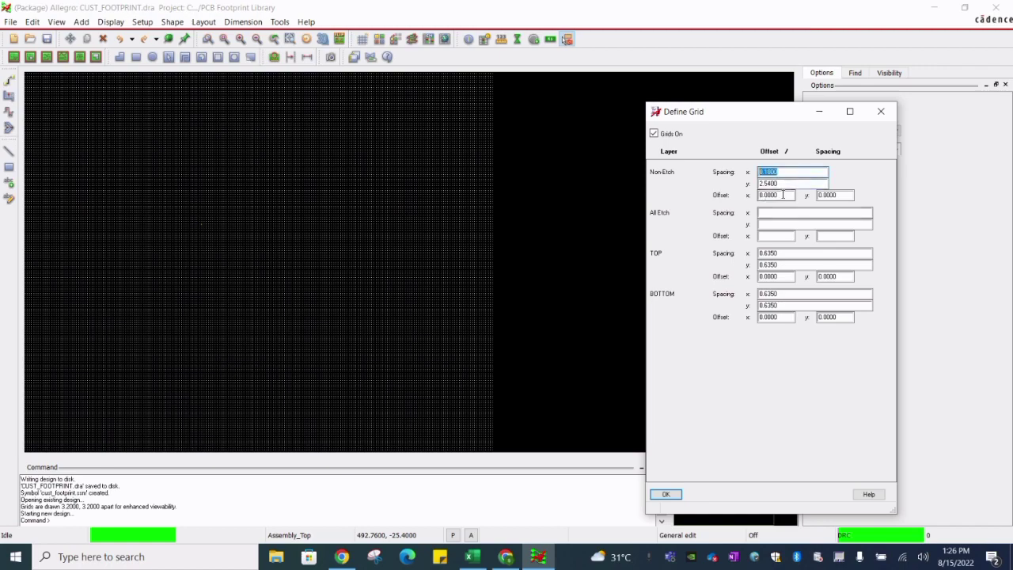
pyautogui.moveTo(793, 185); pyautogui.dragTo(701, 188)
pyautogui.hotkey('ctrl', 'v')
pyautogui.click(779, 212)
pyautogui.hotkey('ctrl', 'v')
pyautogui.click(772, 225)
pyautogui.hotkey('ctrl', 'v')
pyautogui.click(667, 496)
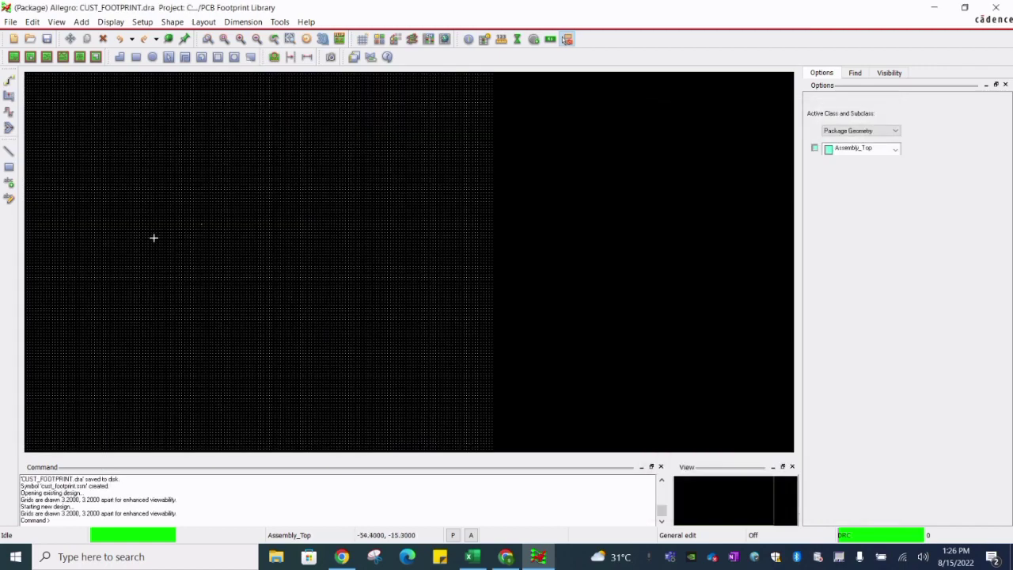
# Step: Move the drawing origin to a point at about (-39.0, -14.1)
pyautogui.scroll(4, 371, 214)
pyautogui.click(141, 22)
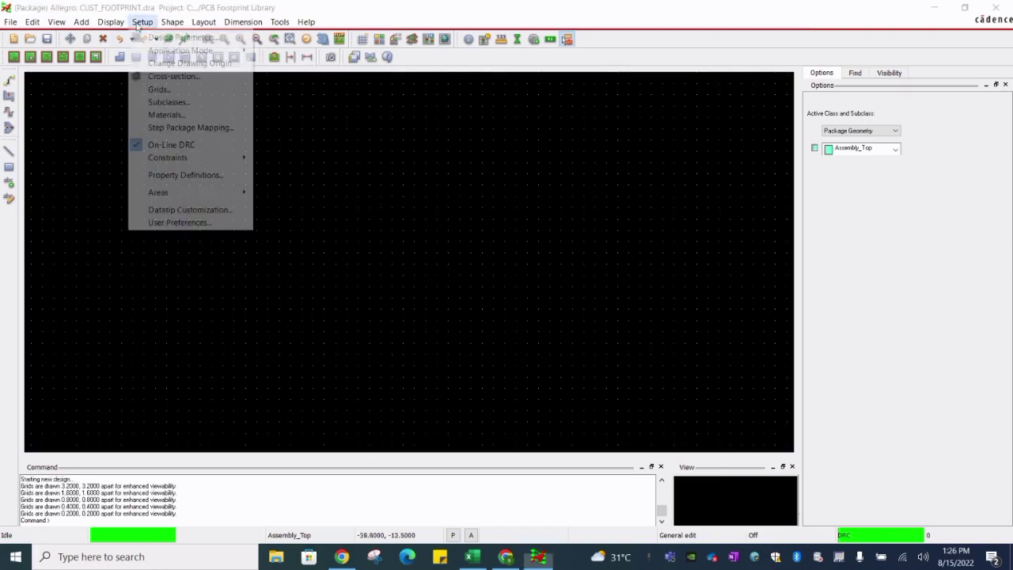
pyautogui.click(190, 64)
pyautogui.click(358, 264)
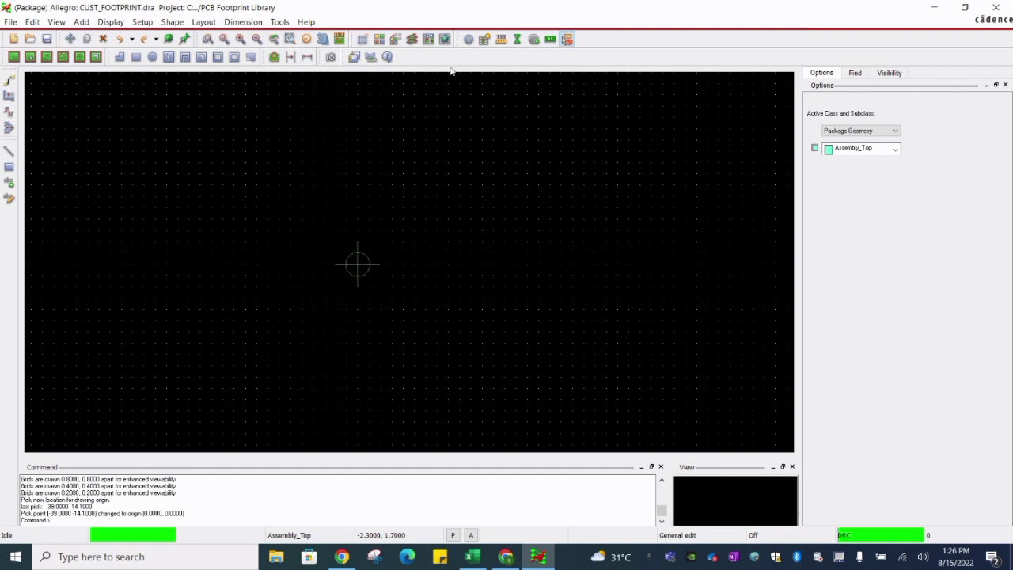
# Step: Check the reference picture in Chrome, then return to Allegro and choose the R70_130 padstack for adding connect pins
pyautogui.click(505, 556)
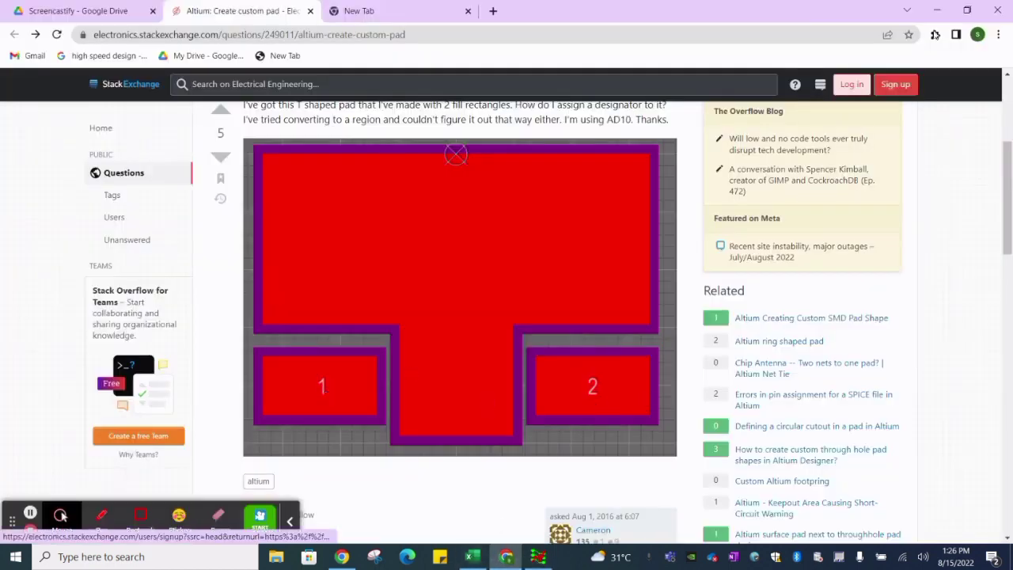
pyautogui.click(932, 10)
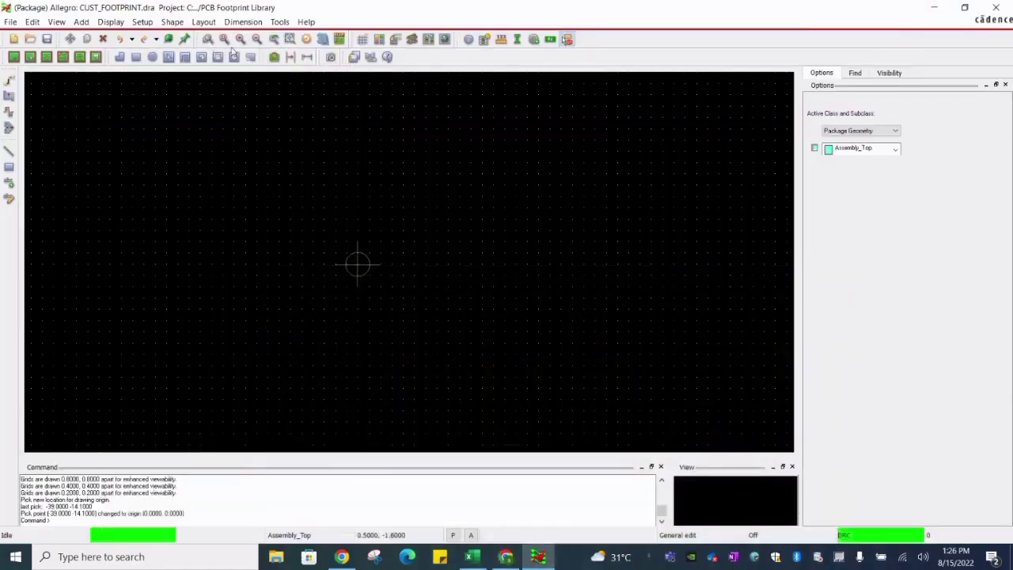
pyautogui.click(533, 40)
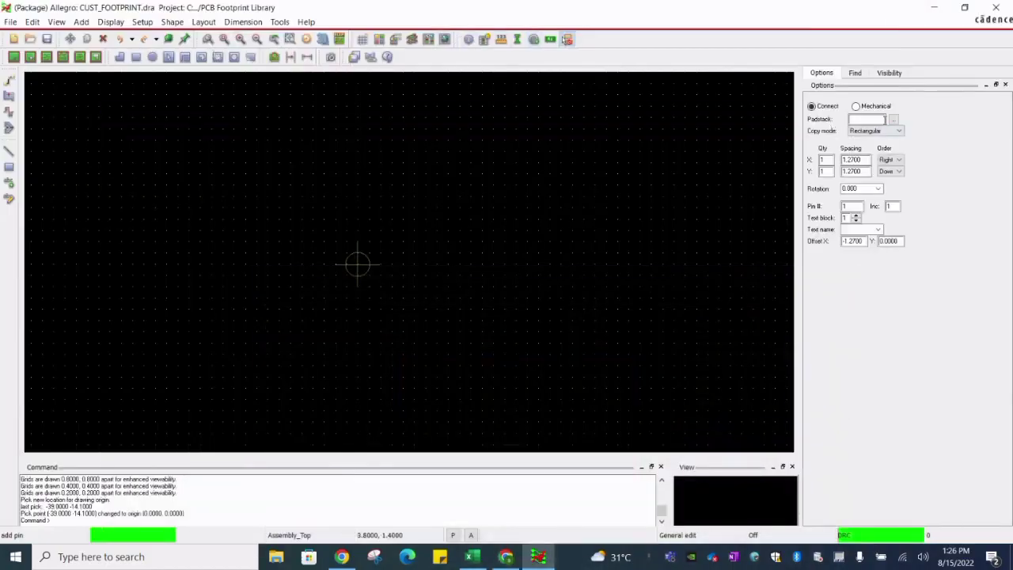
pyautogui.click(893, 119)
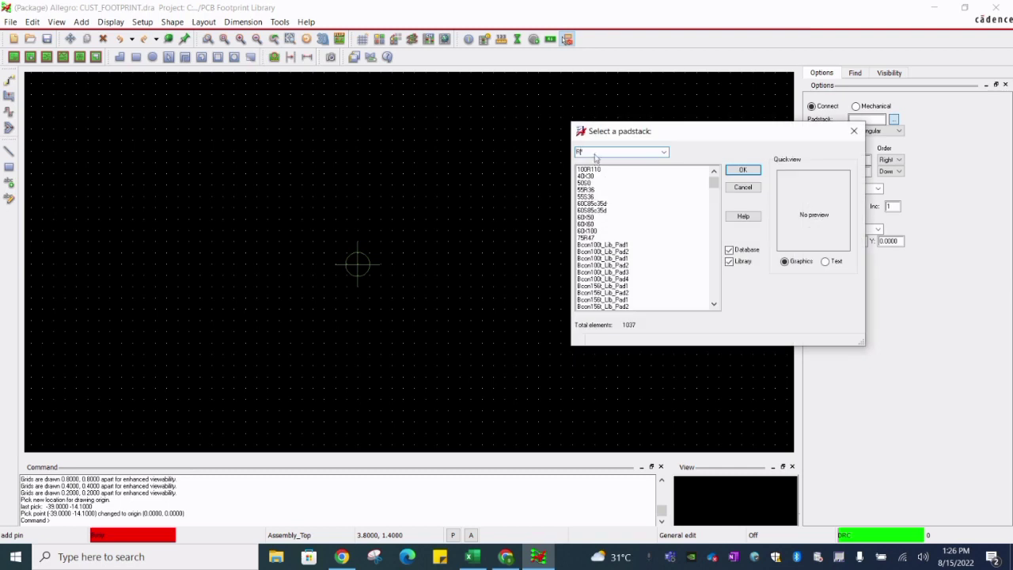
pyautogui.write('R70')
pyautogui.press('Return')
pyautogui.click(593, 171)
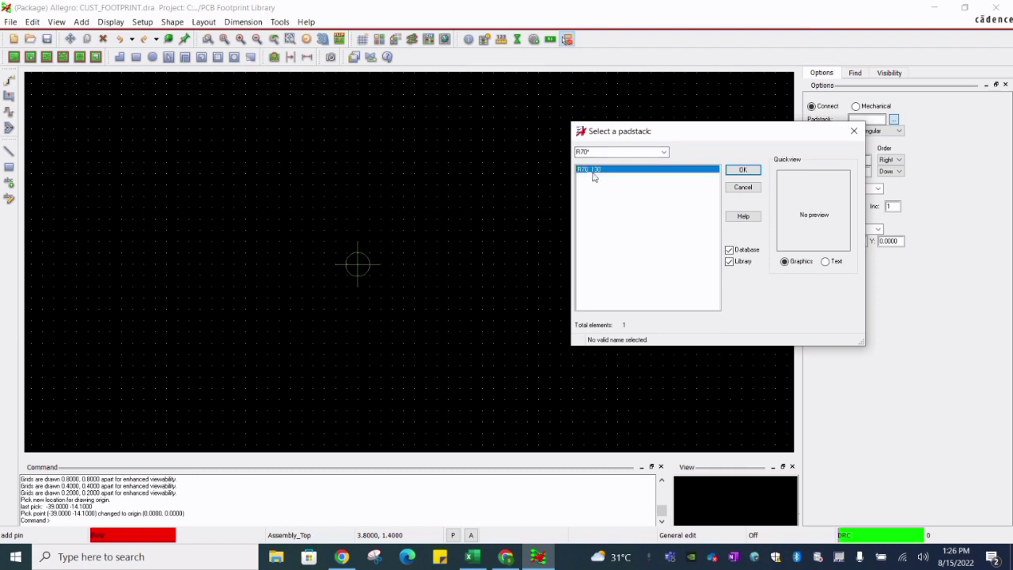
pyautogui.click(742, 171)
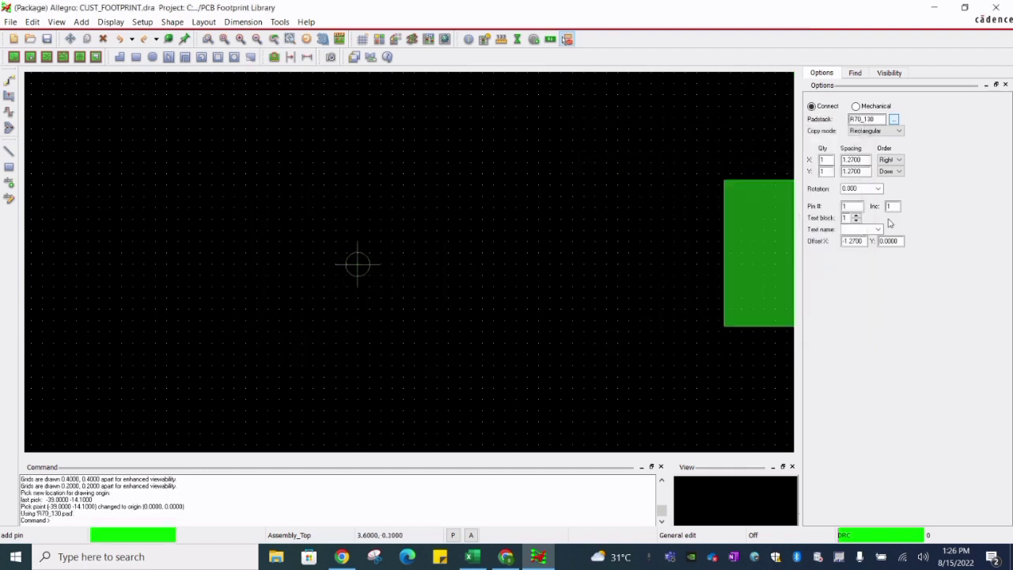
# Step: Place pins 1 and 2 rotated 90 degrees at (-1.2, 0) and (1.4, 0), on either side of the origin
pyautogui.click(877, 189)
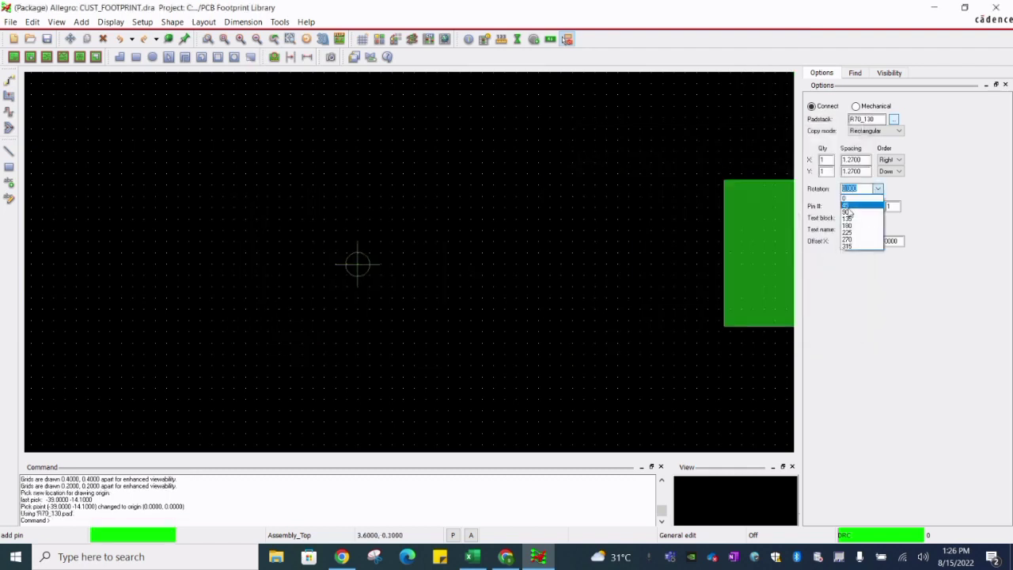
pyautogui.click(847, 212)
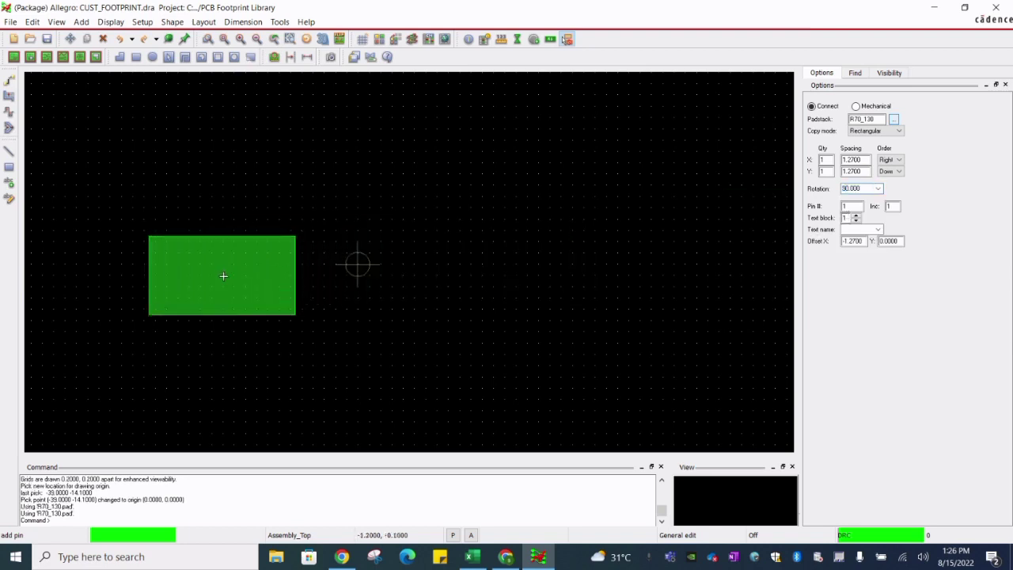
pyautogui.click(224, 264)
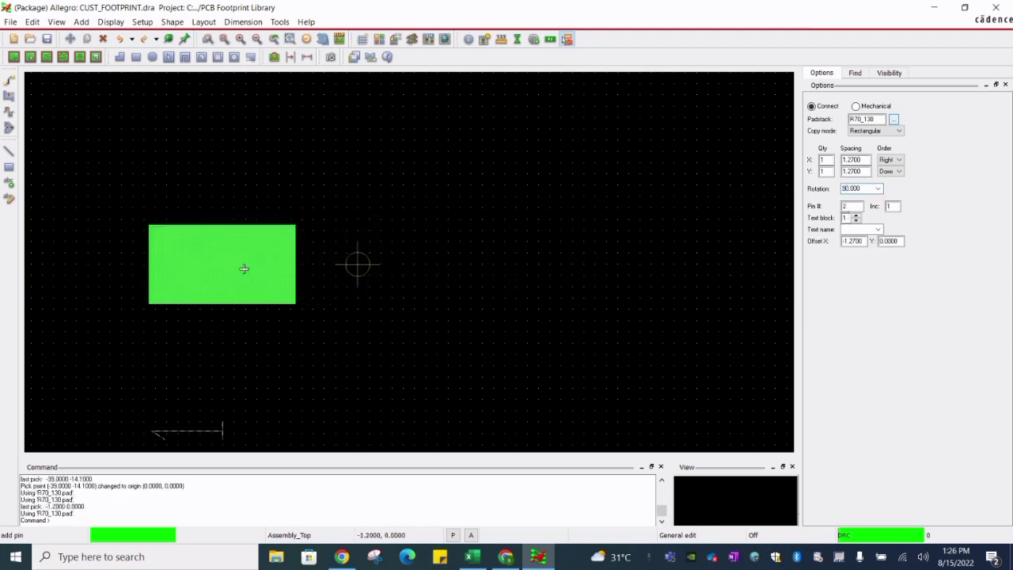
pyautogui.click(512, 263)
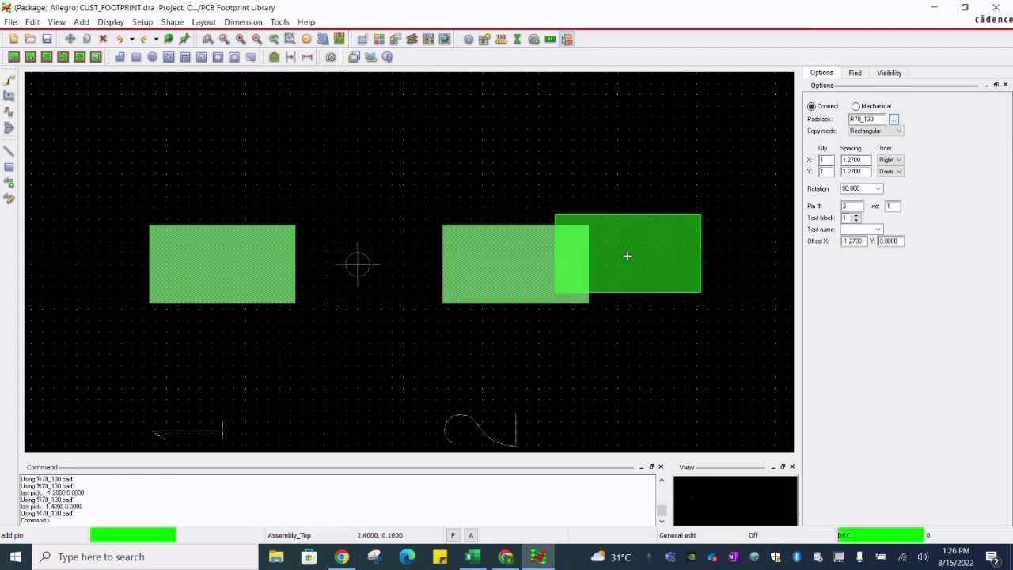
pyautogui.rightClick(637, 243)
pyautogui.click(661, 249)
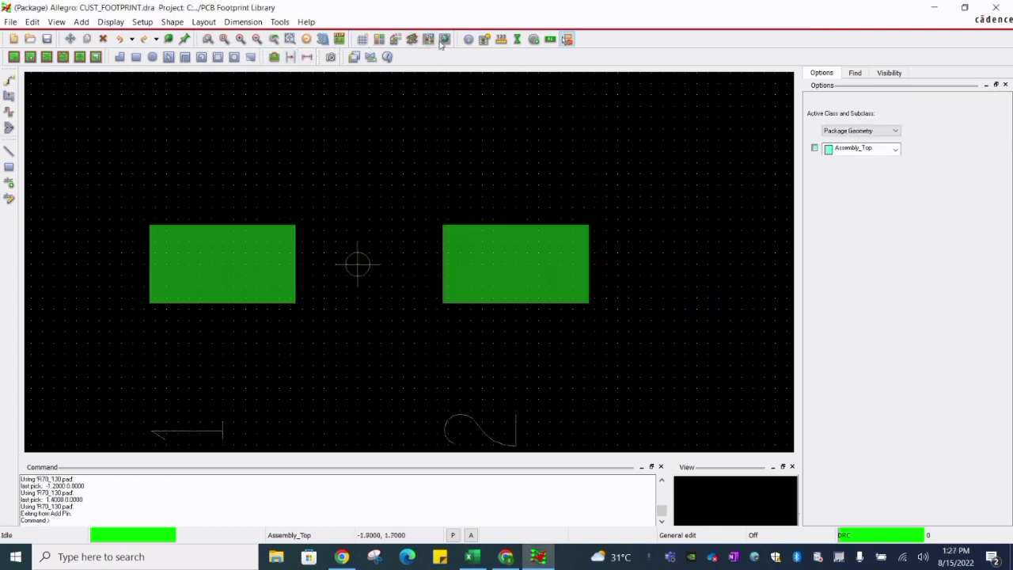
# Step: Add pin 3 with the Cust_5X3 padstack at 0 degrees rotation, placing it at (0.1, 1.1) with its stem between pins 1 and 2
pyautogui.click(534, 41)
pyautogui.click(892, 120)
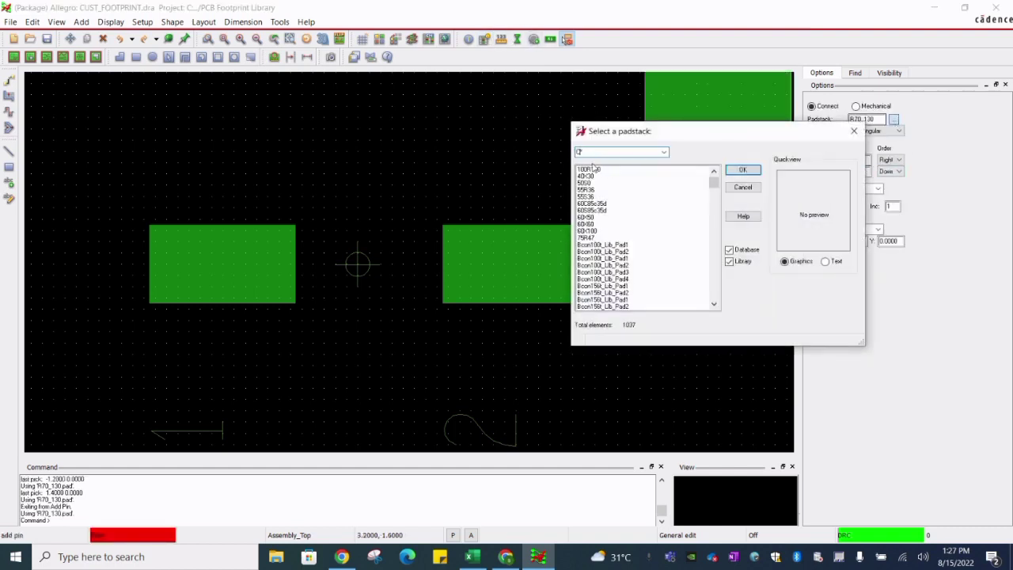
pyautogui.write('CUST*')
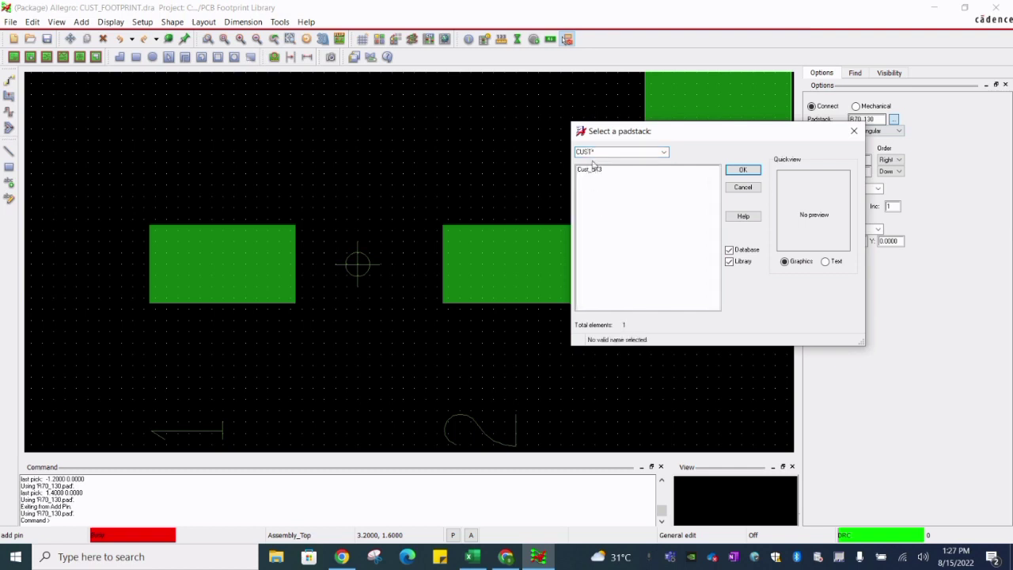
pyautogui.click(589, 169)
pyautogui.click(743, 169)
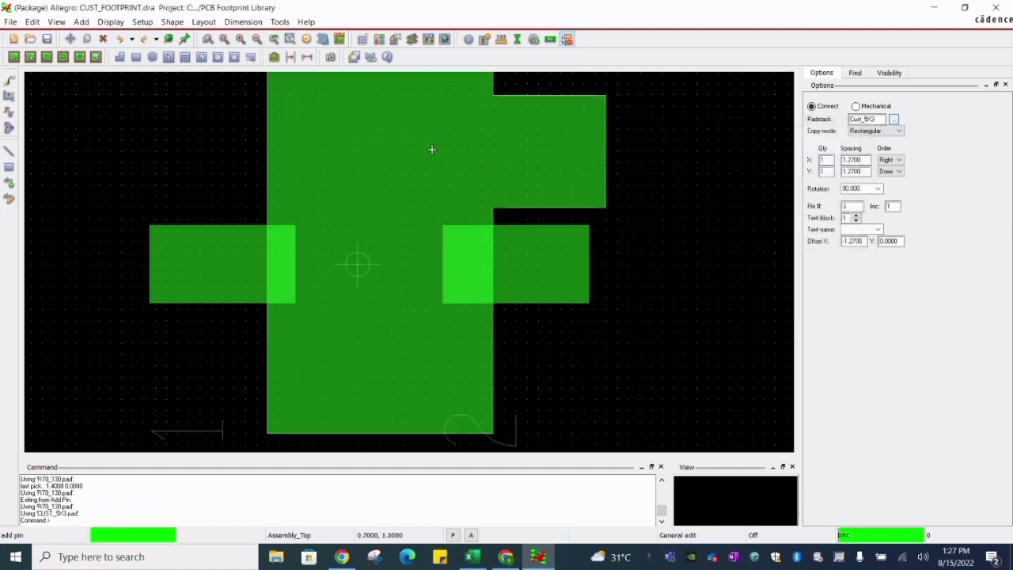
pyautogui.click(878, 189)
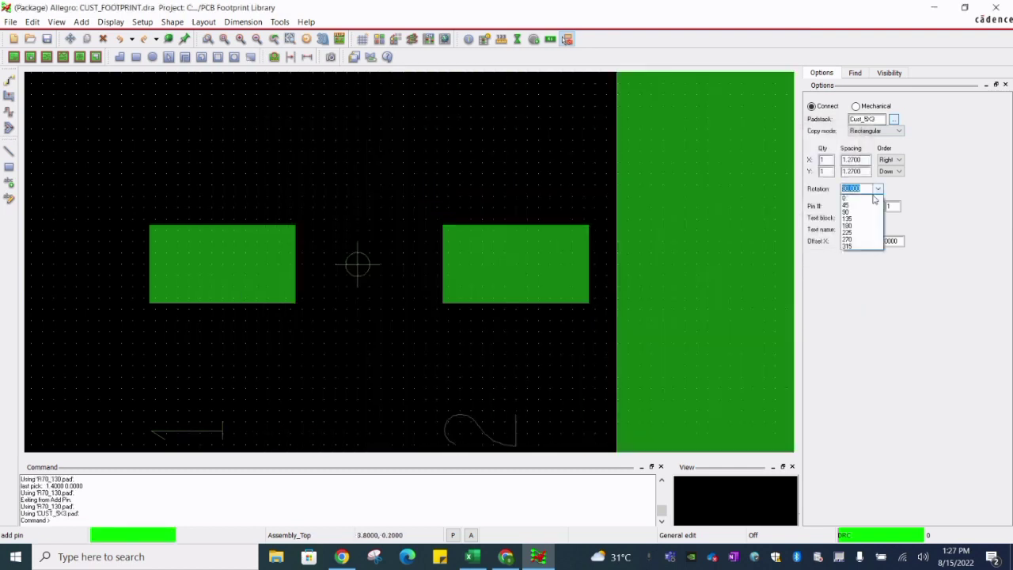
pyautogui.click(845, 197)
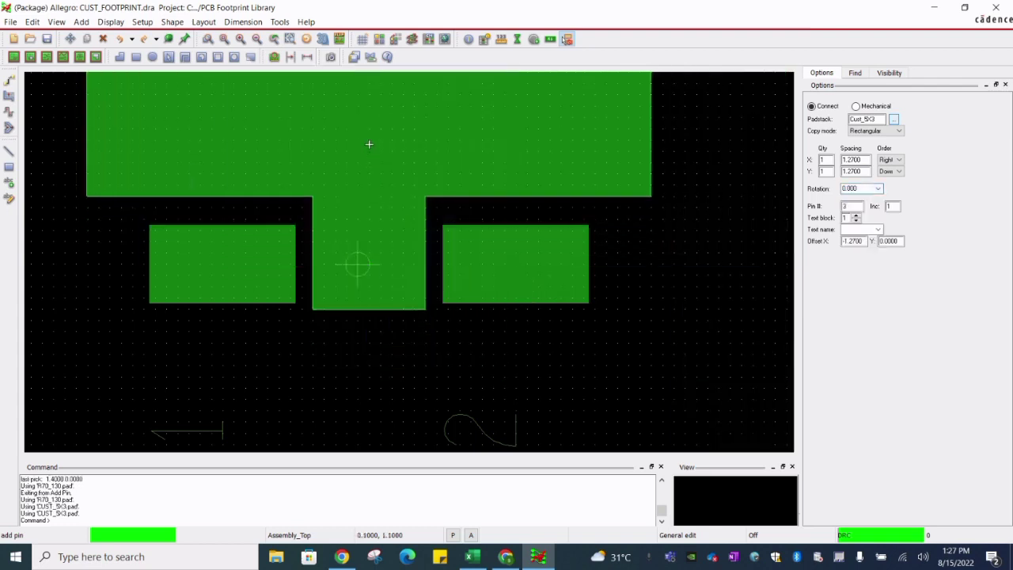
pyautogui.click(369, 144)
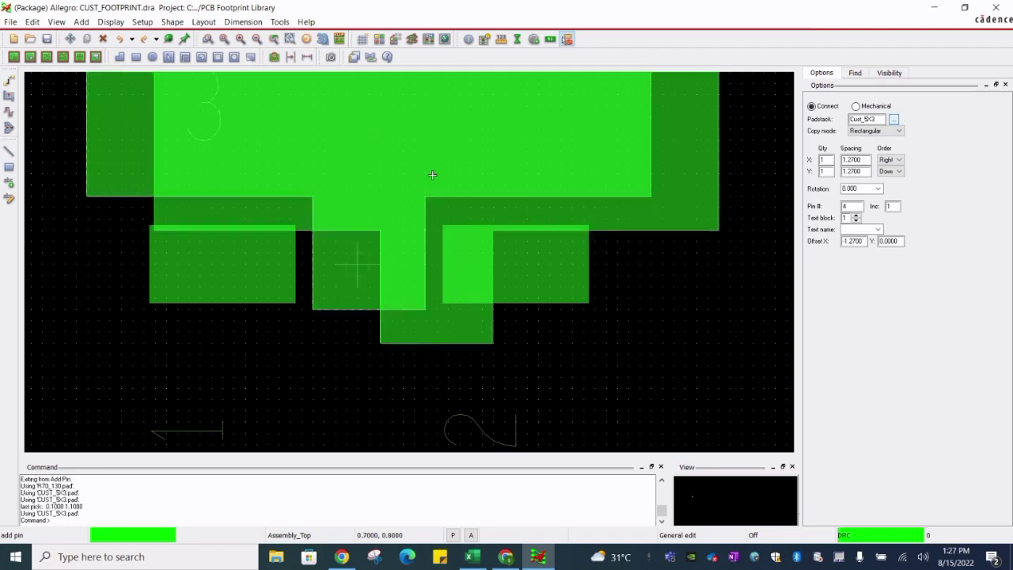
pyautogui.rightClick(433, 174)
pyautogui.click(448, 176)
# Step: Move pin 1 to (-1.4, 0) and pin 2 to (1.6, 0), farther from the stem of the T-shaped pad
pyautogui.scroll(-1, 482, 326)
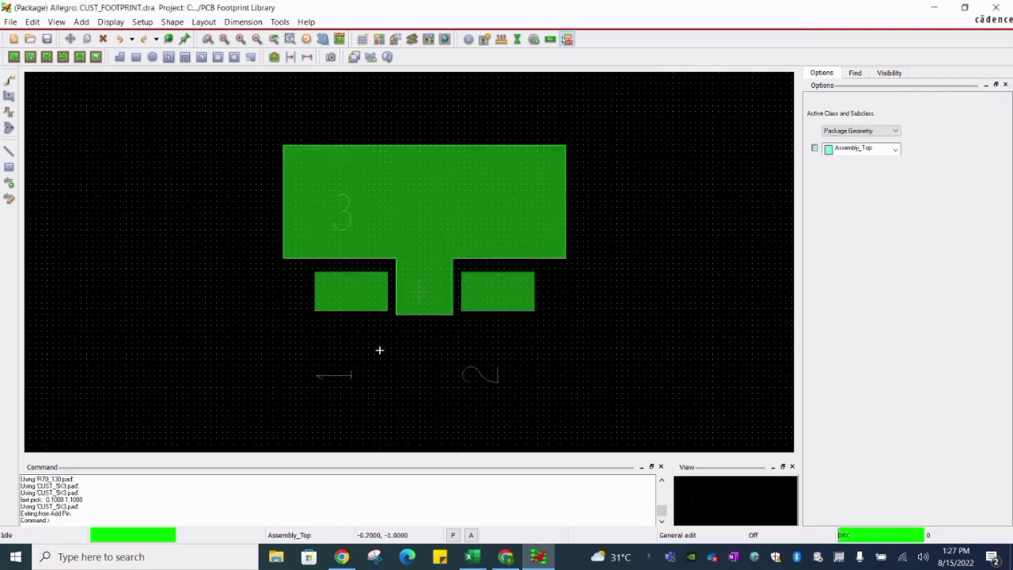
pyautogui.rightClick(369, 298)
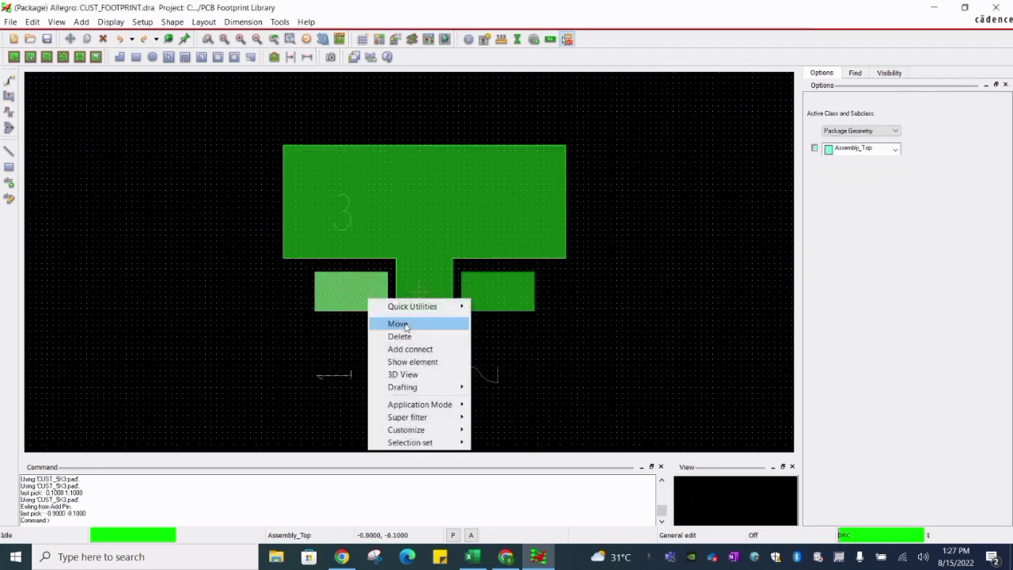
pyautogui.click(399, 324)
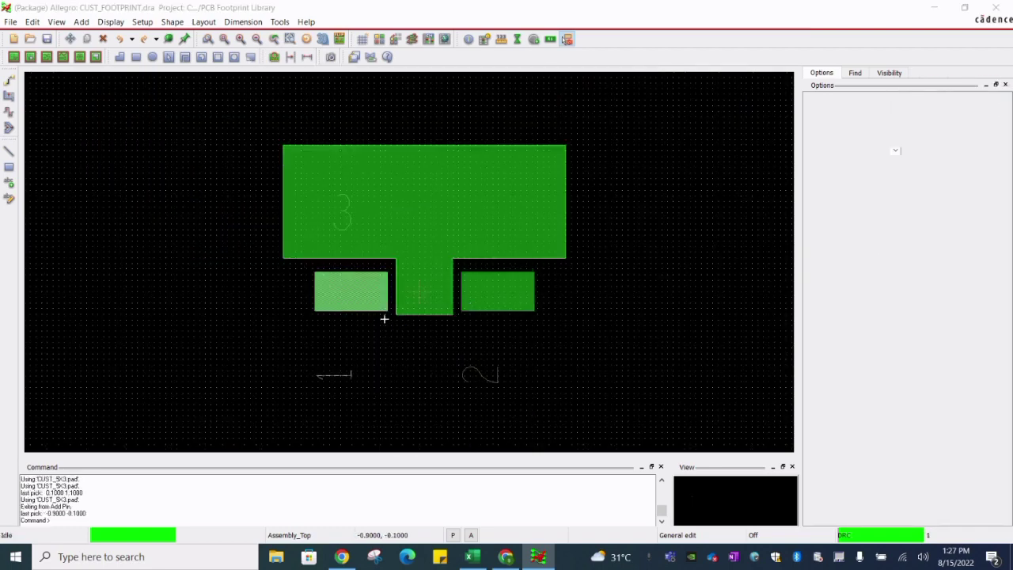
pyautogui.click(340, 293)
pyautogui.rightClick(487, 299)
pyautogui.click(507, 323)
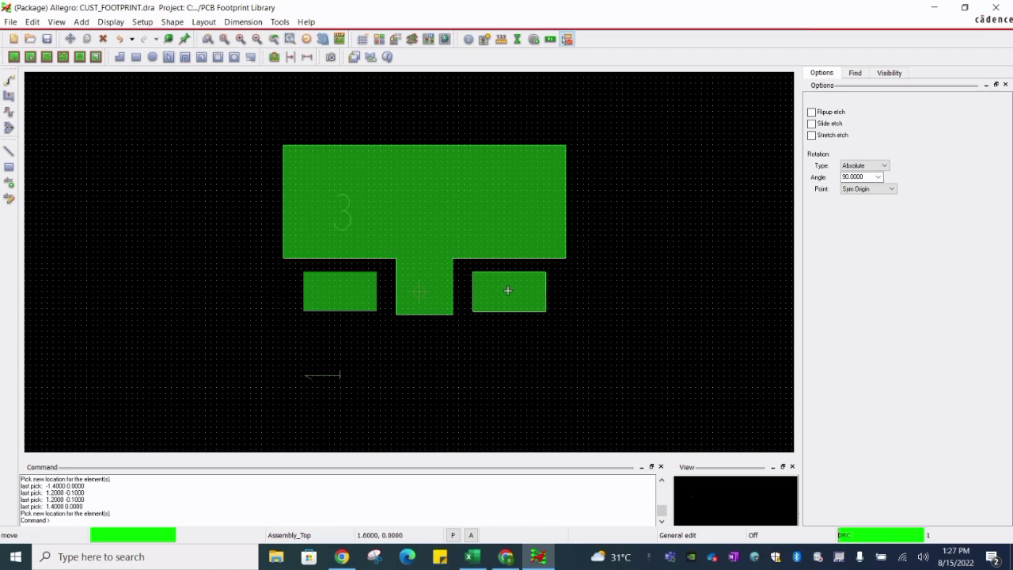
pyautogui.click(508, 291)
pyautogui.click(490, 330)
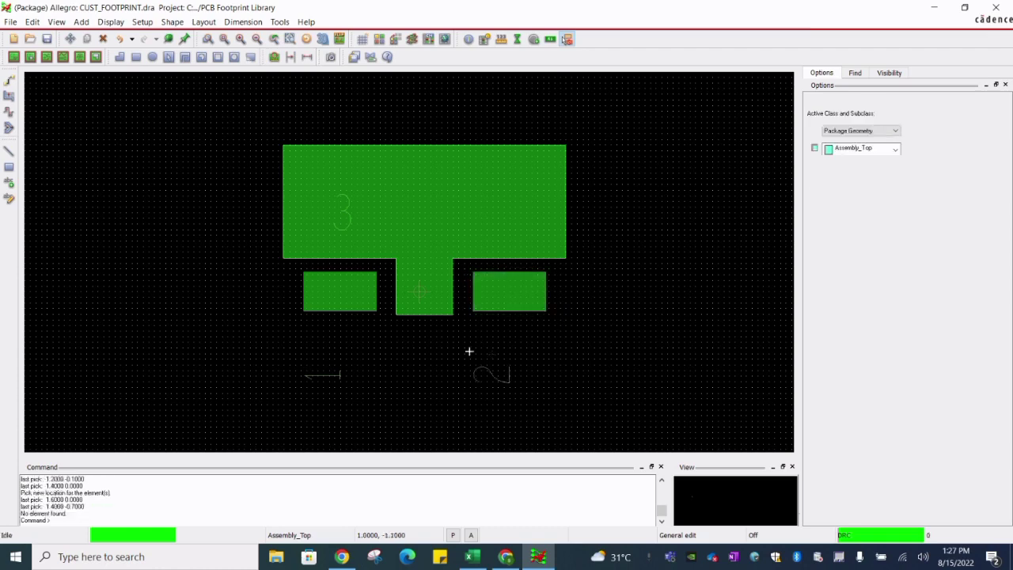
# Step: Draw a rectangle around all three pads on Package Geometry Assembly_Top, from (-2.6, 2.8) to (2.8, -0.5)
pyautogui.click(80, 24)
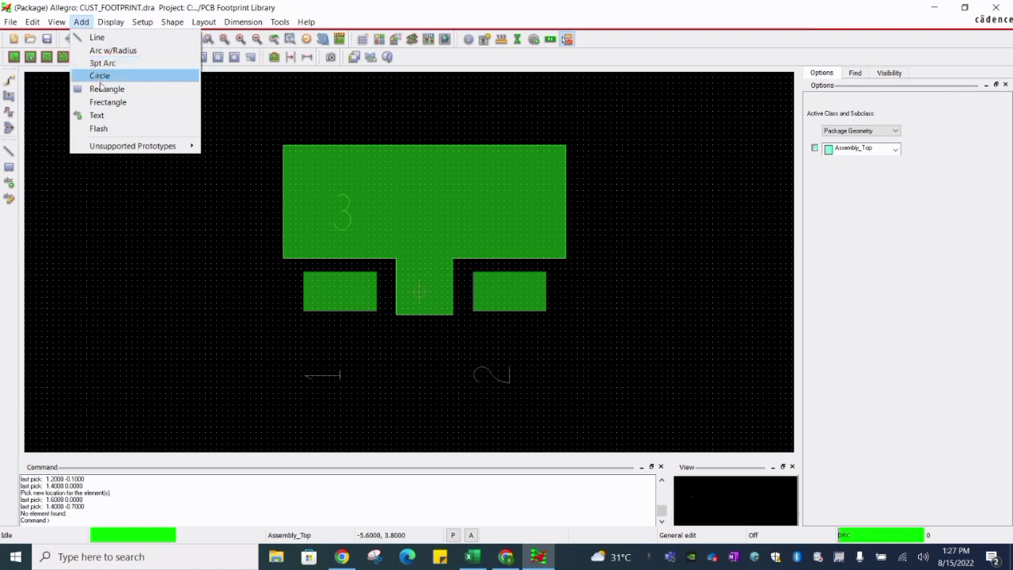
pyautogui.click(106, 89)
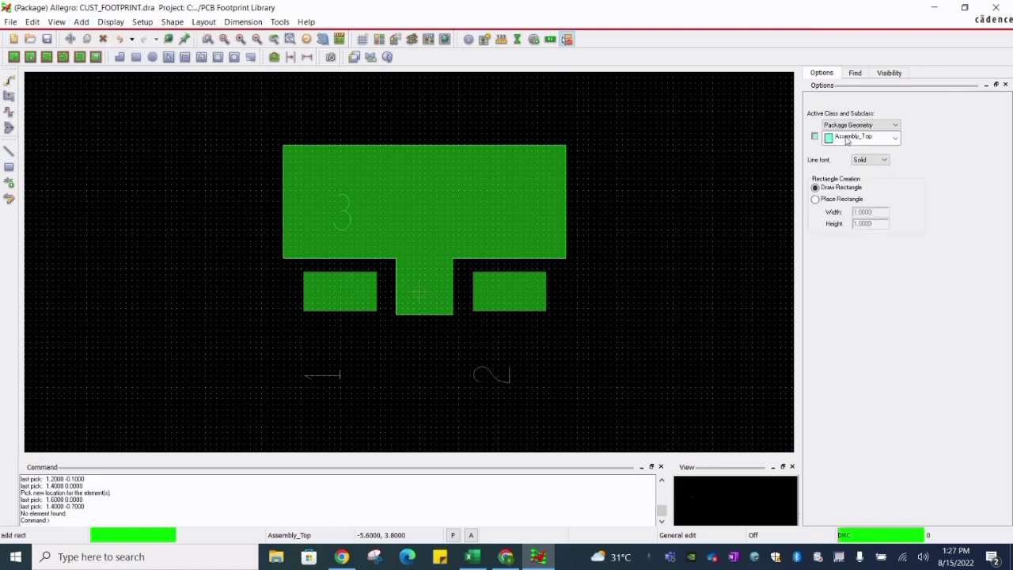
pyautogui.click(273, 134)
pyautogui.click(577, 320)
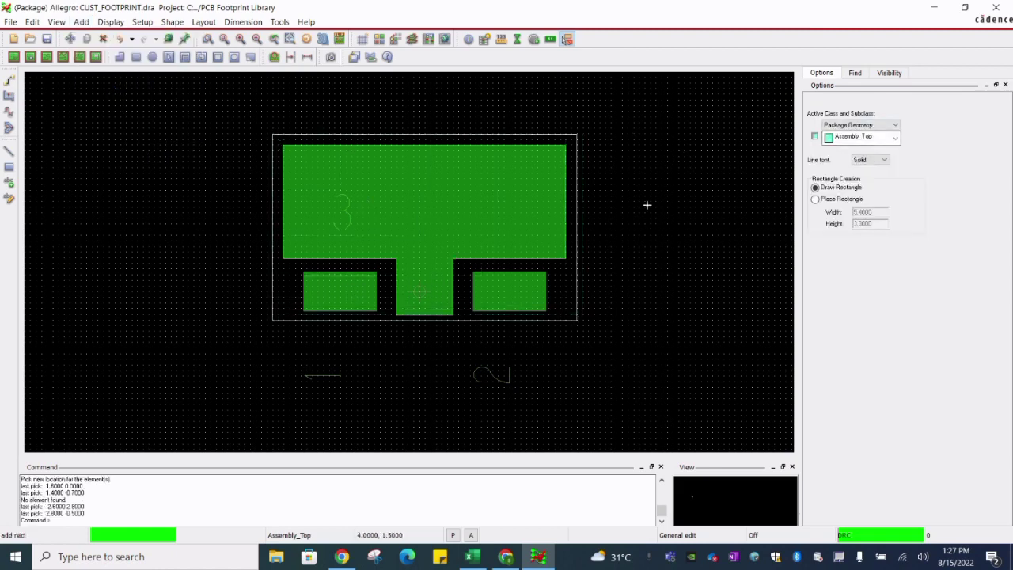
pyautogui.rightClick(646, 206)
pyautogui.click(673, 212)
# Step: Trace a closed line outline around the assembly rectangle on Silkscreen_Top with a line width of 0.15
pyautogui.click(82, 22)
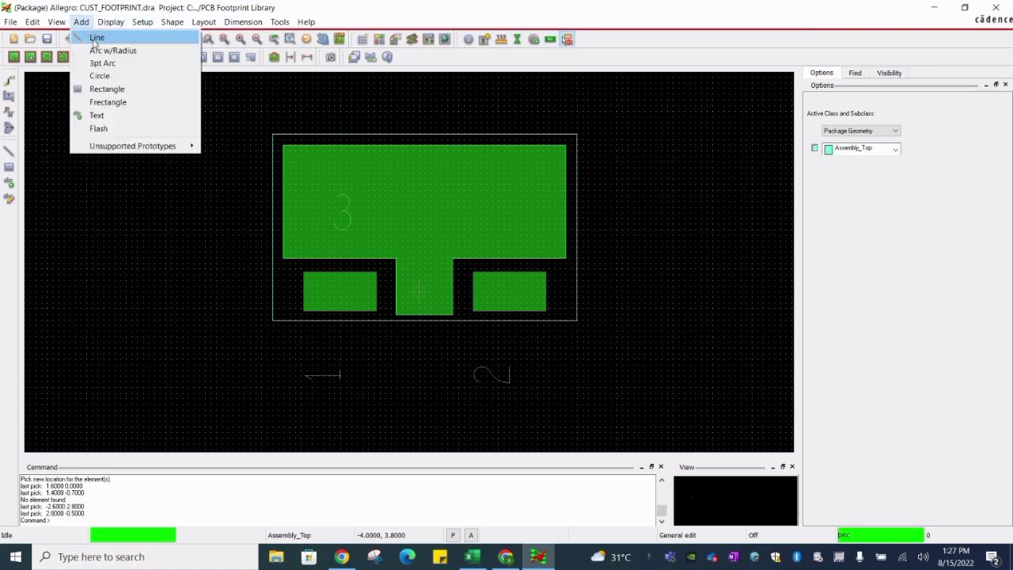
pyautogui.click(96, 39)
pyautogui.click(896, 149)
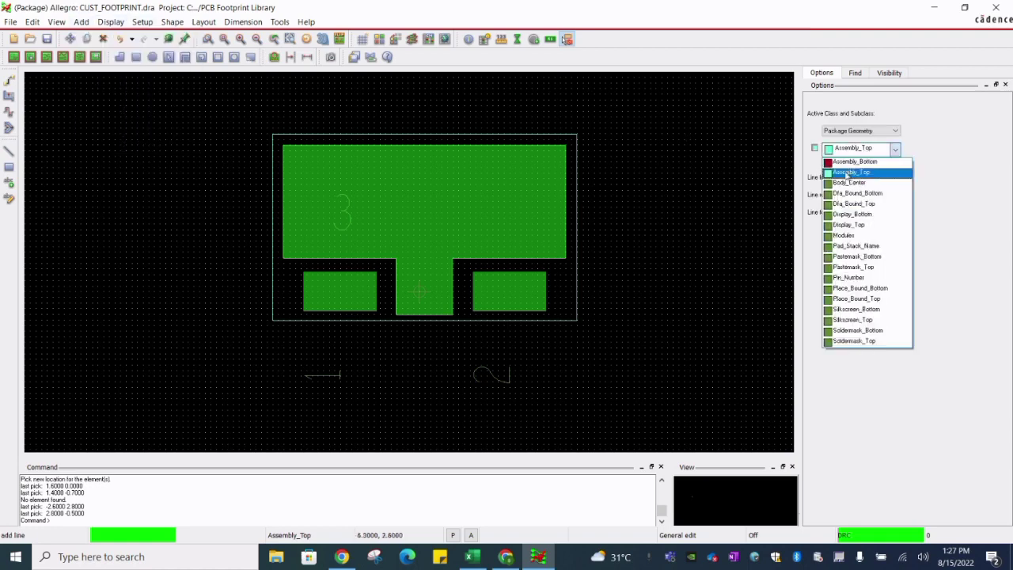
pyautogui.click(849, 321)
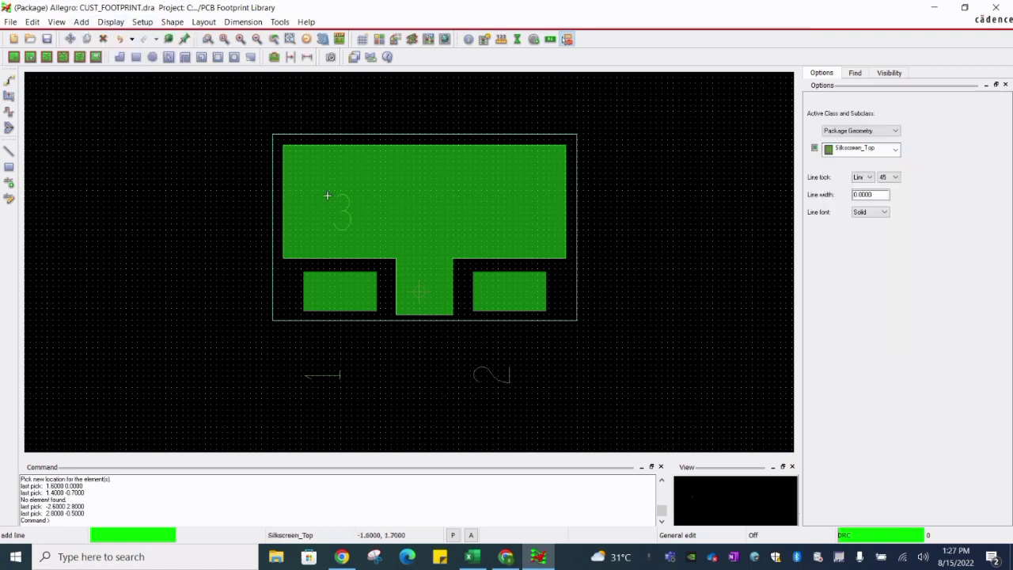
pyautogui.click(274, 134)
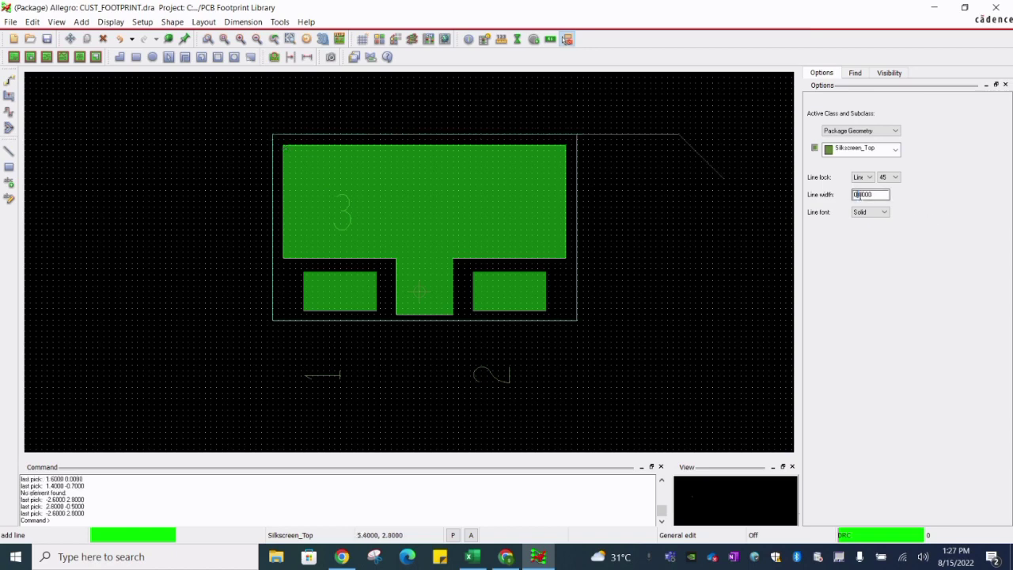
pyautogui.moveTo(858, 194); pyautogui.dragTo(885, 193)
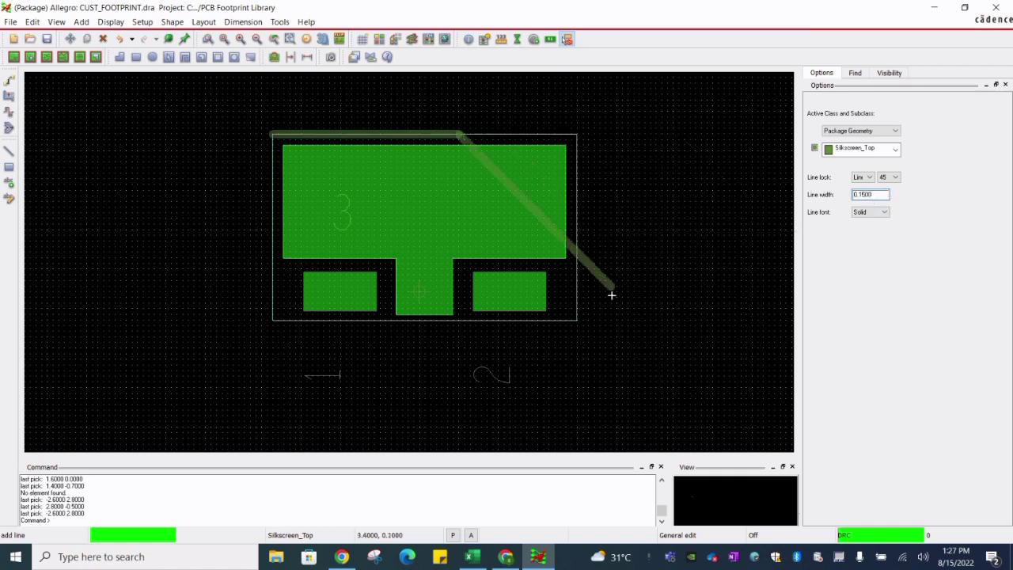
pyautogui.click(575, 137)
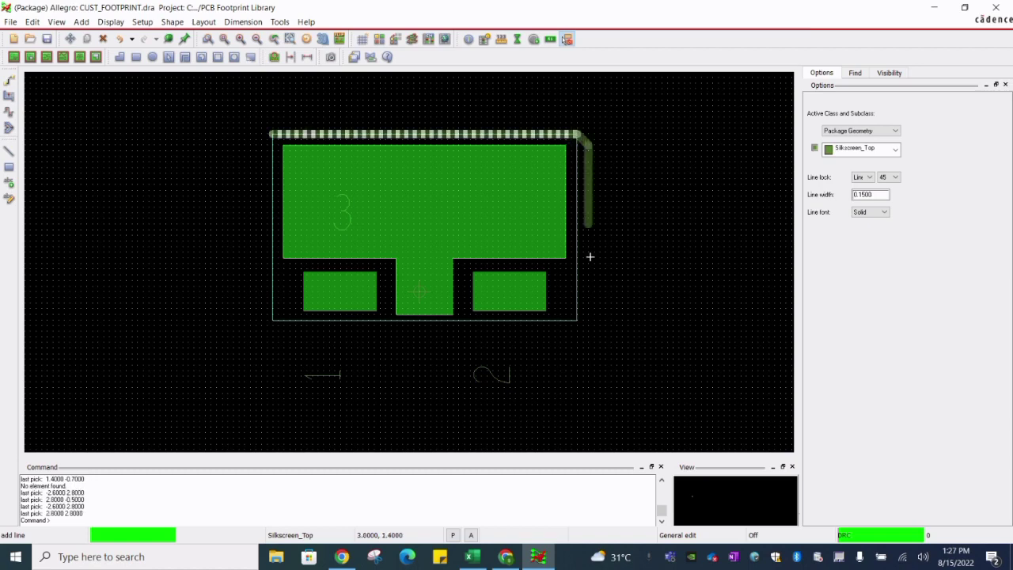
pyautogui.click(578, 320)
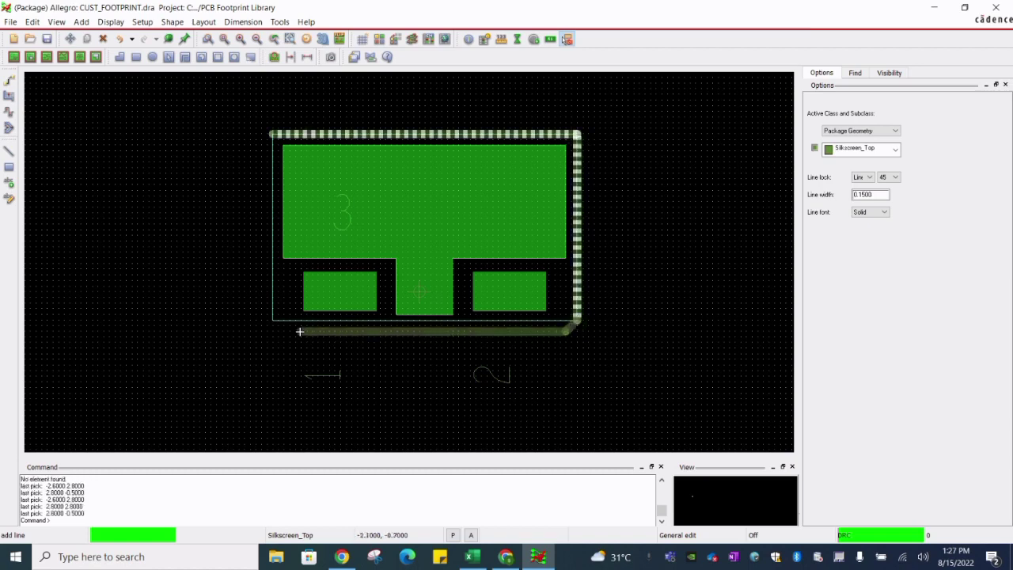
pyautogui.click(273, 324)
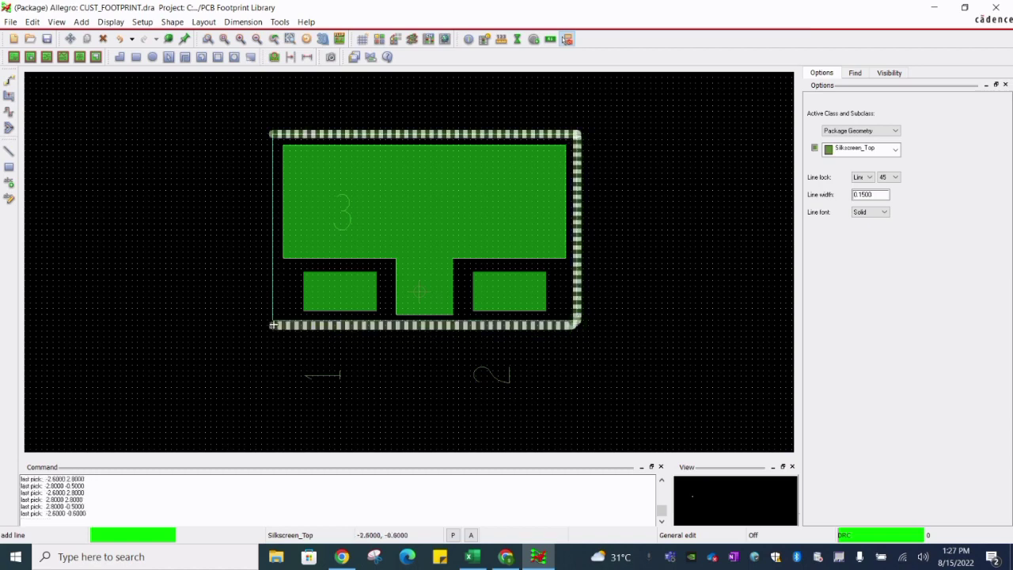
pyautogui.click(272, 134)
pyautogui.rightClick(272, 135)
pyautogui.click(295, 152)
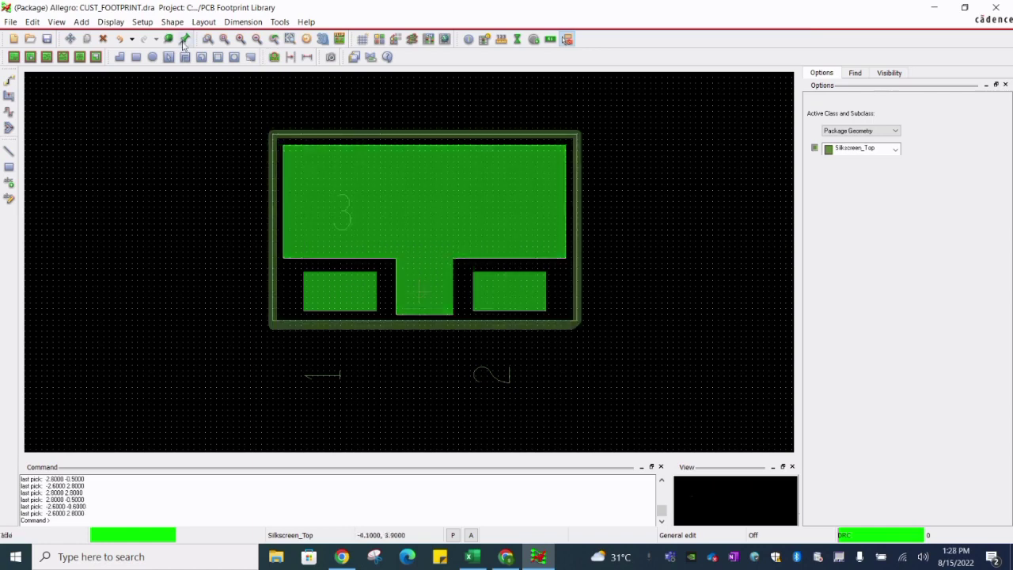
# Step: Add the reference designator text "*" on Ref Des Silkscreen_Top at (0.3, 1.3), inside the upper part of pad 3
pyautogui.click(83, 22)
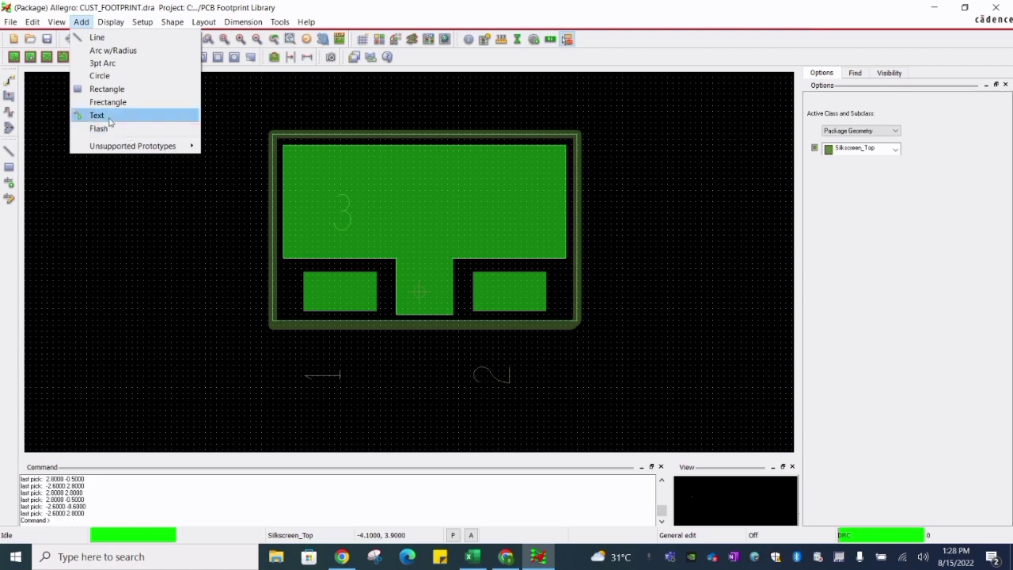
pyautogui.click(102, 115)
pyautogui.click(859, 125)
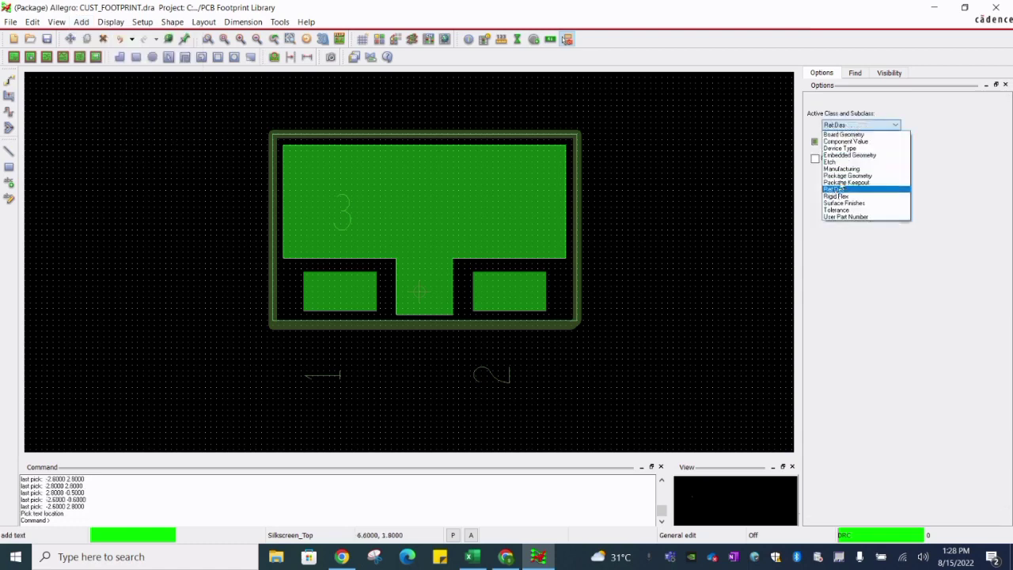
pyautogui.click(854, 190)
pyautogui.click(895, 143)
pyautogui.click(848, 229)
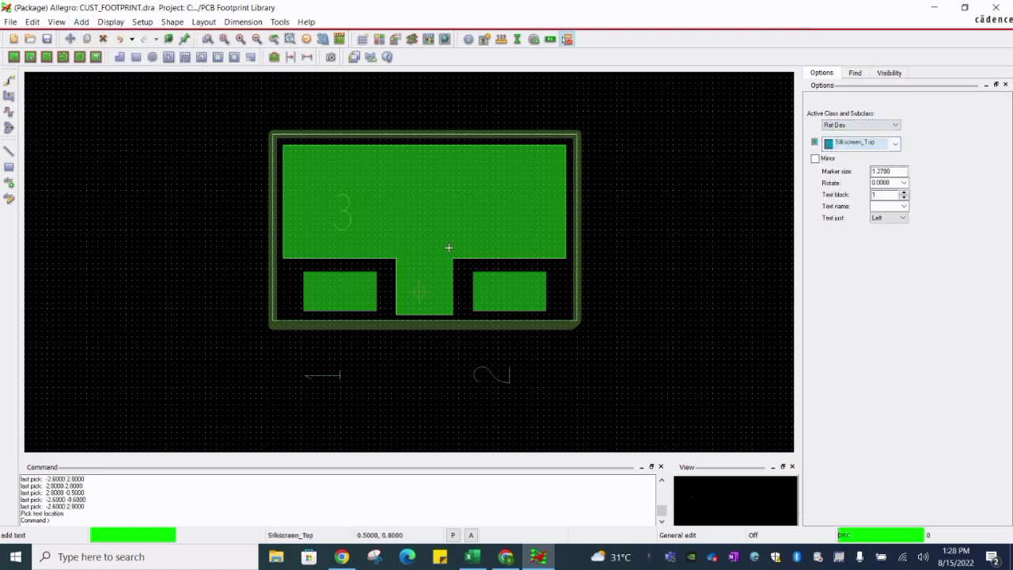
pyautogui.click(438, 222)
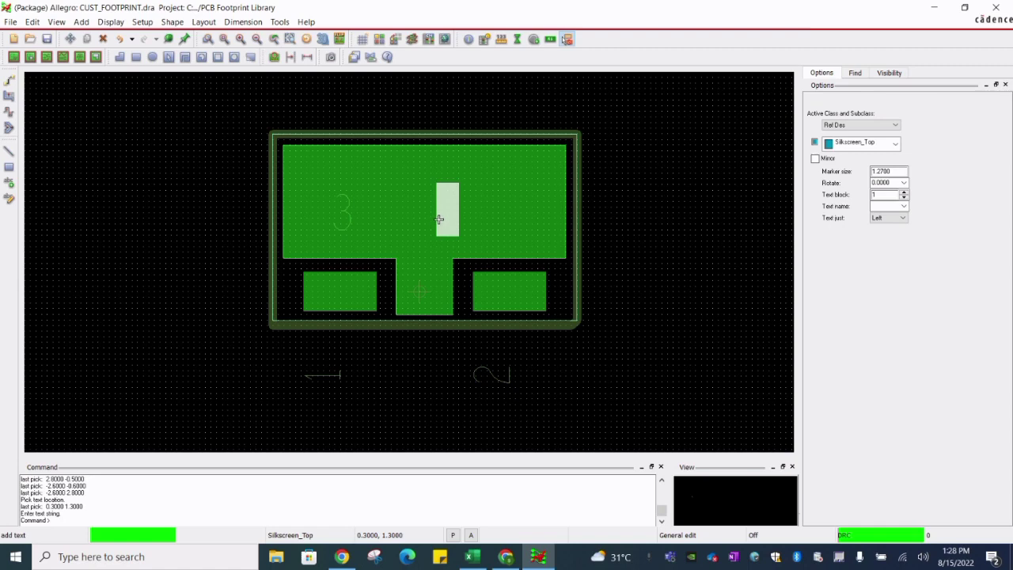
pyautogui.rightClick(440, 217)
pyautogui.click(475, 227)
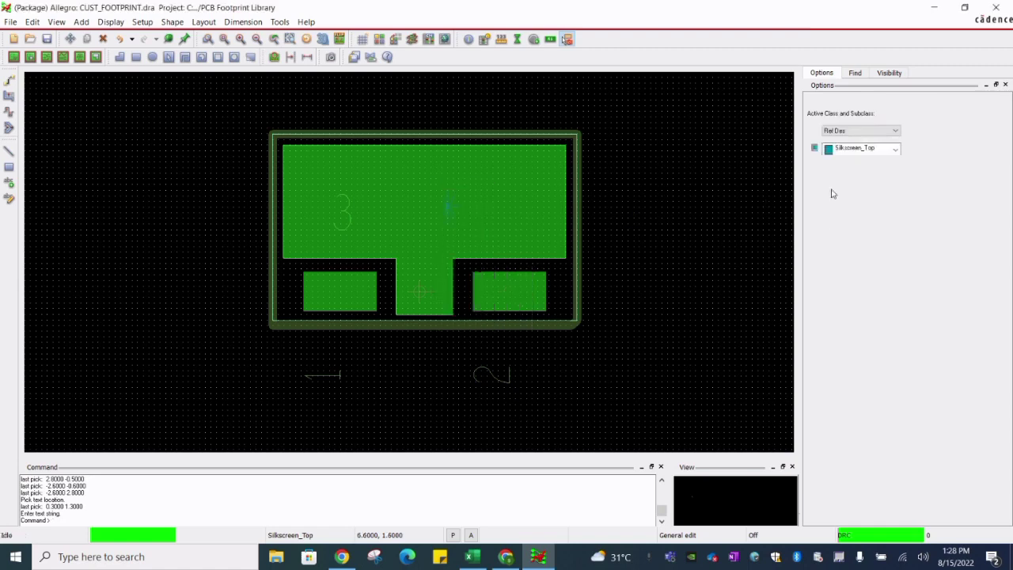
# Step: Add a second reference designator text "*" on Ref Des Assembly_Top at (-0.2, 1.3), beside the silkscreen one
pyautogui.click(8, 183)
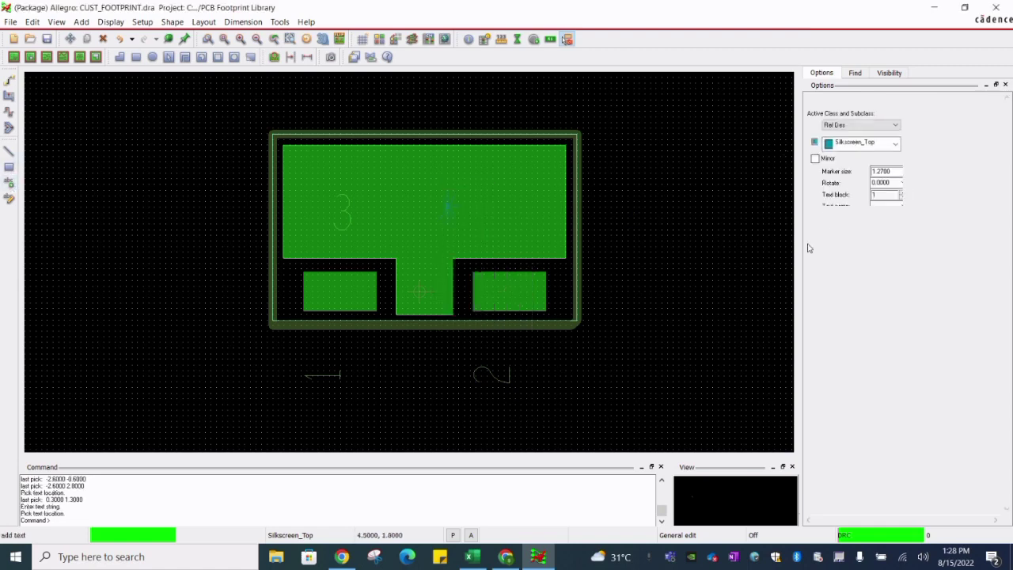
pyautogui.click(851, 143)
pyautogui.click(851, 181)
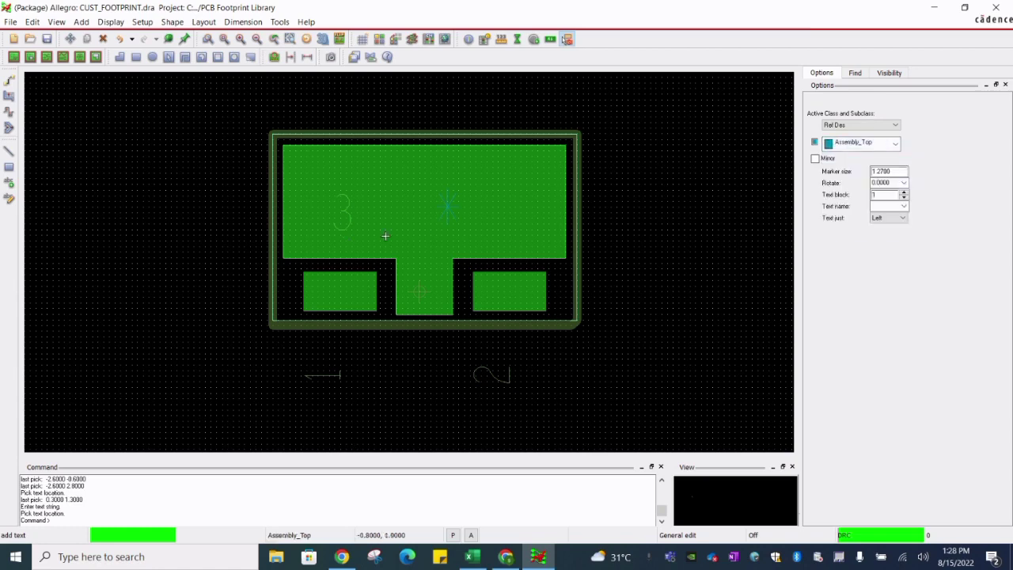
pyautogui.click(408, 219)
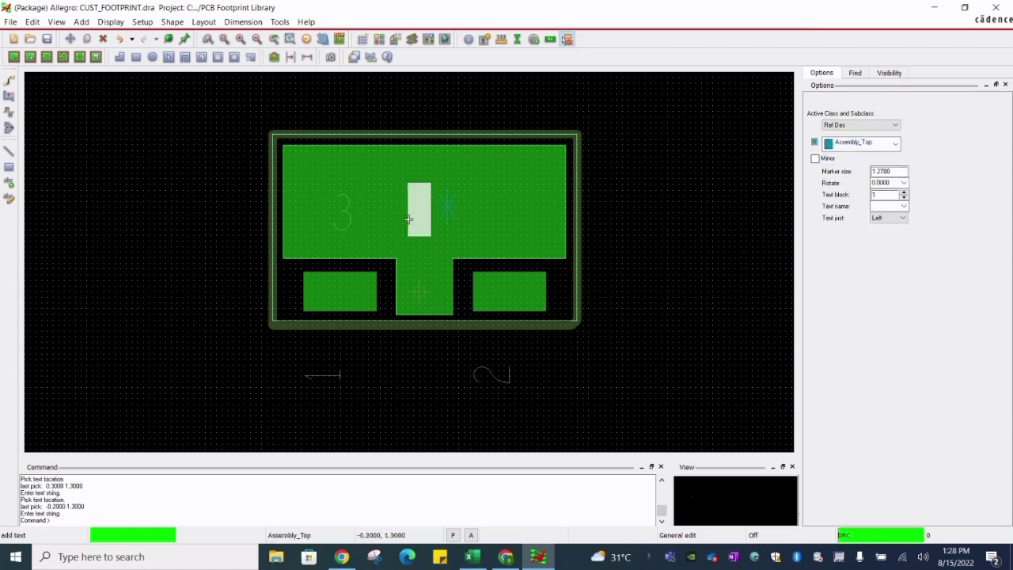
pyautogui.rightClick(409, 220)
pyautogui.click(435, 226)
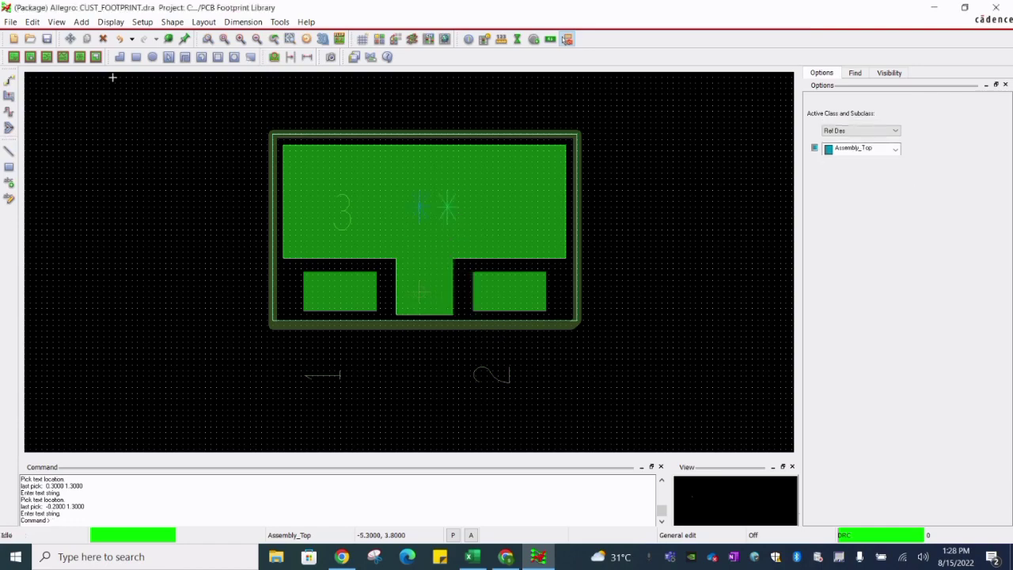
# Step: Save the finished footprint drawing and overwrite the existing file
pyautogui.click(48, 39)
pyautogui.click(542, 299)
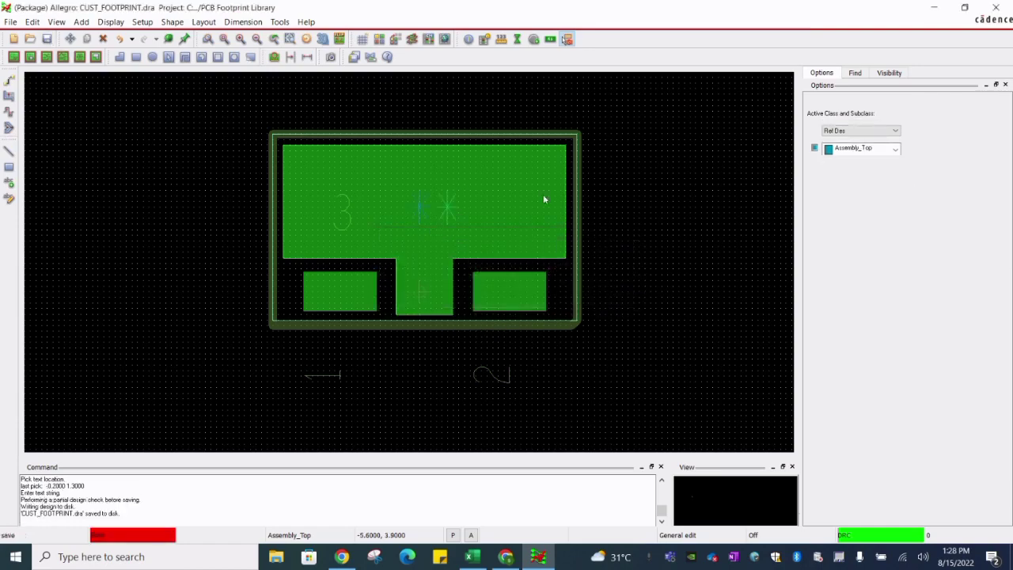
pyautogui.click(506, 557)
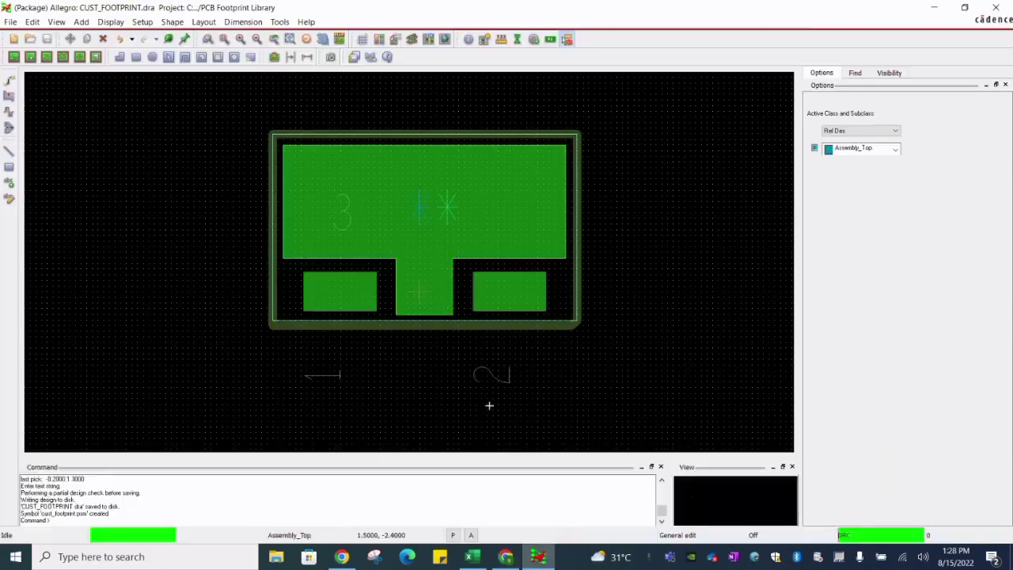
pyautogui.click(538, 557)
pyautogui.scroll(2, 350, 294)
pyautogui.scroll(-2, 443, 324)
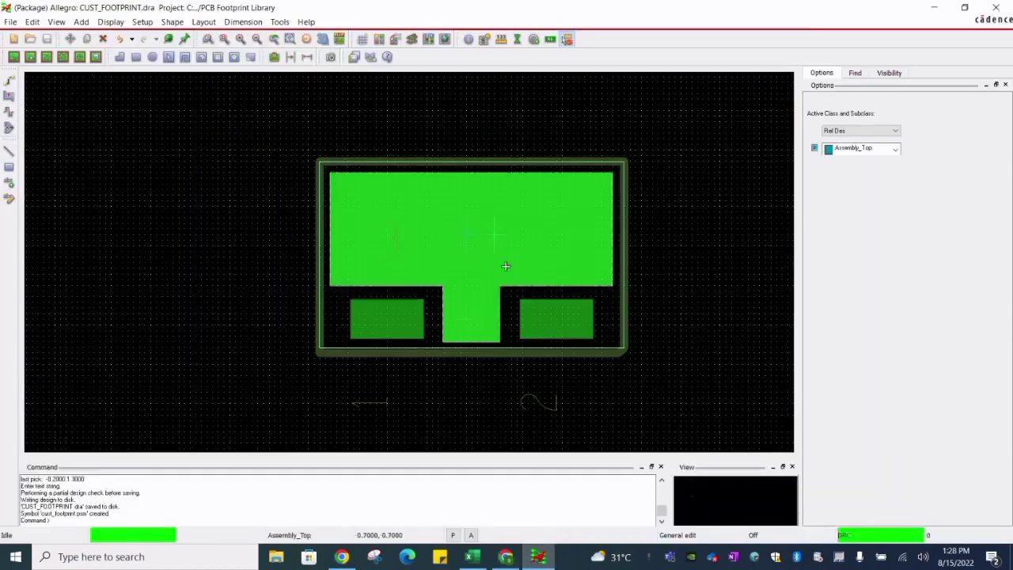
# Step: Save the drawing as CUST_FOOTPRINT.dra in the PCB Footprint Library folder, overwriting the existing file
pyautogui.click(11, 21)
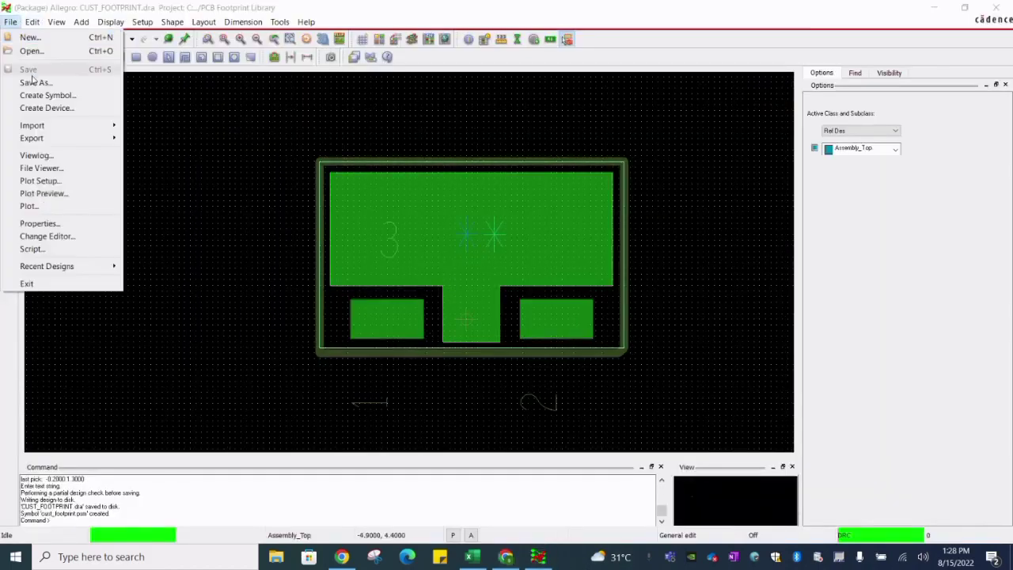
pyautogui.click(32, 70)
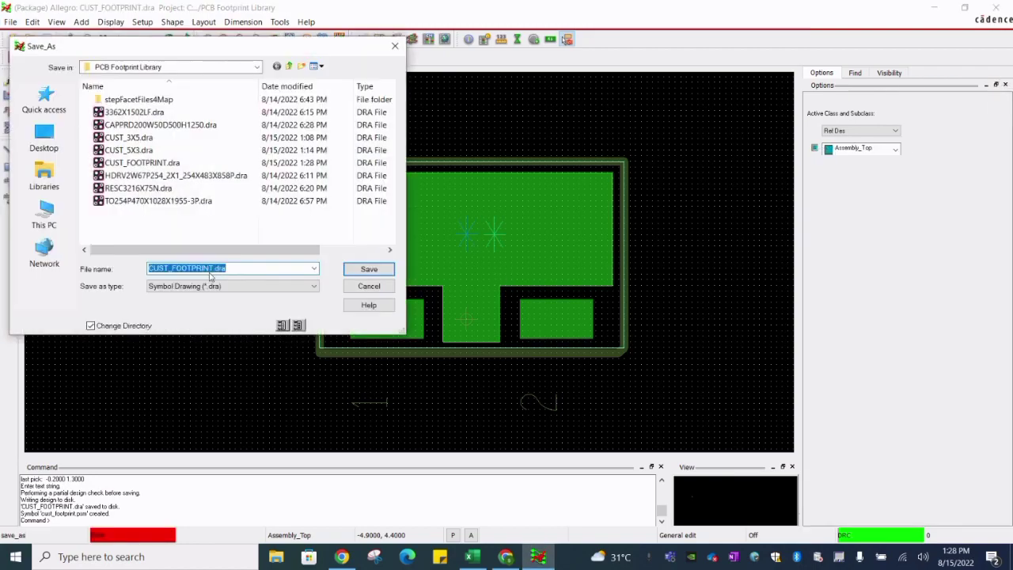
pyautogui.click(368, 269)
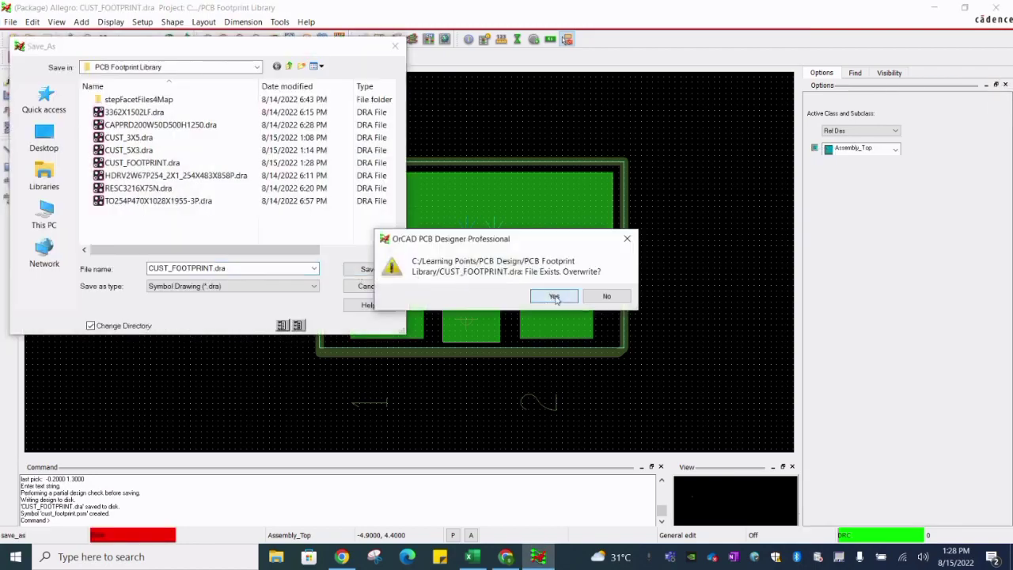
pyautogui.click(554, 296)
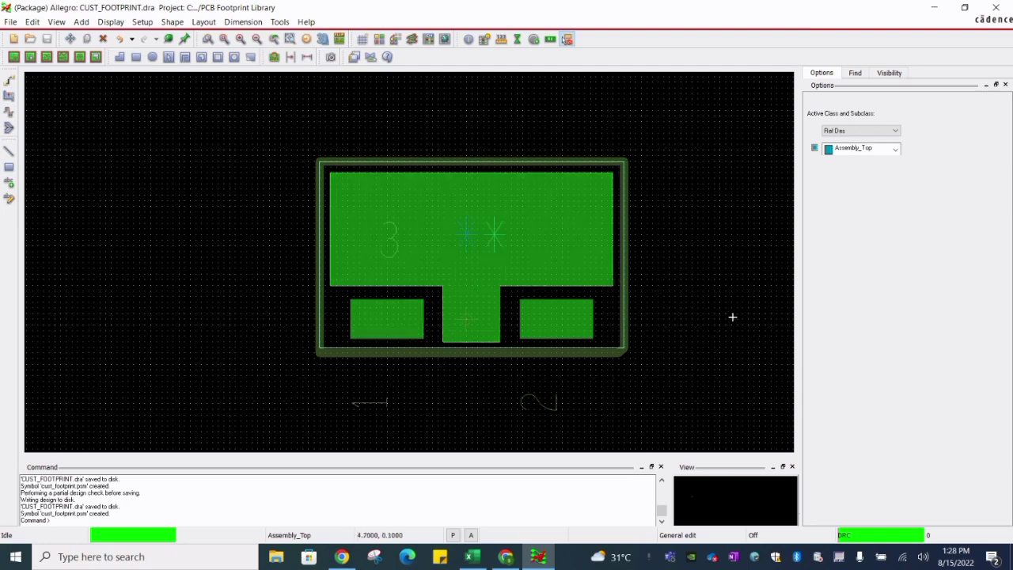
pyautogui.click(342, 556)
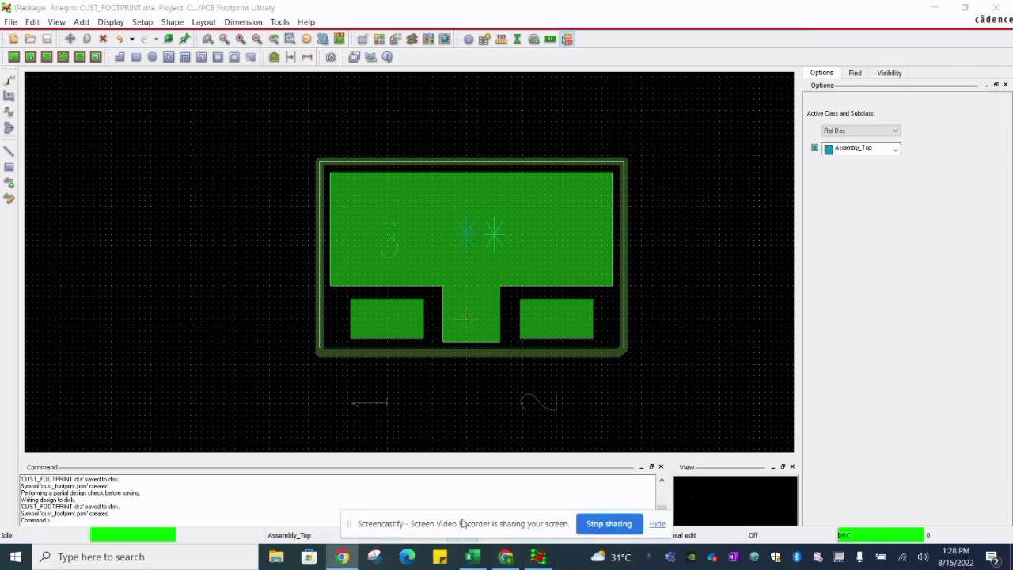